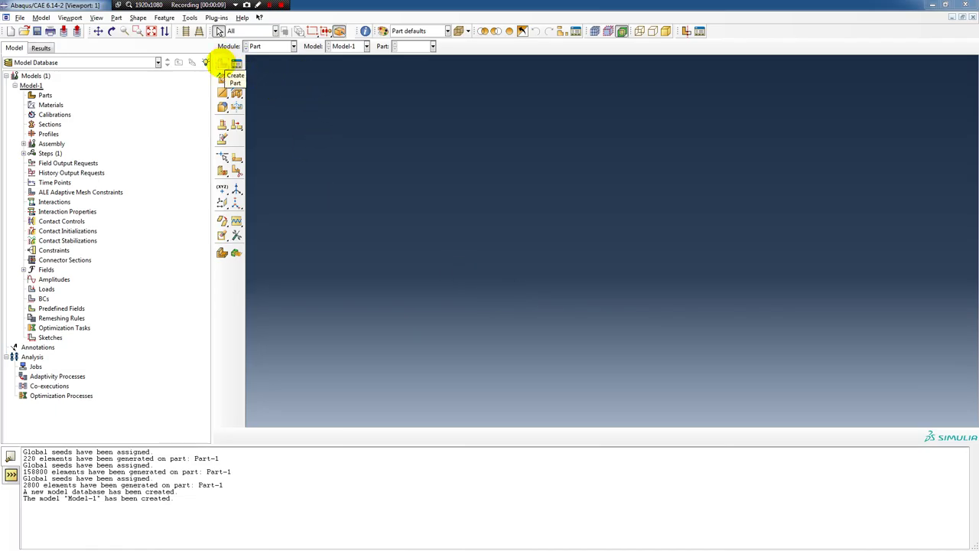
Start a new part as a 3D deformable revolved solid with approximate size 200.
click(222, 63)
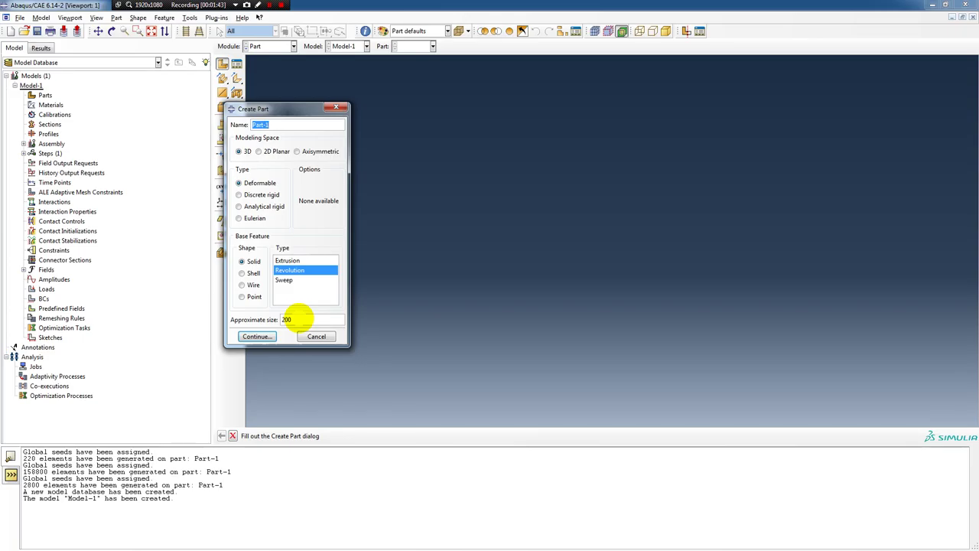
Confirm the Part-1 settings to enter the sketcher with its axis of revolution.
click(255, 336)
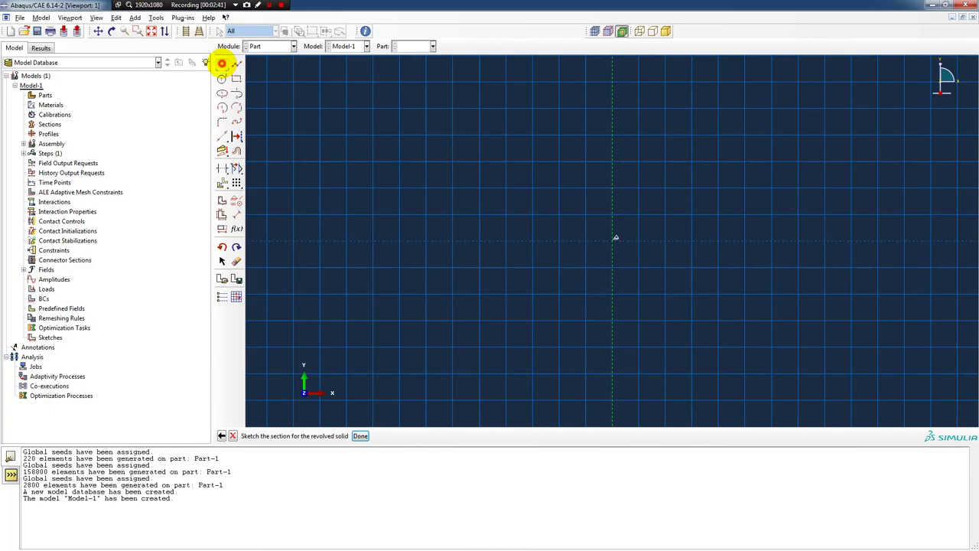
Place isolated sketch points at (0,0), (10,0) and (0,5).
click(222, 64)
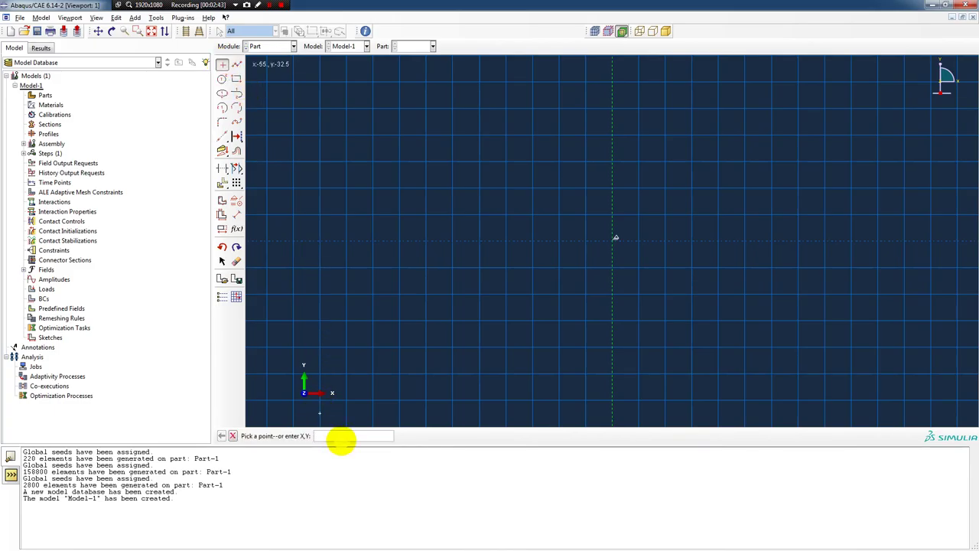
text(0,0)
key(Return)
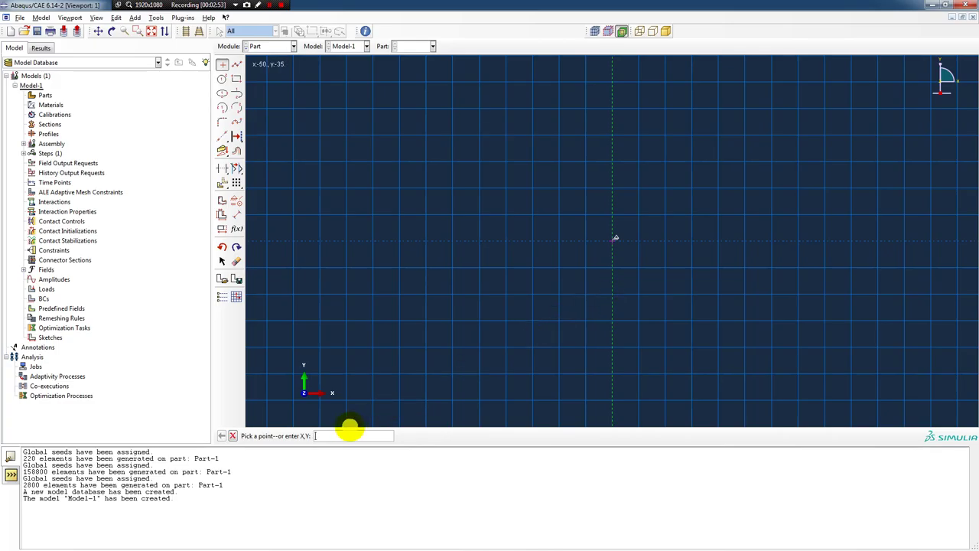
text(10,0)
key(Return)
text(0,5)
key(Return)
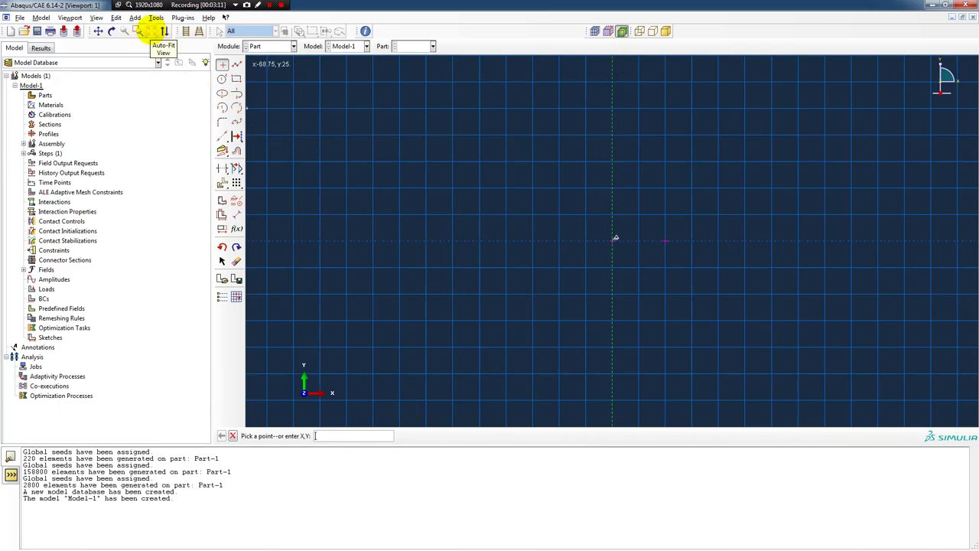
Refit and zoom the sketch view, then place a corner point at (10,30).
click(151, 32)
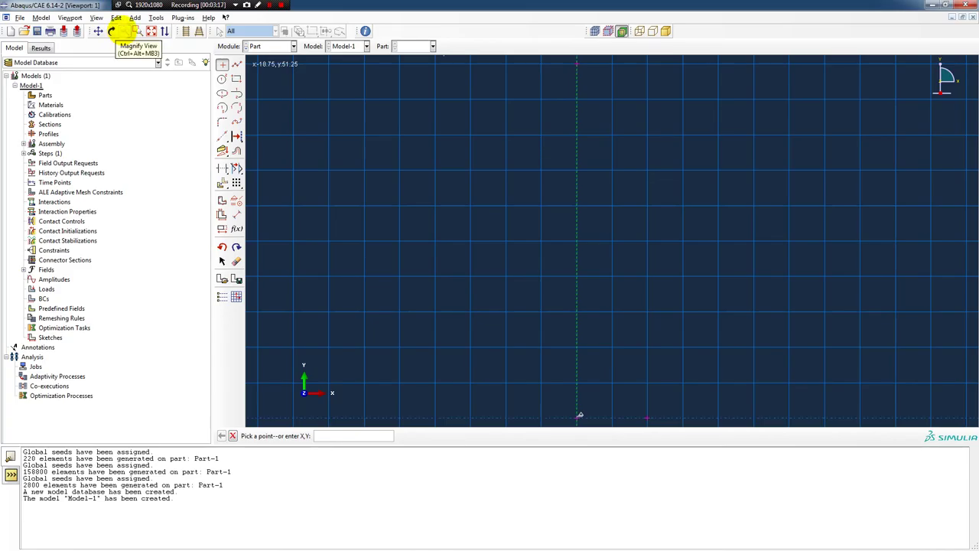
click(123, 31)
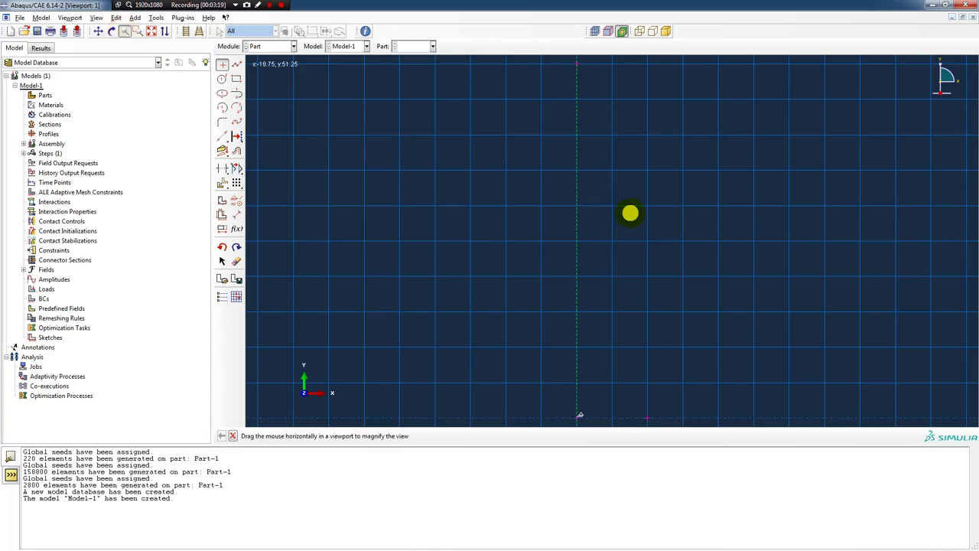
drag(717, 228, 604, 217)
click(124, 31)
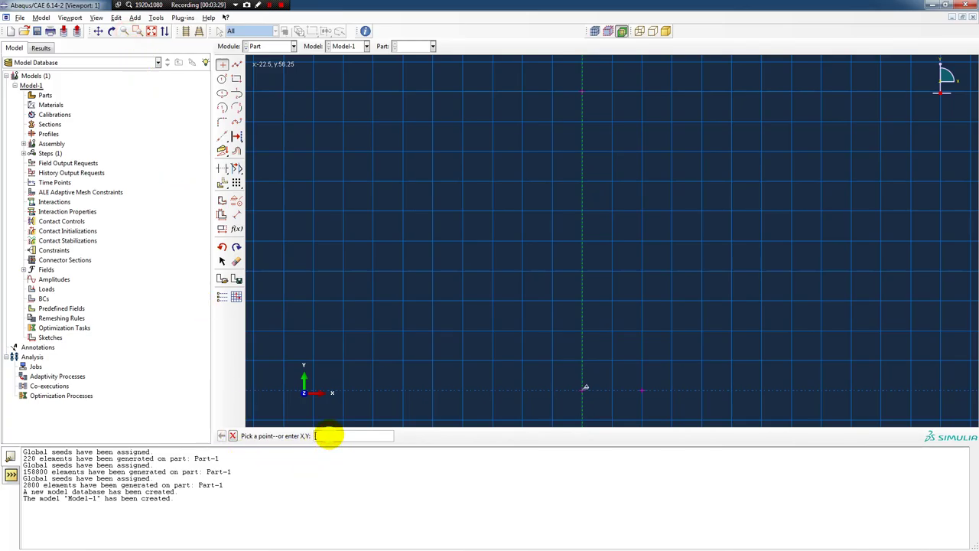
text(10,30)
key(Return)
Connect the four corner points with lines into a closed 10 by 50 rectangle.
click(235, 64)
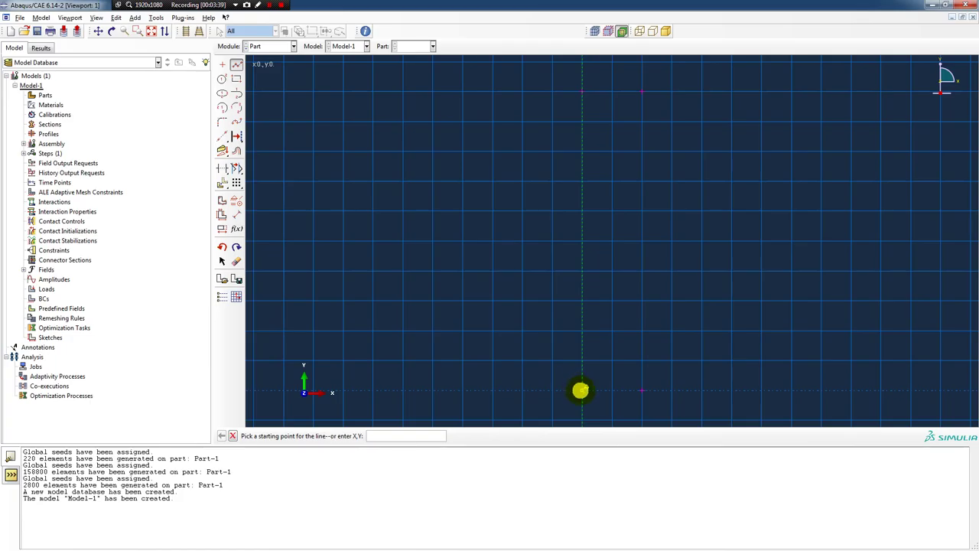
click(581, 390)
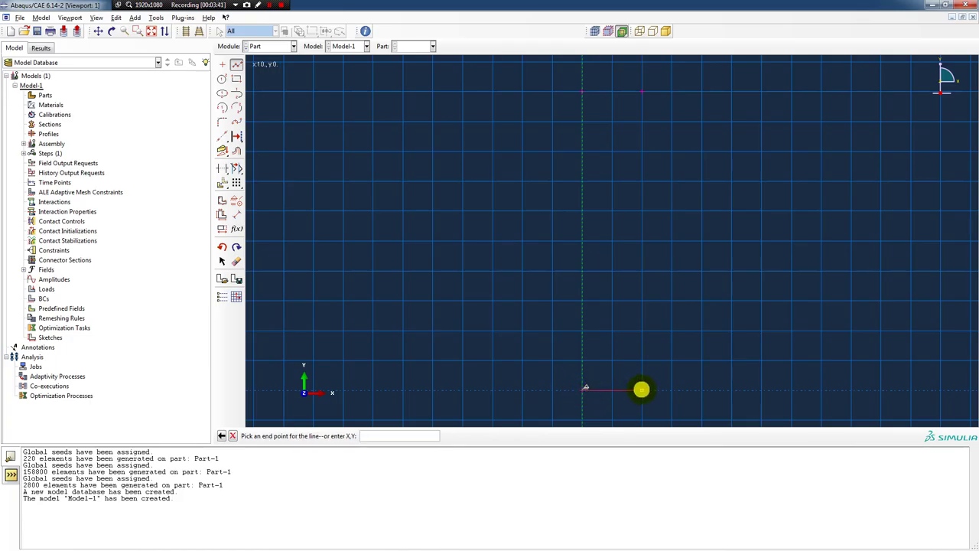
click(641, 391)
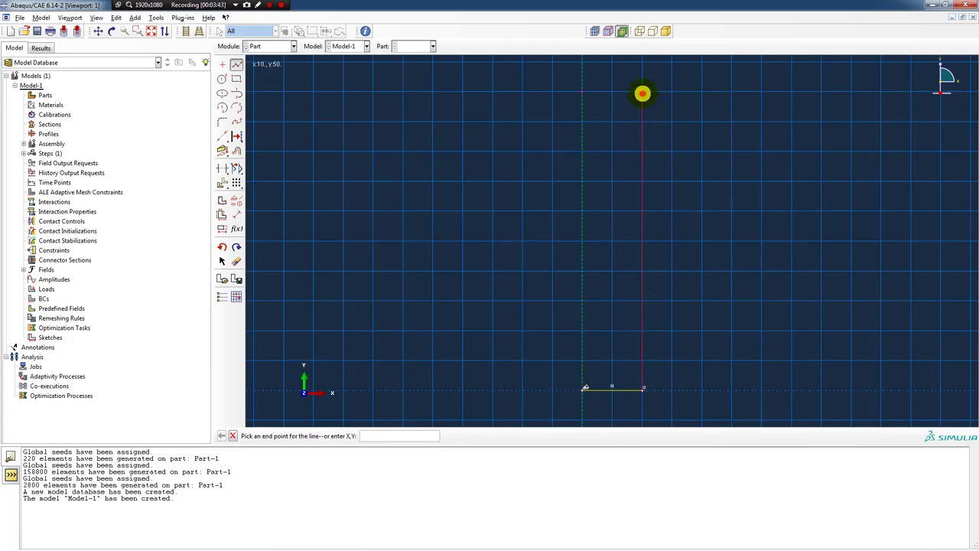
click(642, 92)
click(582, 91)
click(578, 387)
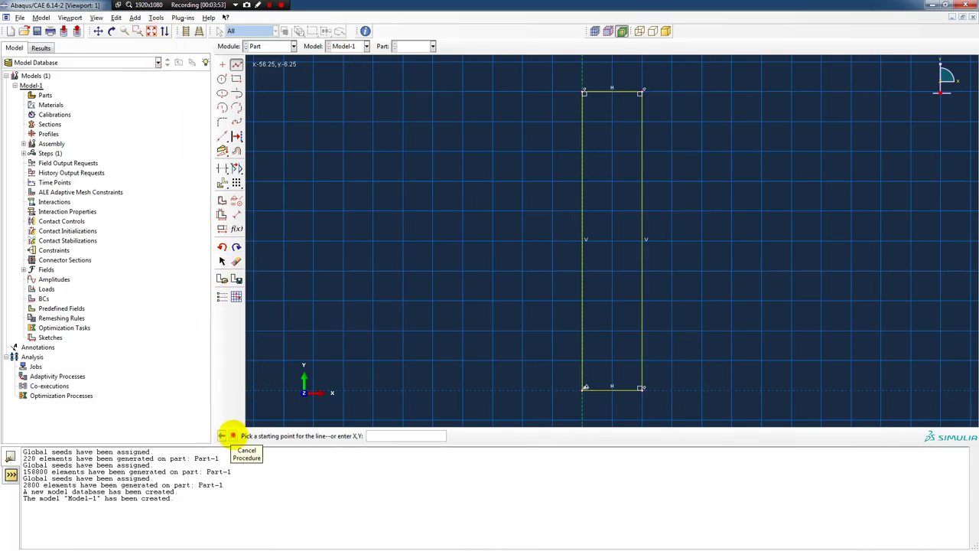
click(233, 435)
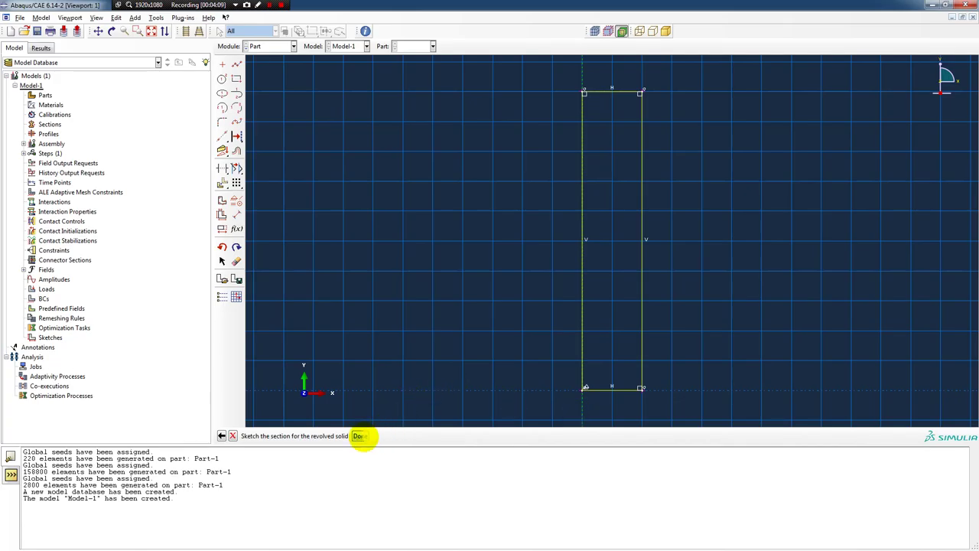
Finish the sketch and revolve the rectangle through 360 degrees into a solid.
click(360, 435)
click(359, 436)
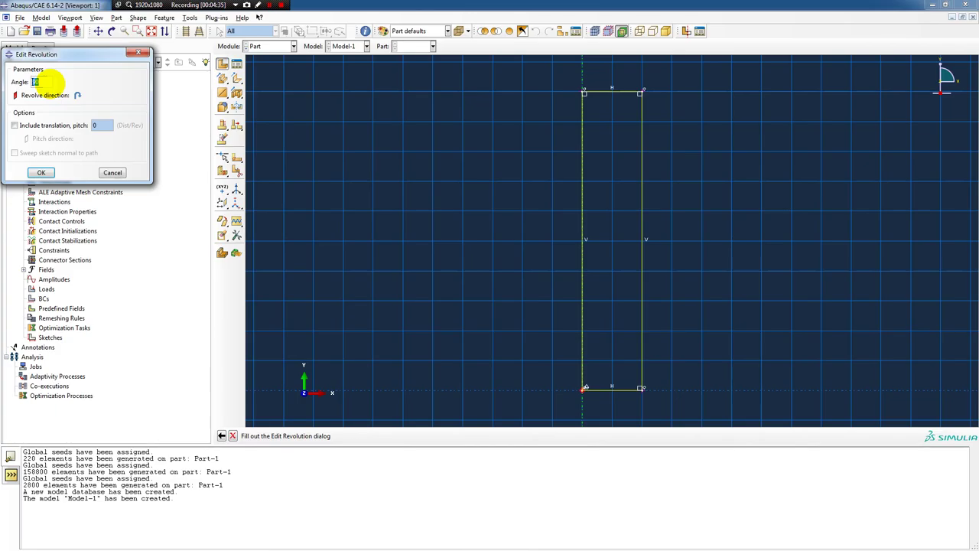
text(360)
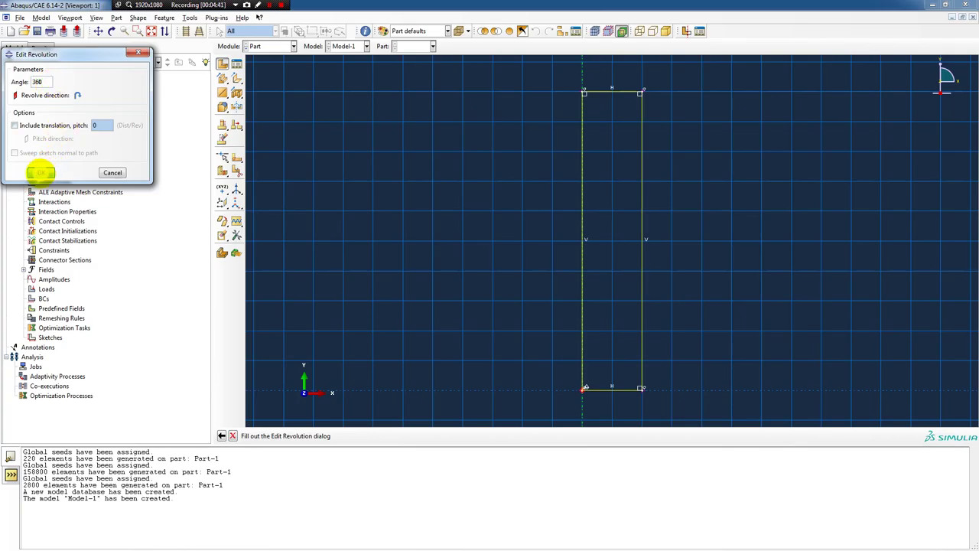
click(41, 173)
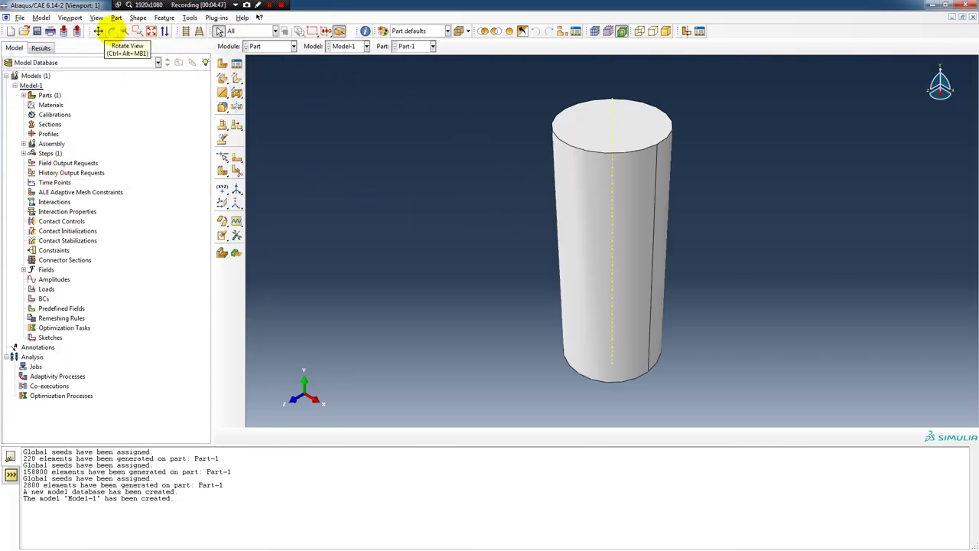
Orbit the view to see the cylinder from a slightly tilted angle.
click(112, 30)
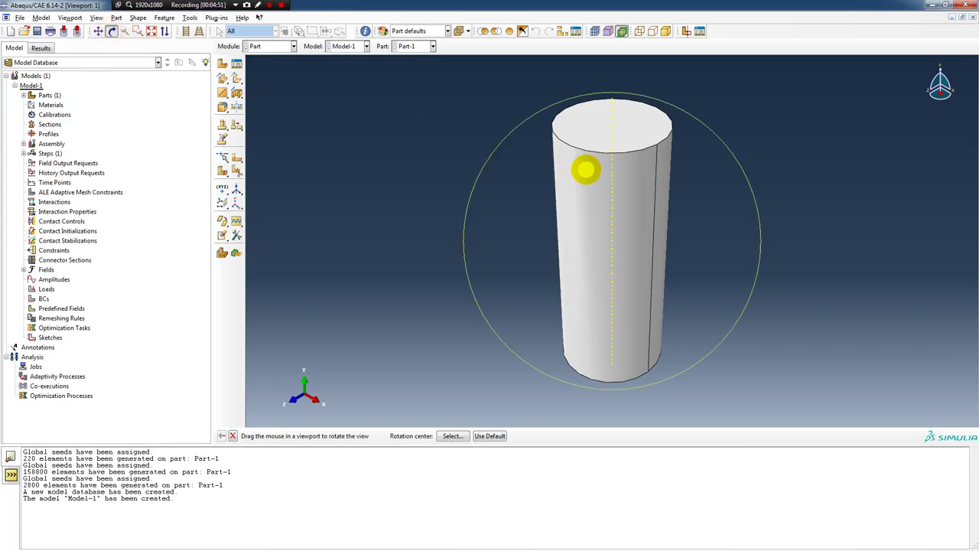
drag(585, 169, 649, 277)
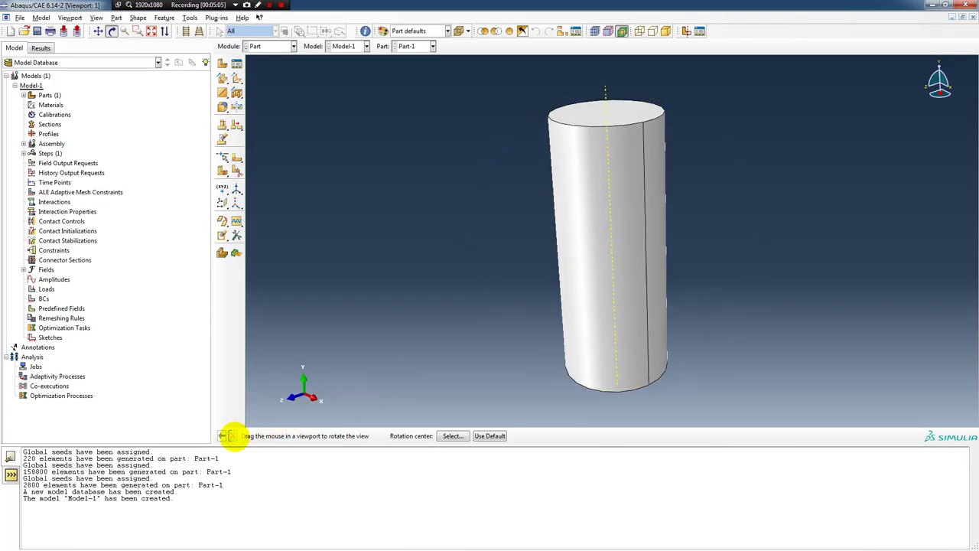
click(232, 436)
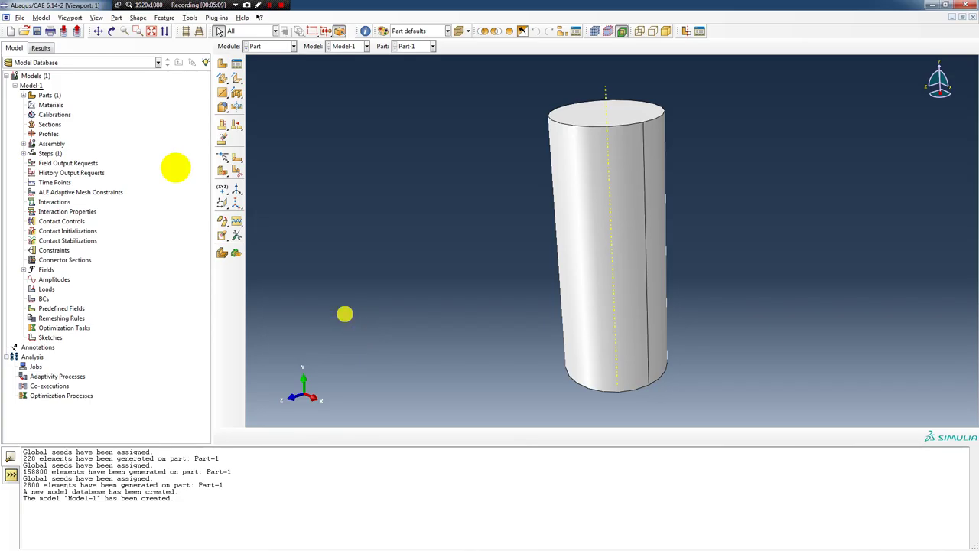
Save the model database as cyl-1.cae in the temp folder.
click(19, 17)
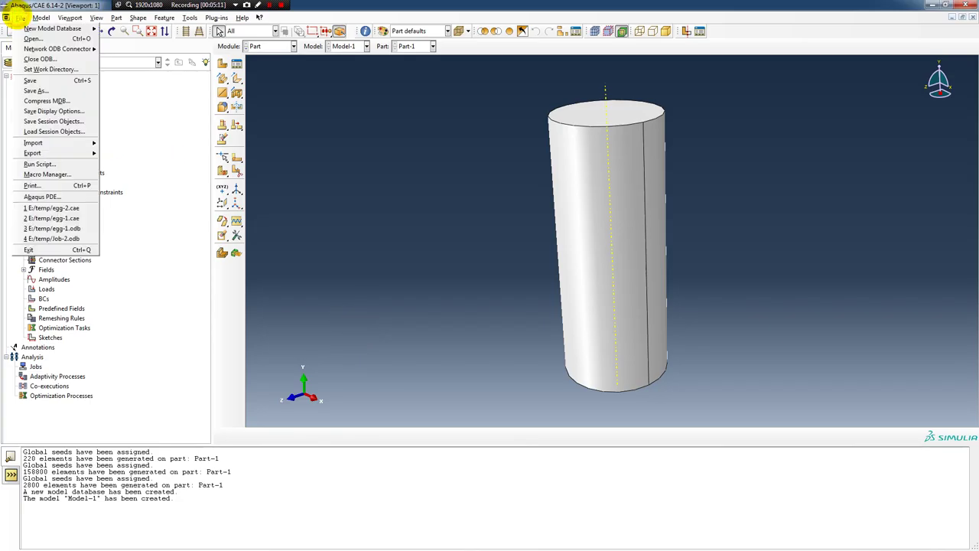
click(23, 87)
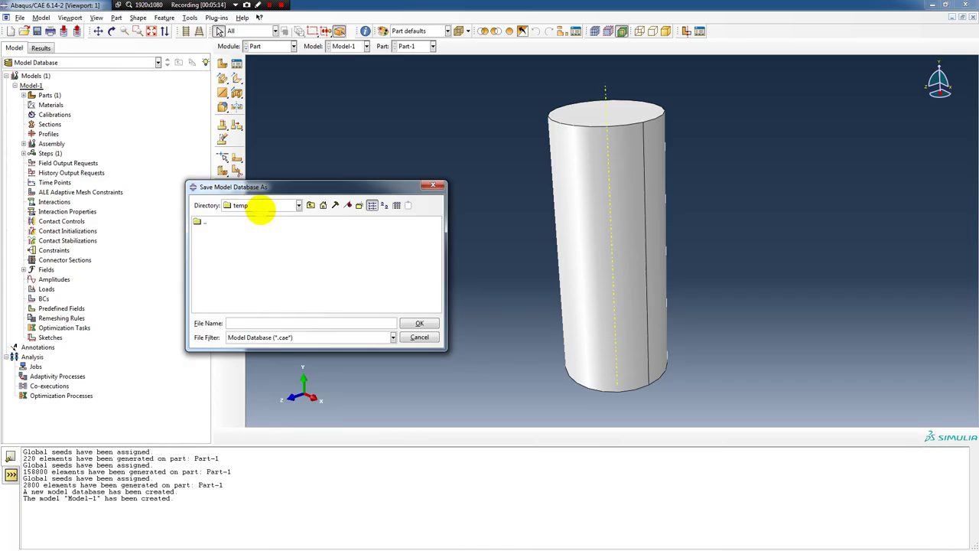
click(236, 322)
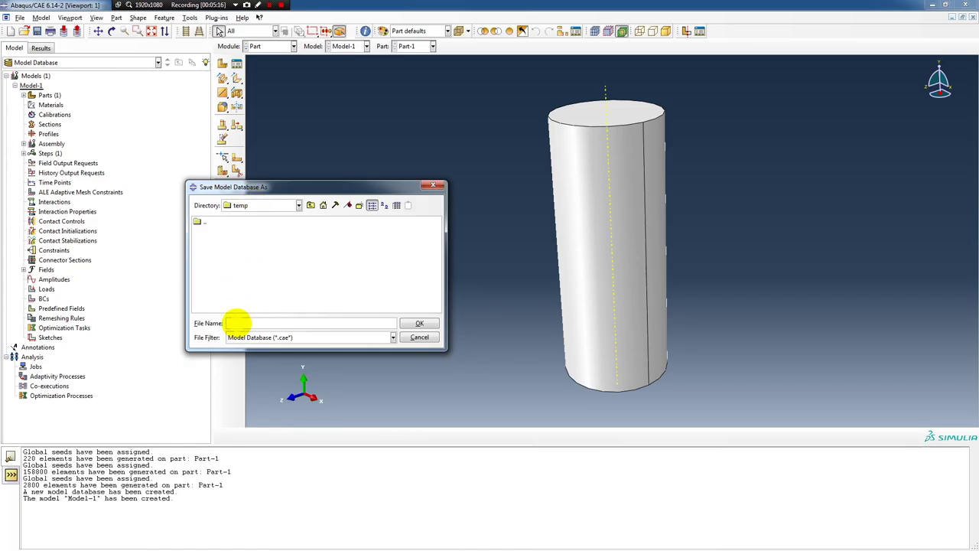
text(cyl-1)
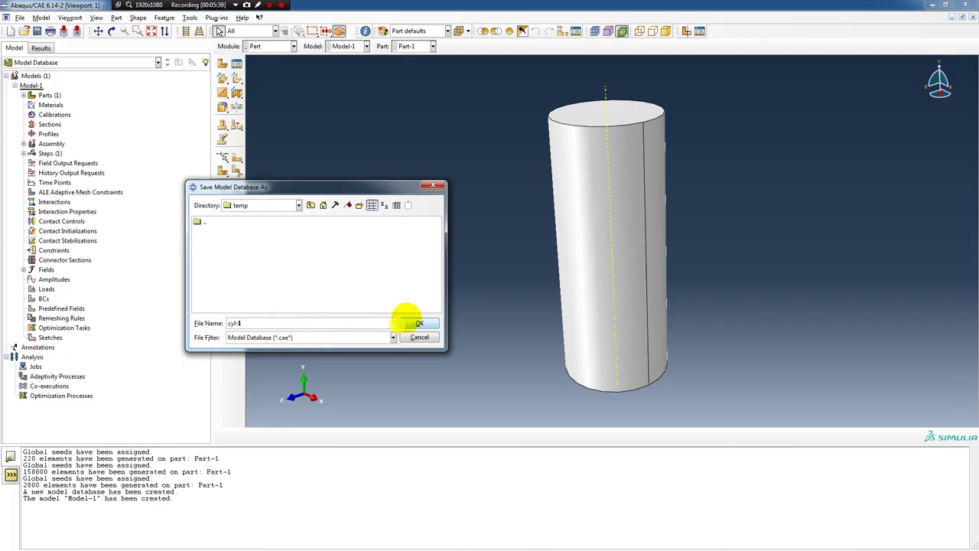
click(415, 323)
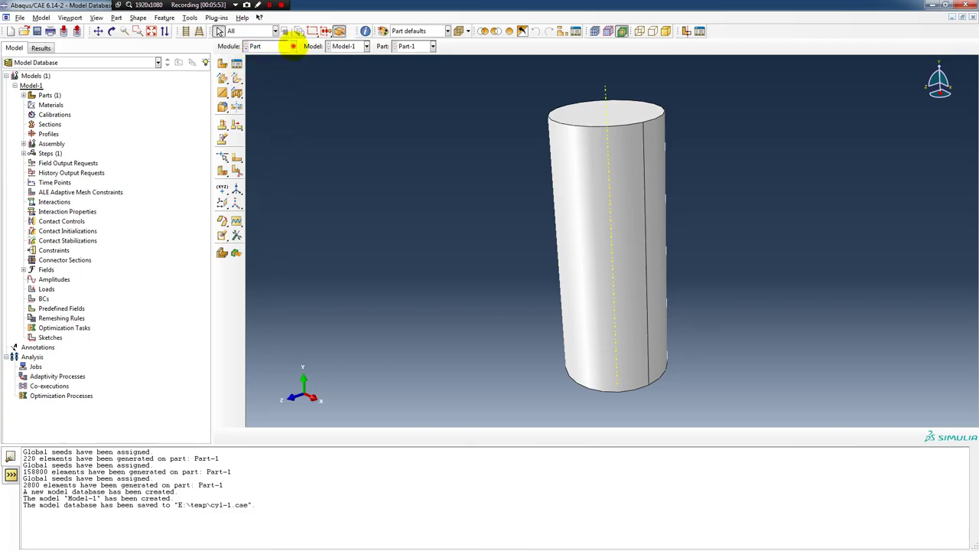
click(292, 46)
Switch to the Property module and create a new material named steel.
click(269, 67)
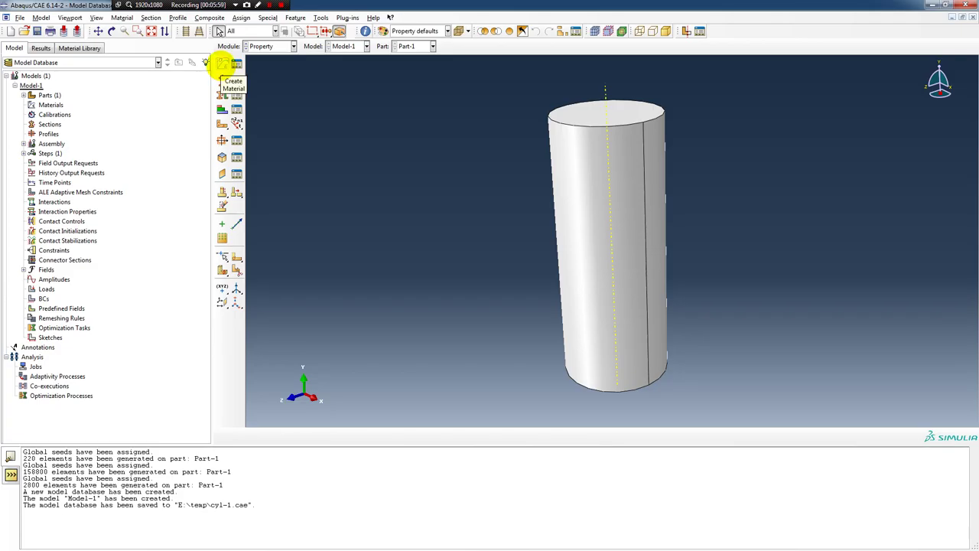
click(221, 64)
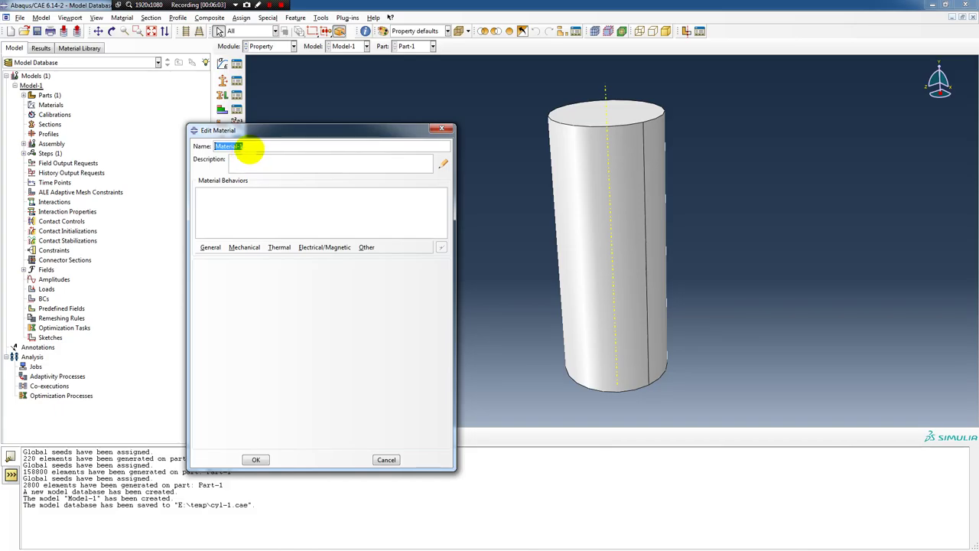
text(steel)
Give the steel material the description 'basic steel elastic only'.
click(257, 160)
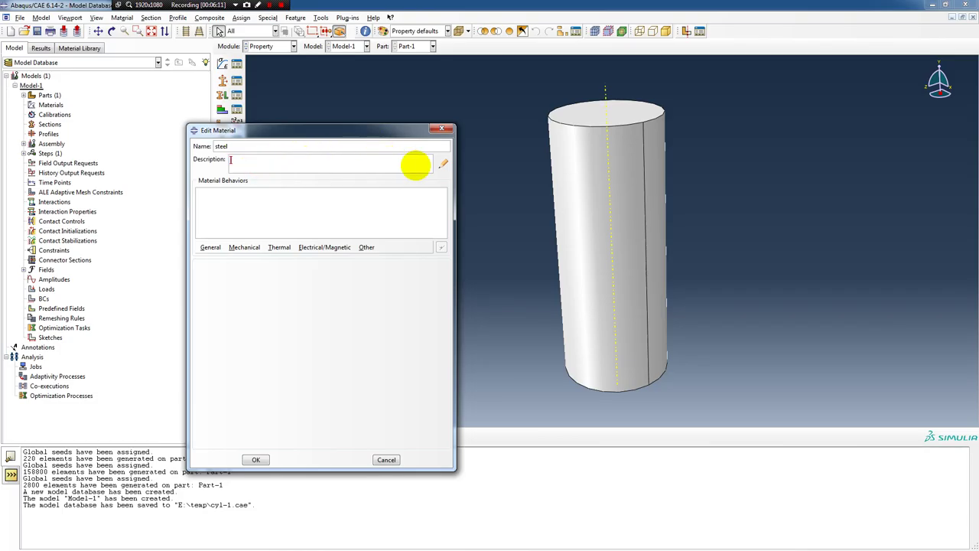
click(441, 164)
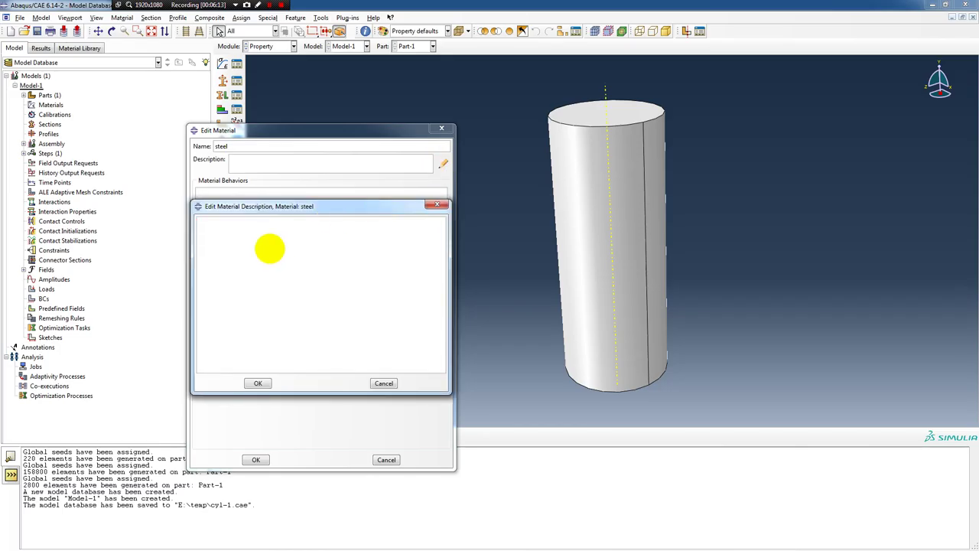
text(basic steel elastic opn)
key(BackSpace)
key(BackSpace)
key(BackSpace)
key(BackSpace)
text(nly)
click(257, 383)
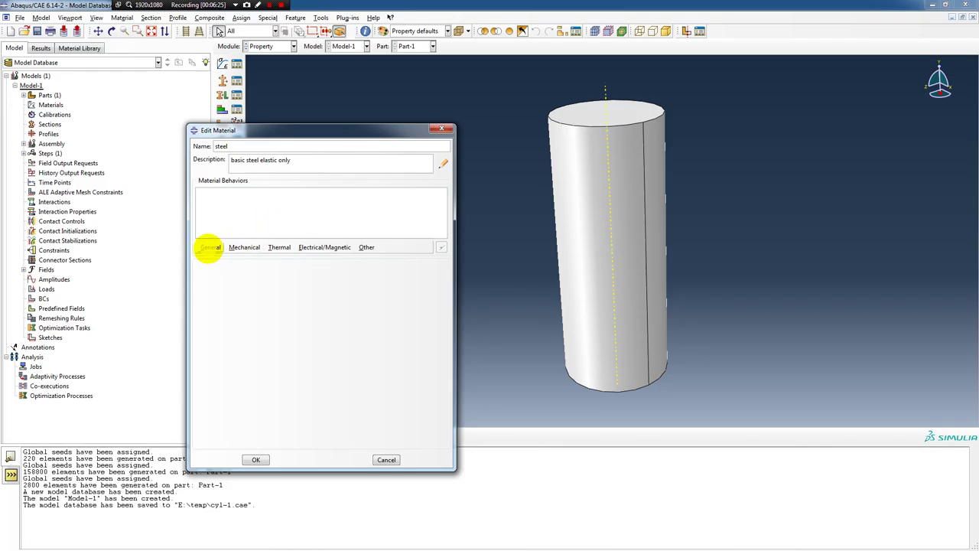
Browse the Mechanical and General behaviour menus in the material editor.
click(234, 248)
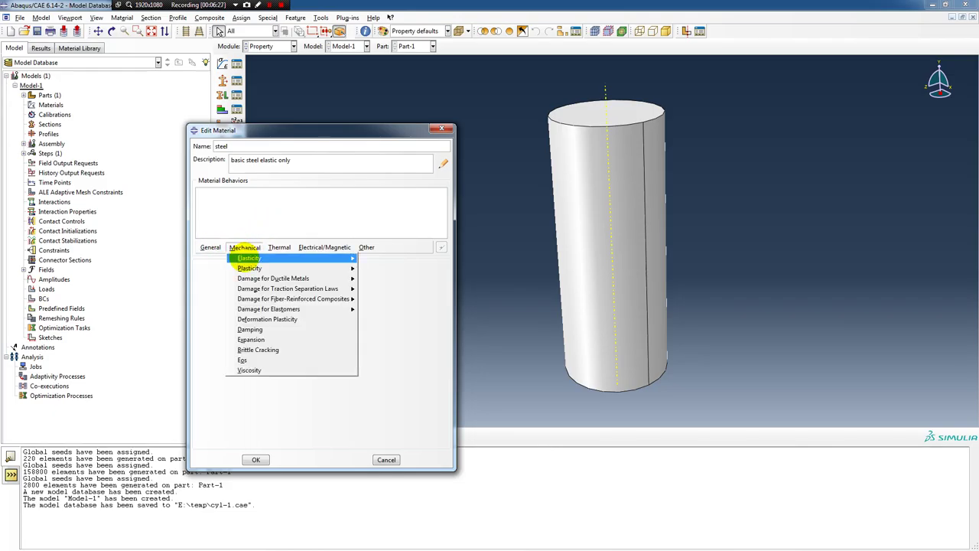
mouse_move(245, 257)
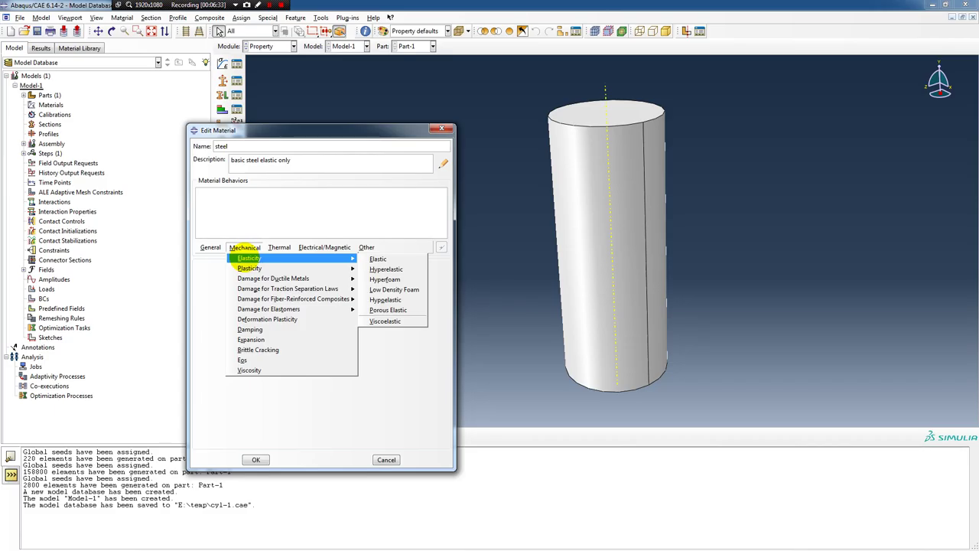
click(210, 248)
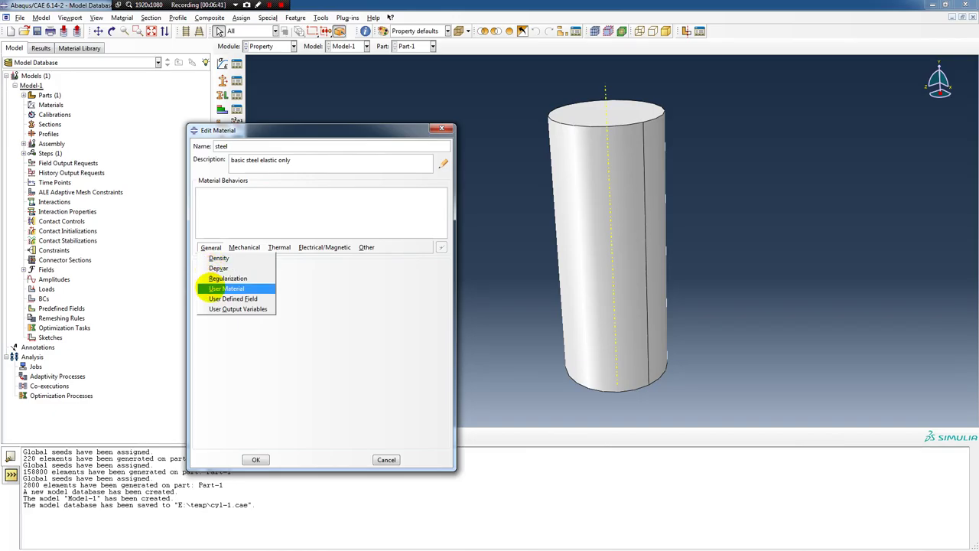
mouse_move(275, 246)
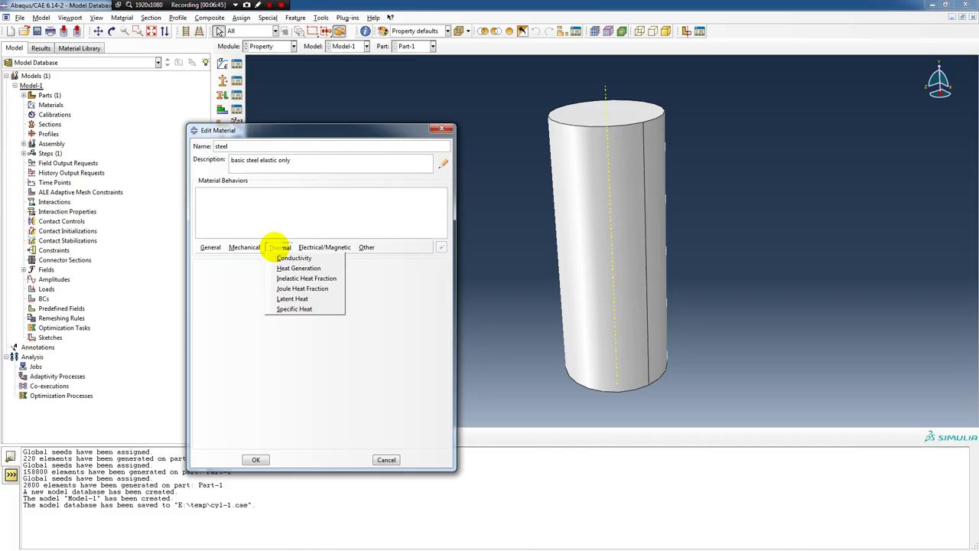
mouse_move(343, 244)
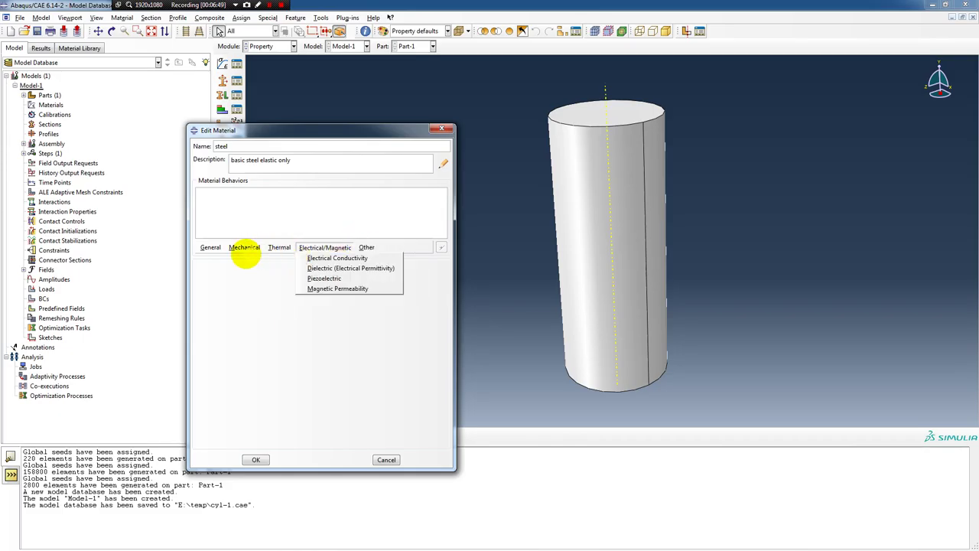
mouse_move(238, 253)
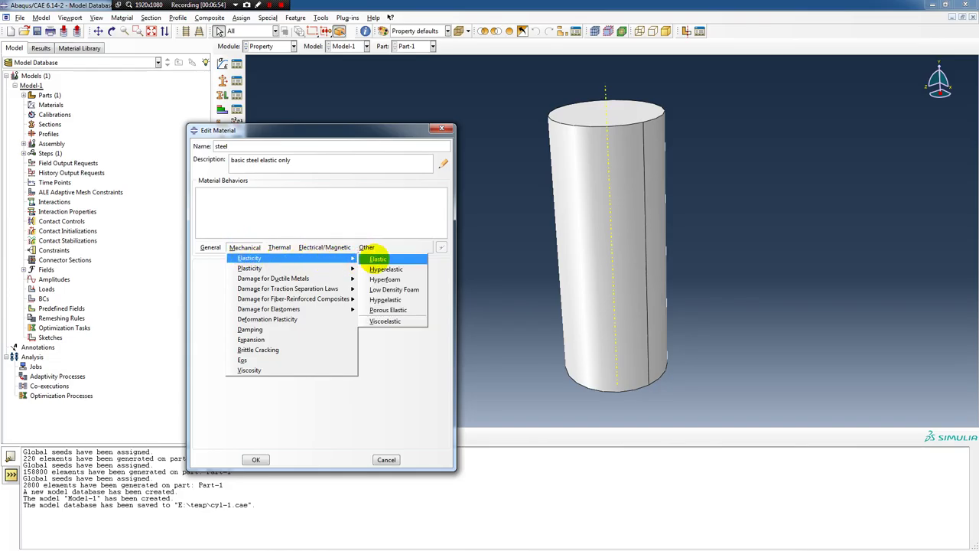
Add an isotropic Elastic behaviour to steel, leaving its modulus and Poisson's ratio empty.
click(378, 260)
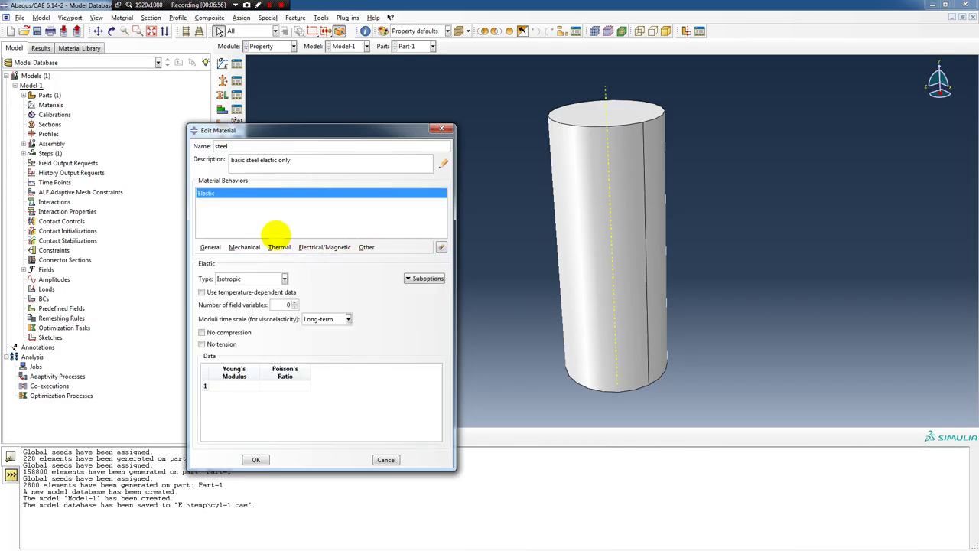
click(284, 278)
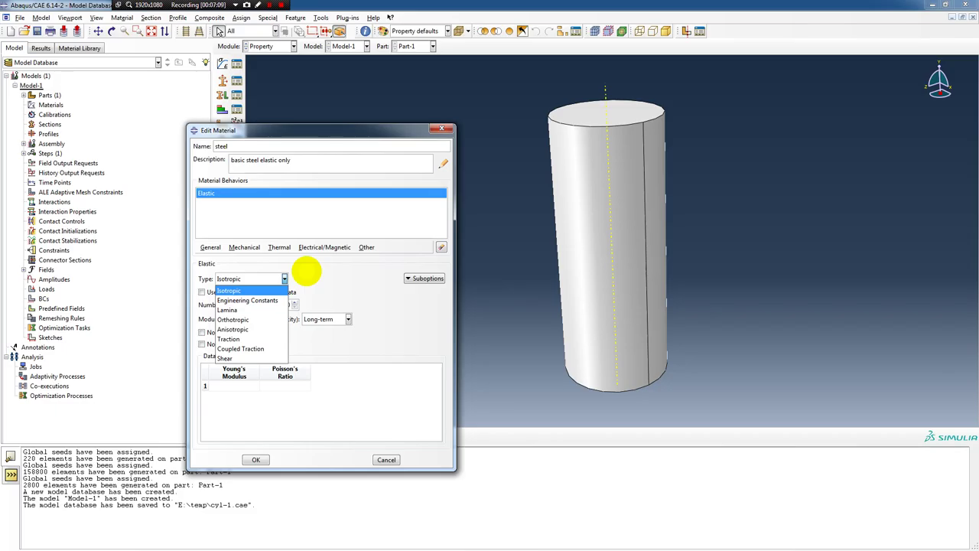
click(306, 269)
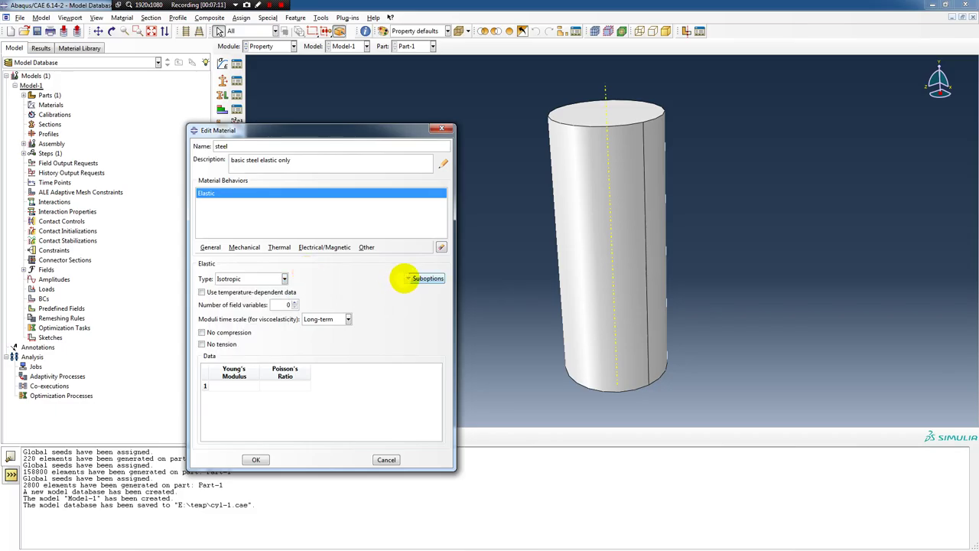
click(407, 278)
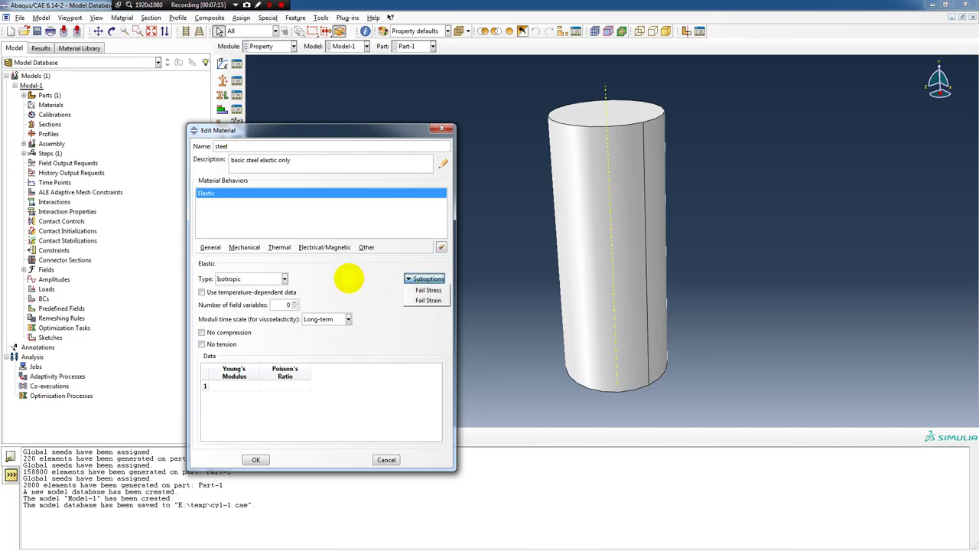
click(331, 279)
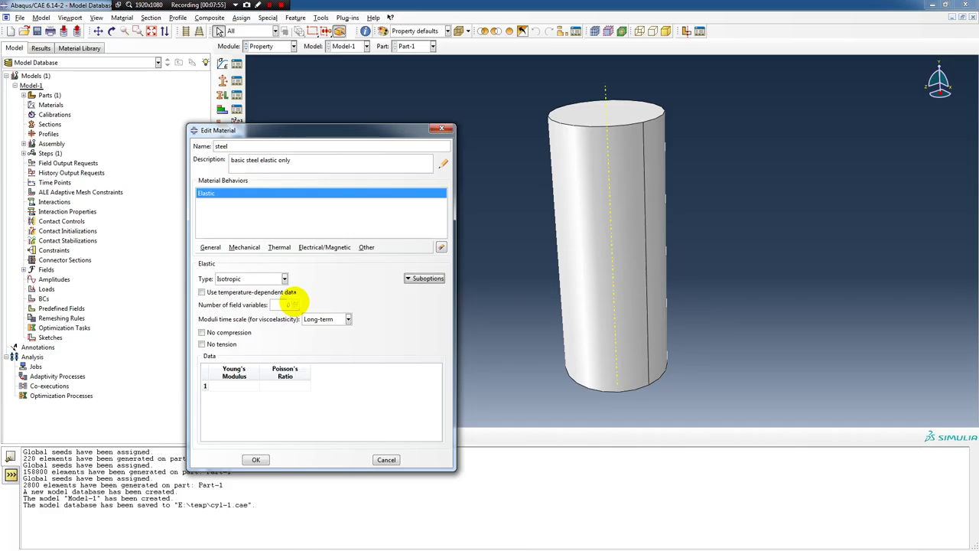
click(241, 387)
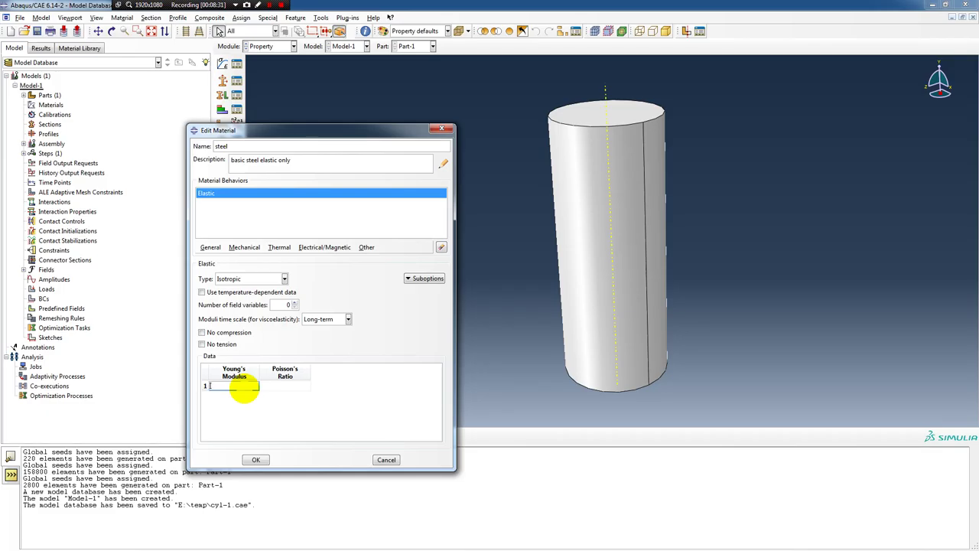
Give the steel material Young's modulus 210000 and a Poisson's ratio, then save it.
text(210000)
click(277, 384)
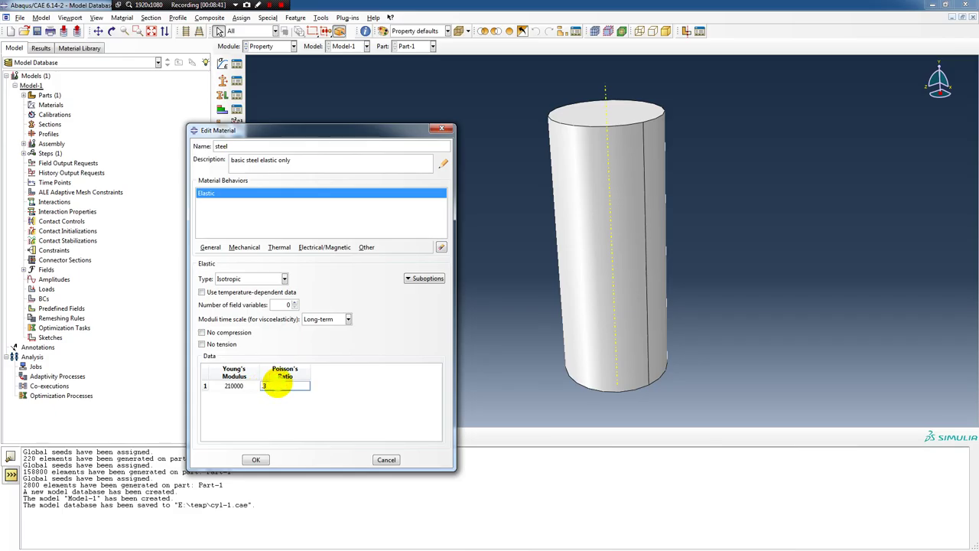
click(256, 460)
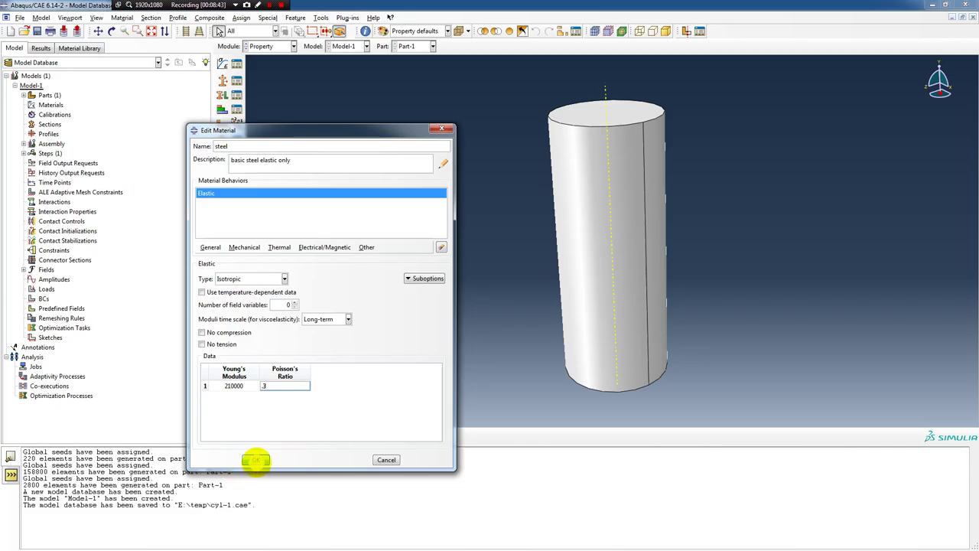
click(256, 460)
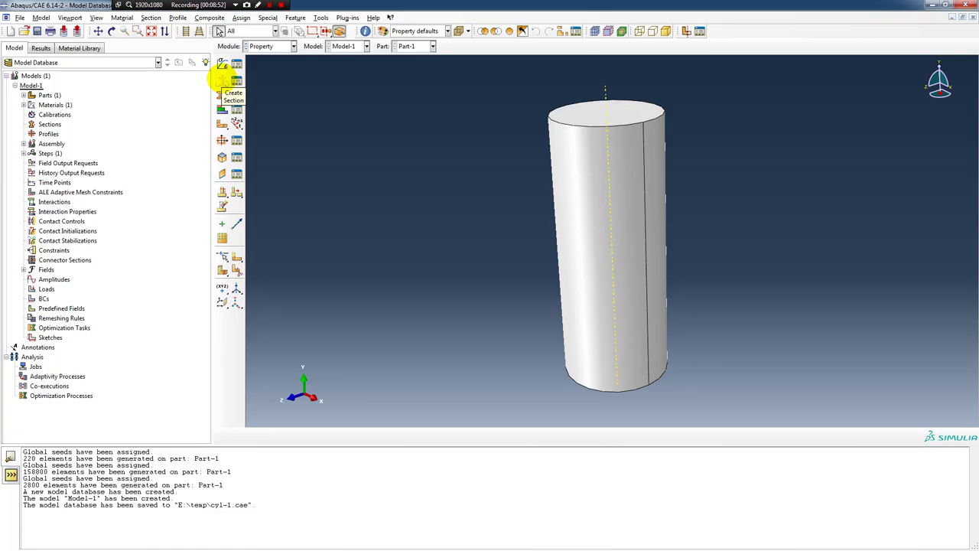
Create Section-1 as a solid homogeneous section made of steel.
click(221, 79)
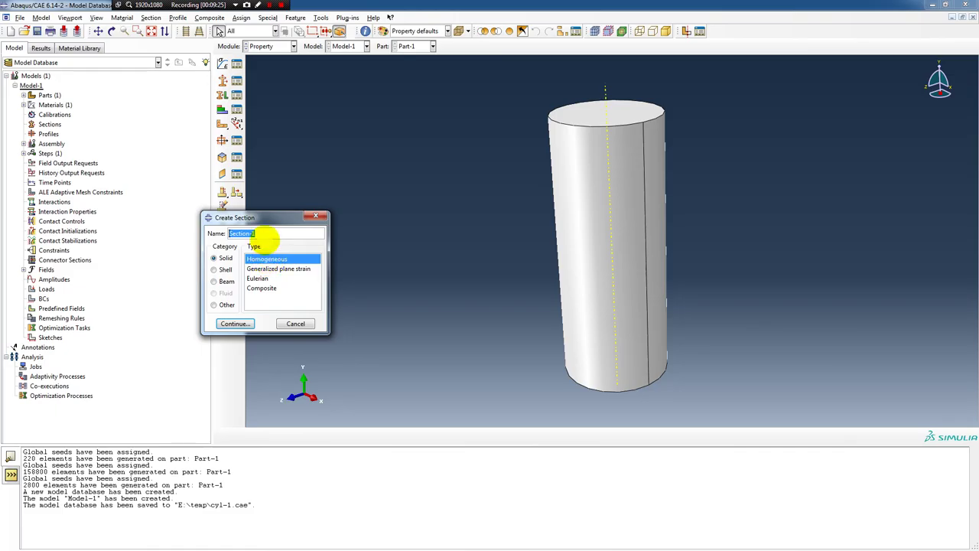
click(232, 323)
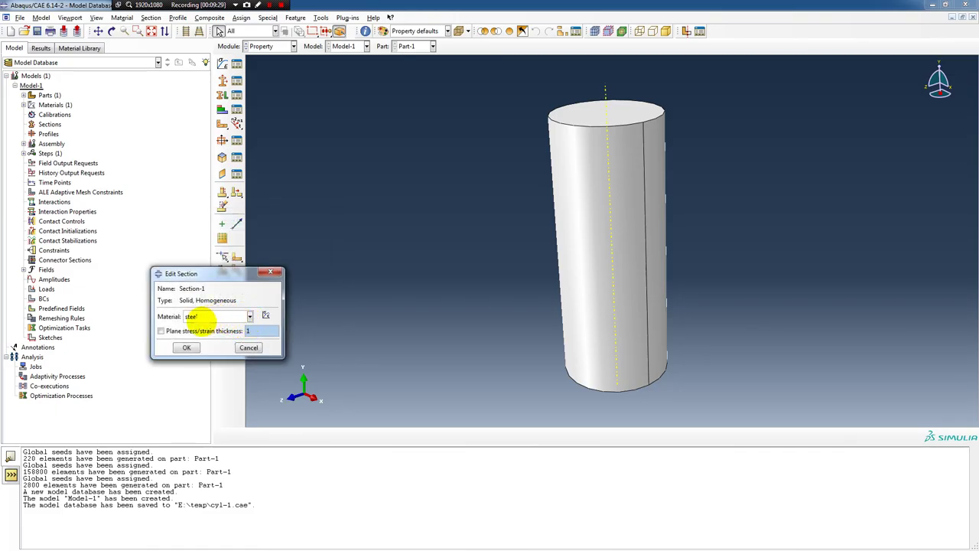
click(192, 318)
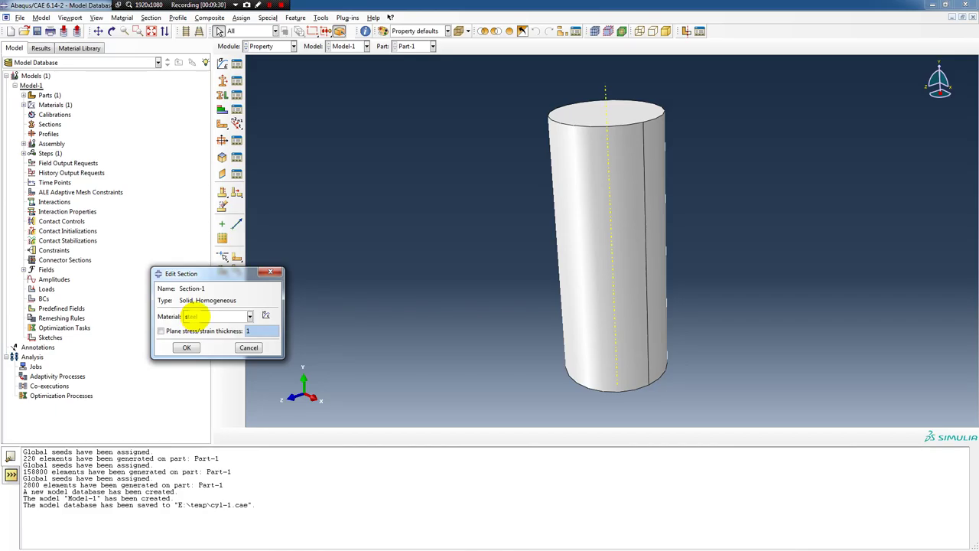
click(249, 315)
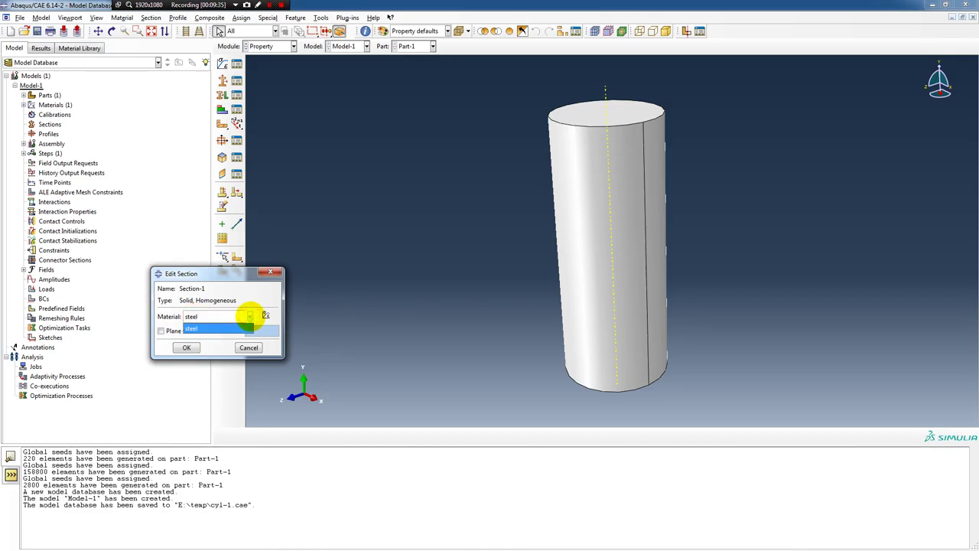
click(250, 316)
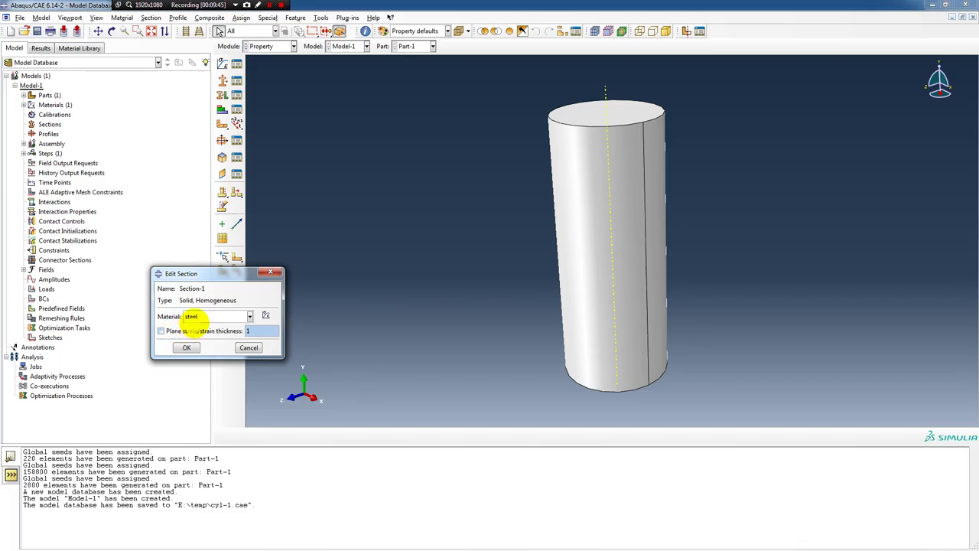
click(186, 348)
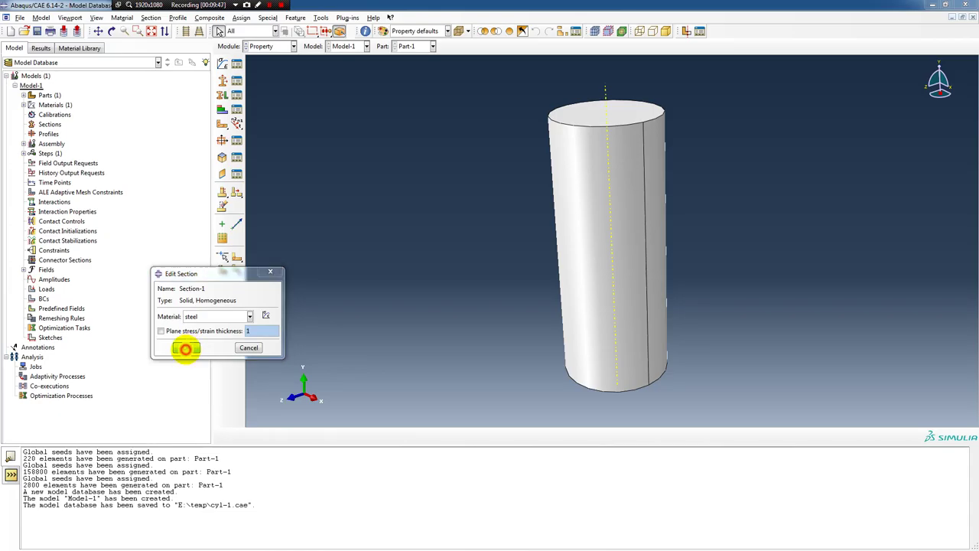
click(28, 87)
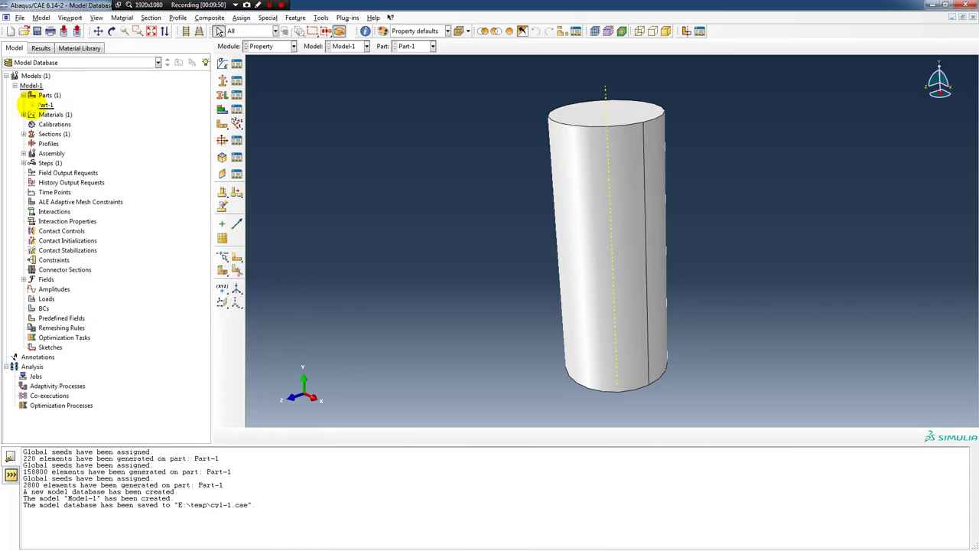
Assign Section-1 to the whole cylinder cell of Part-1.
click(23, 95)
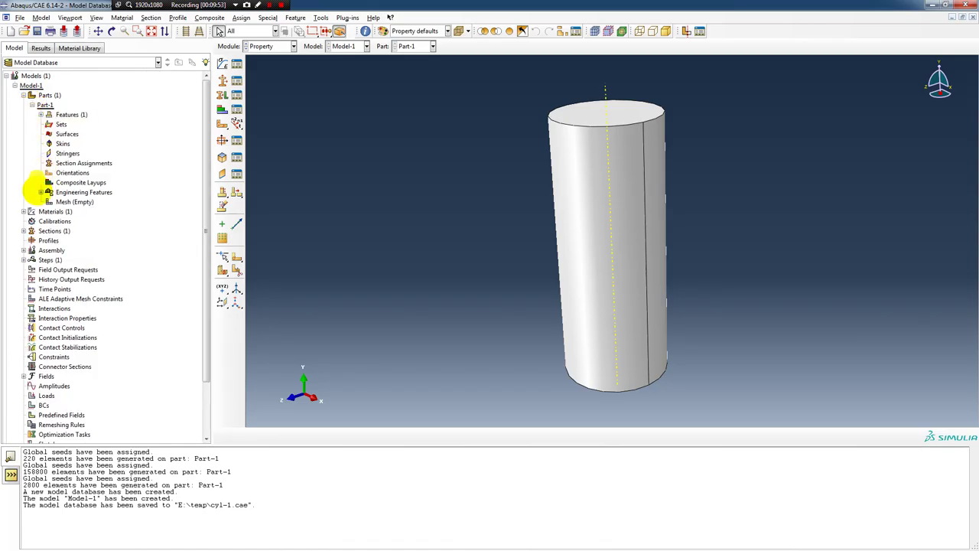
click(22, 104)
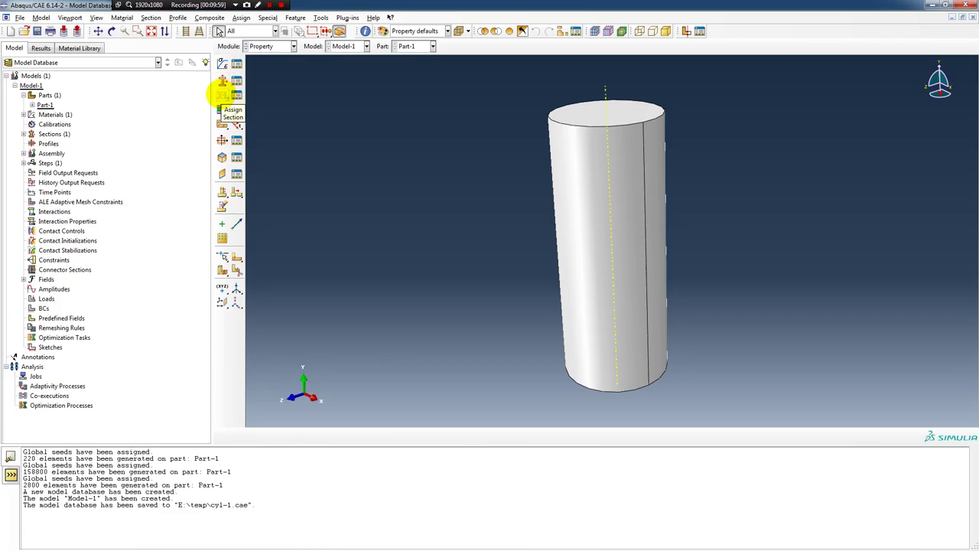
click(222, 94)
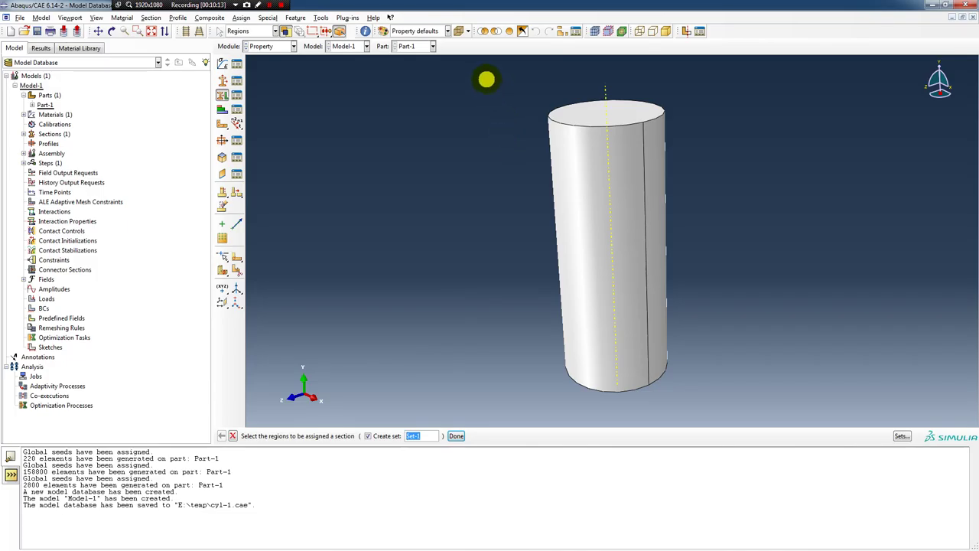
click(595, 174)
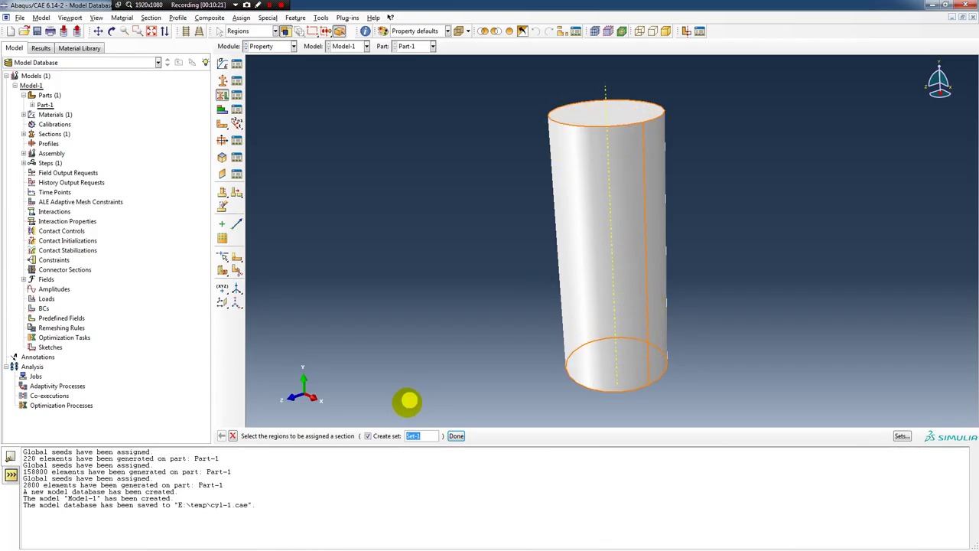
click(457, 435)
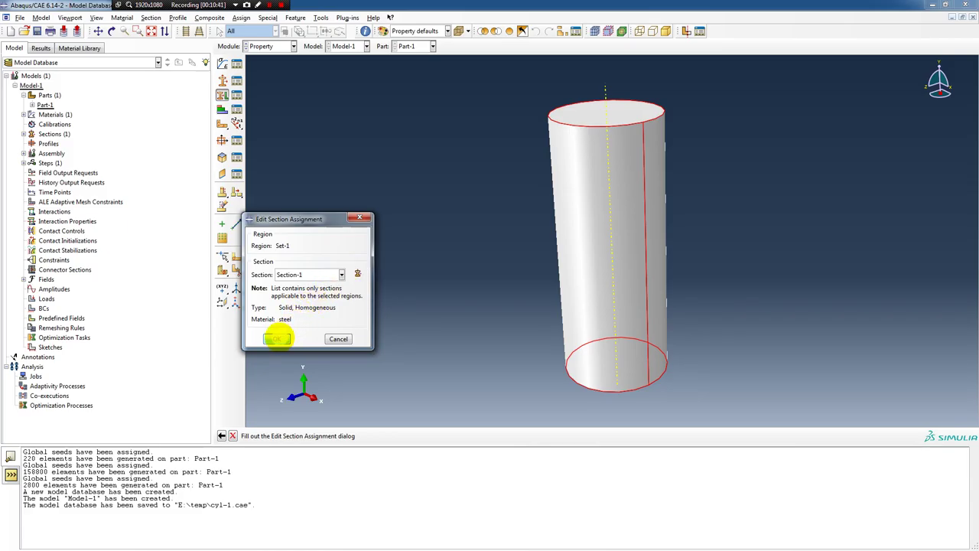
click(277, 338)
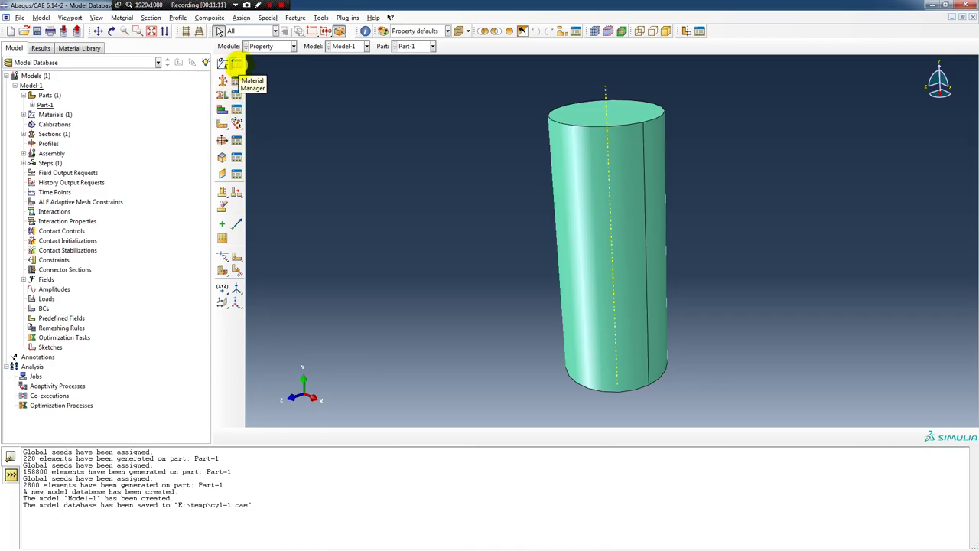
Review the model's materials in the Material Manager, then close it.
click(235, 64)
drag(142, 113, 337, 138)
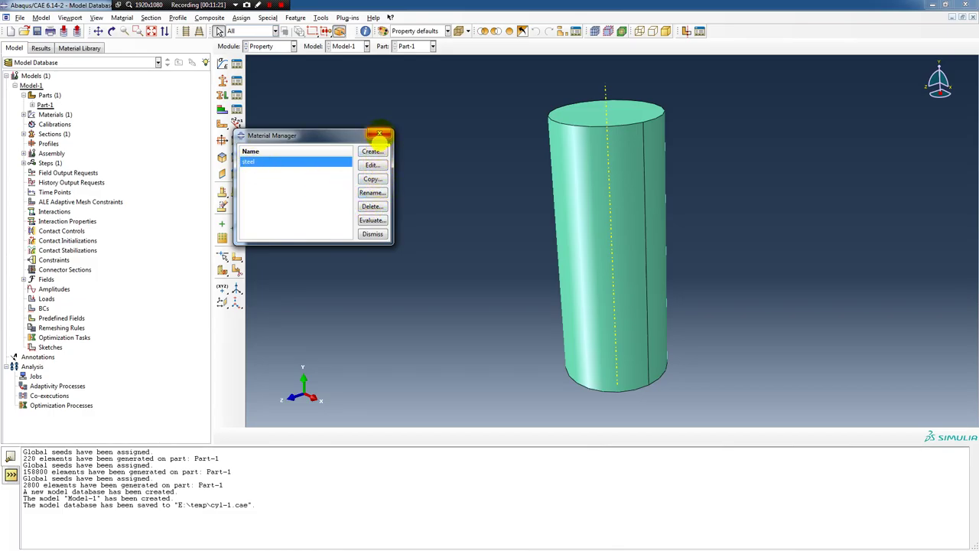
click(379, 136)
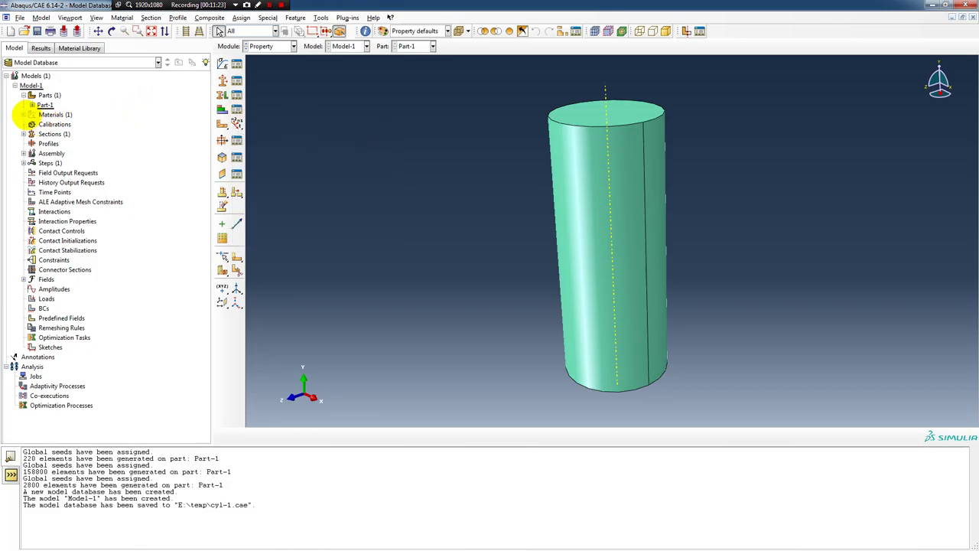
Expand the Materials branch in the model tree and inspect the steel material's options.
click(23, 114)
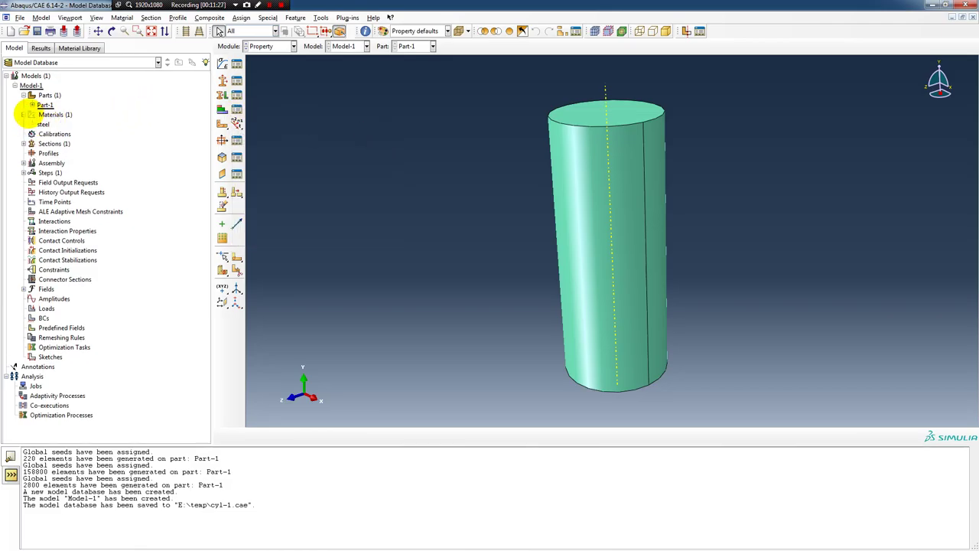
double_click(43, 124)
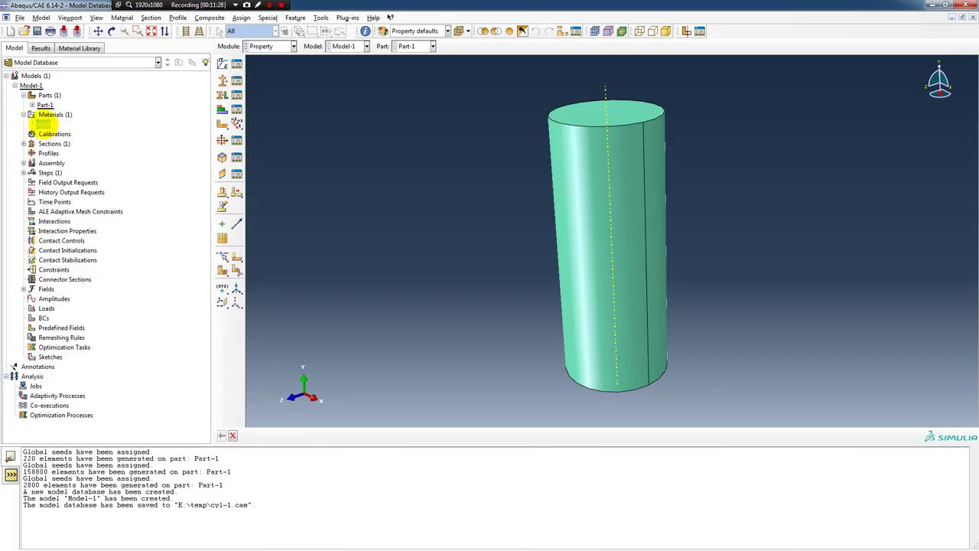
right_click(43, 125)
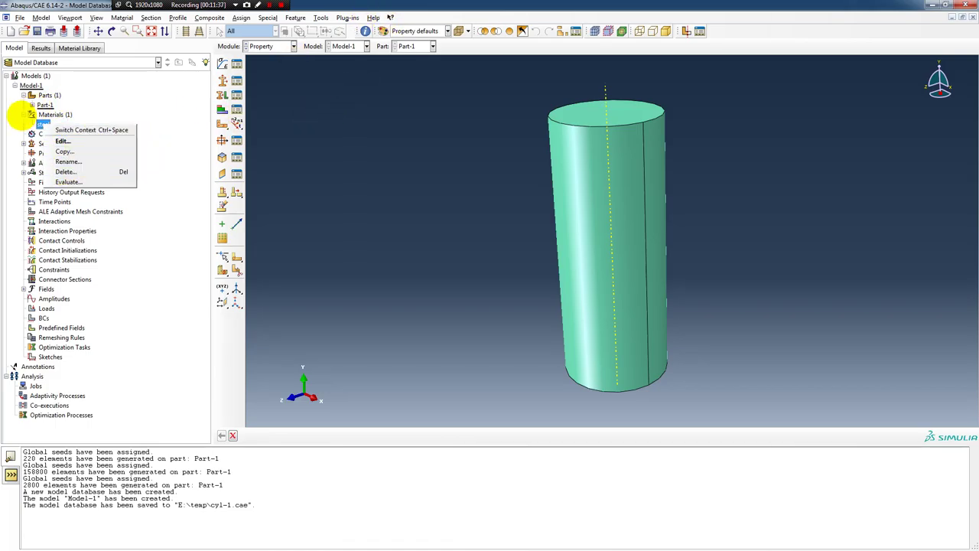
click(25, 111)
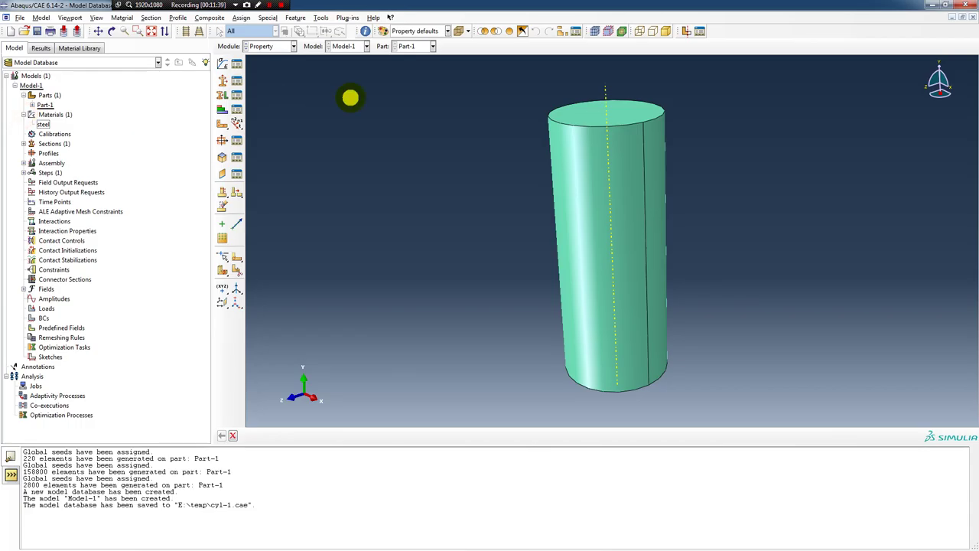
click(293, 46)
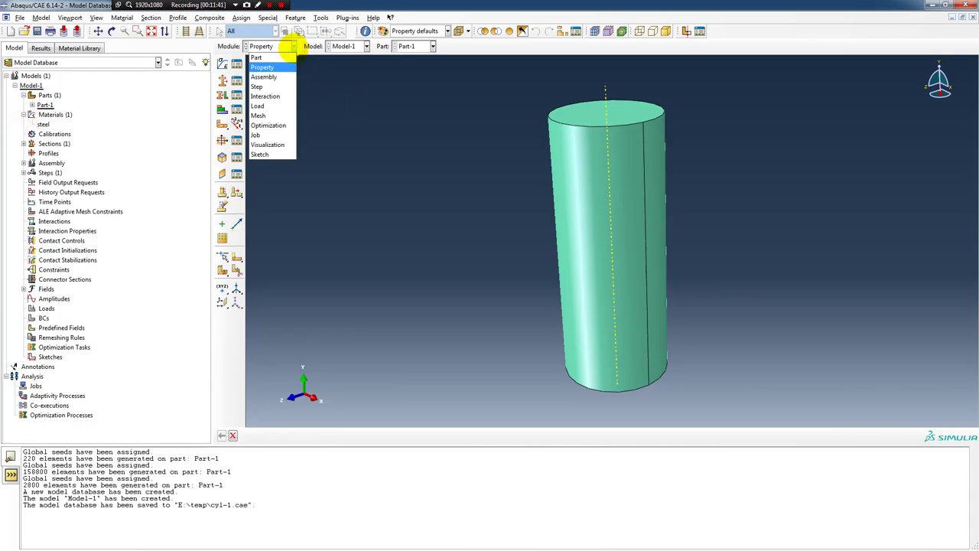
Switch to the Assembly module.
click(277, 76)
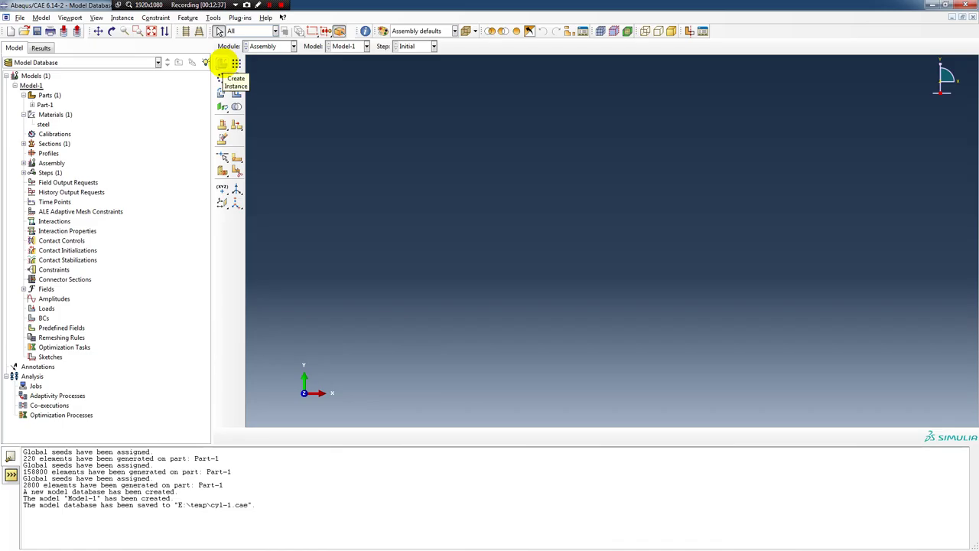
Create a dependent instance of Part-1 in the assembly.
click(222, 62)
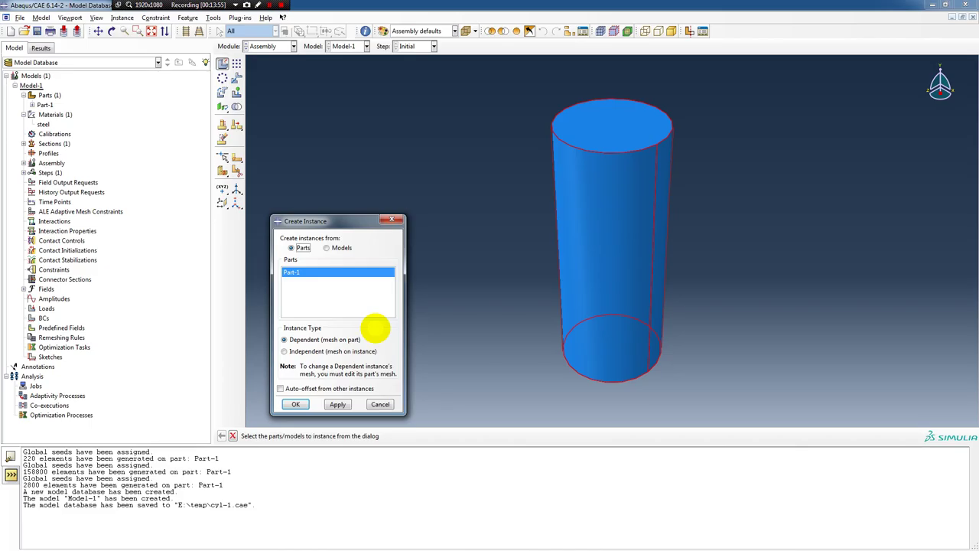
click(295, 404)
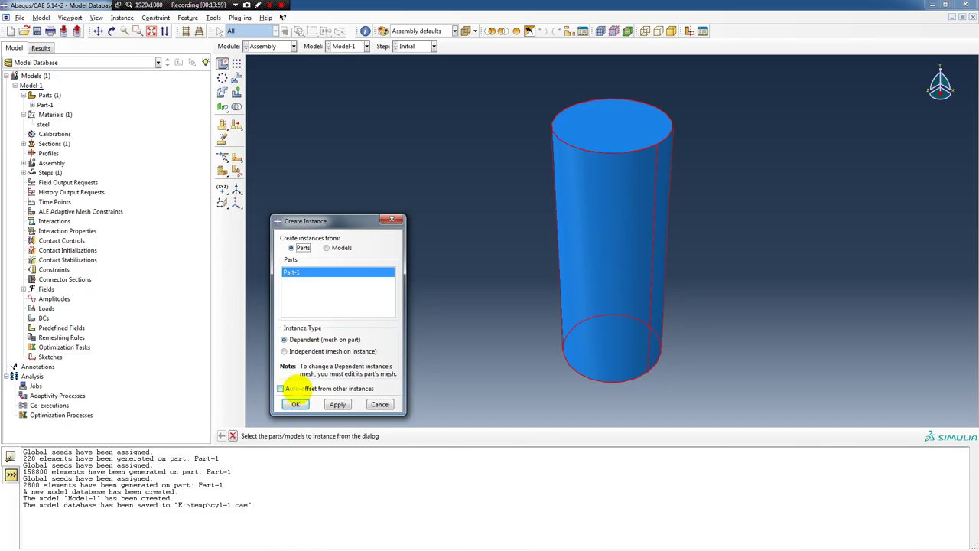
click(296, 404)
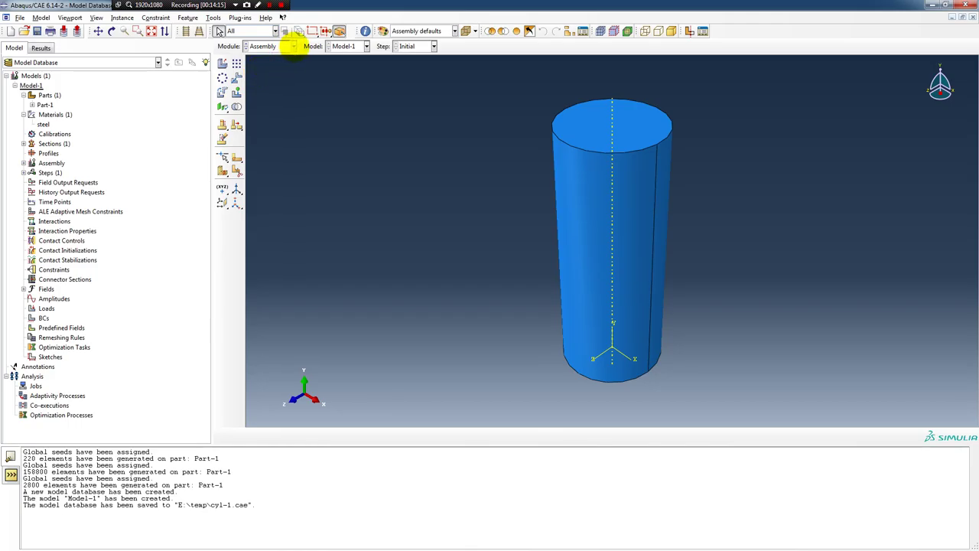
Bring up the module list now that the Part-1 instance is assembled.
click(292, 46)
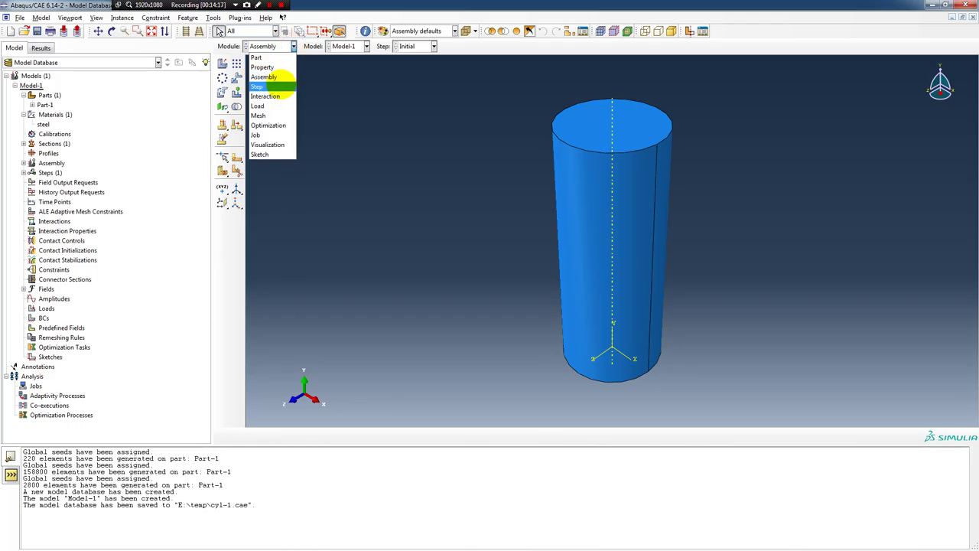
Switch to the Step module and expand Steps to show the Initial step.
click(277, 87)
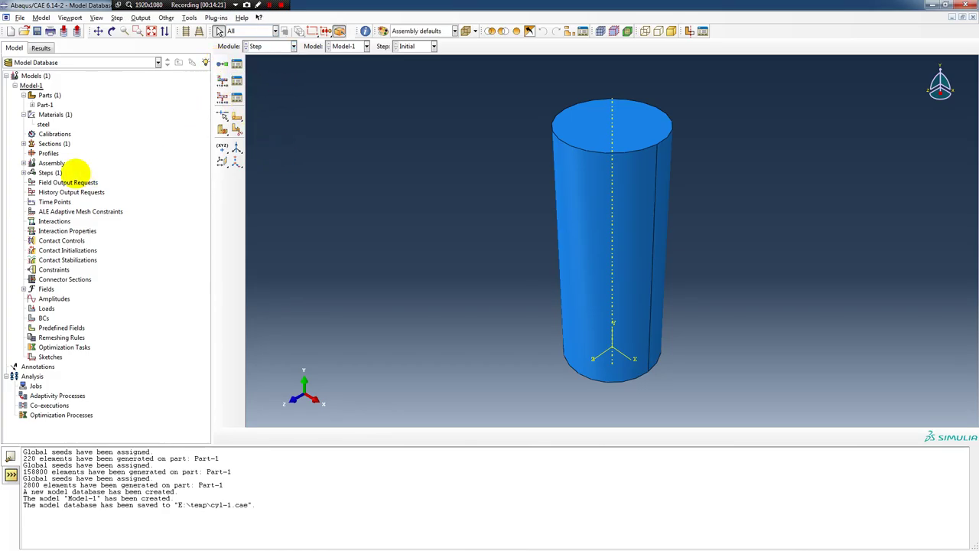
click(23, 173)
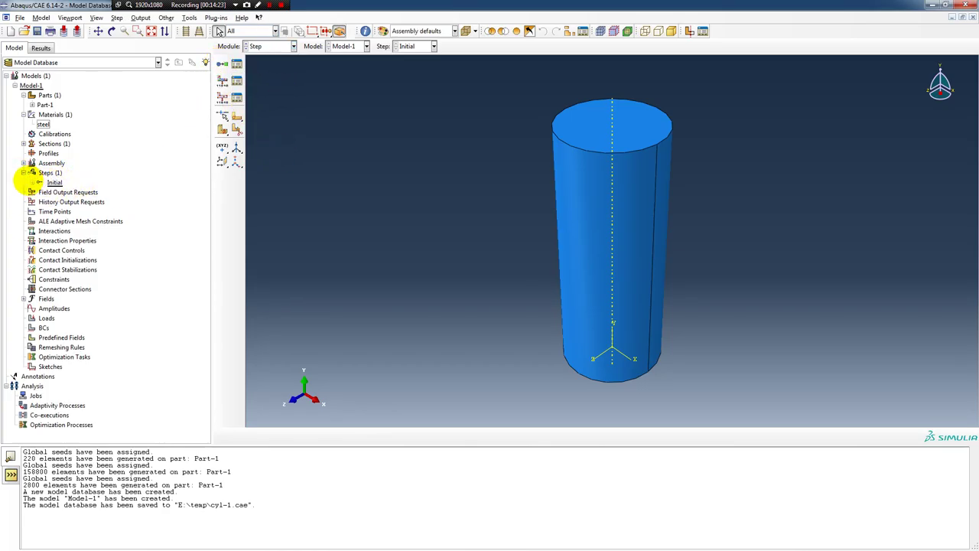
double_click(57, 183)
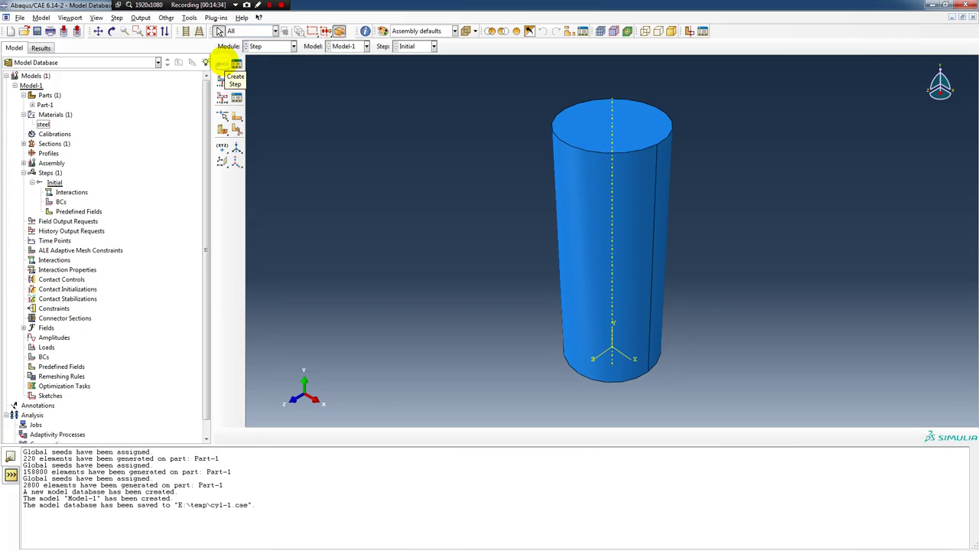
Create Step-1 with the Static, General procedure after the Initial step.
click(221, 64)
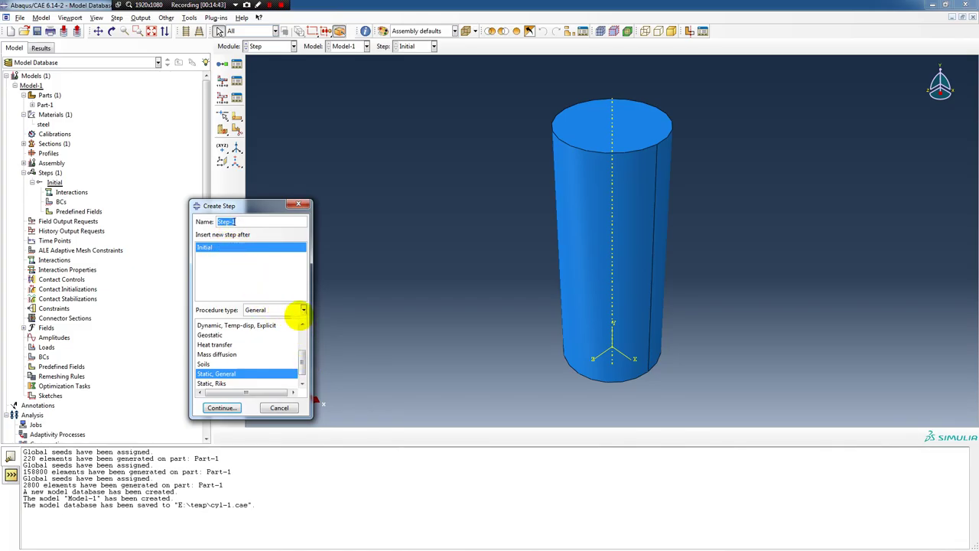
click(302, 310)
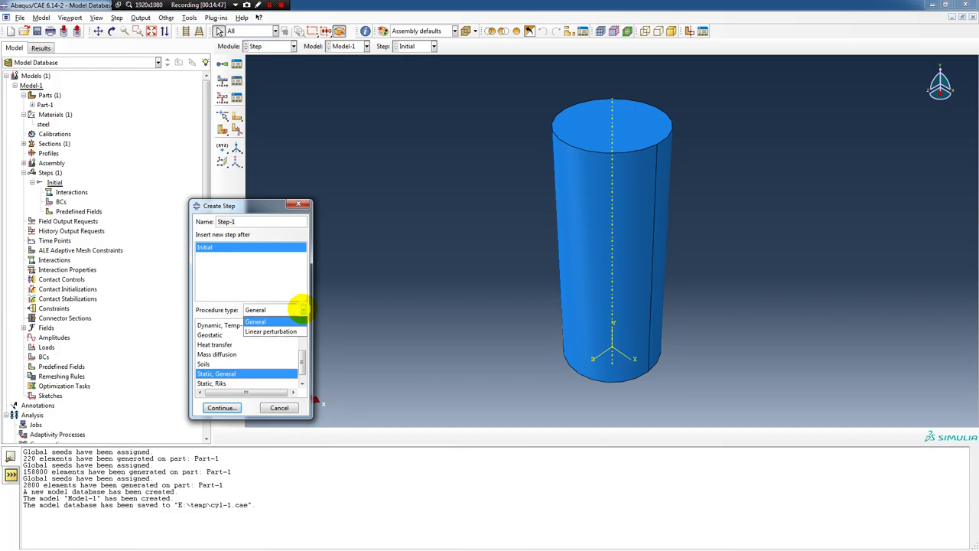
click(302, 310)
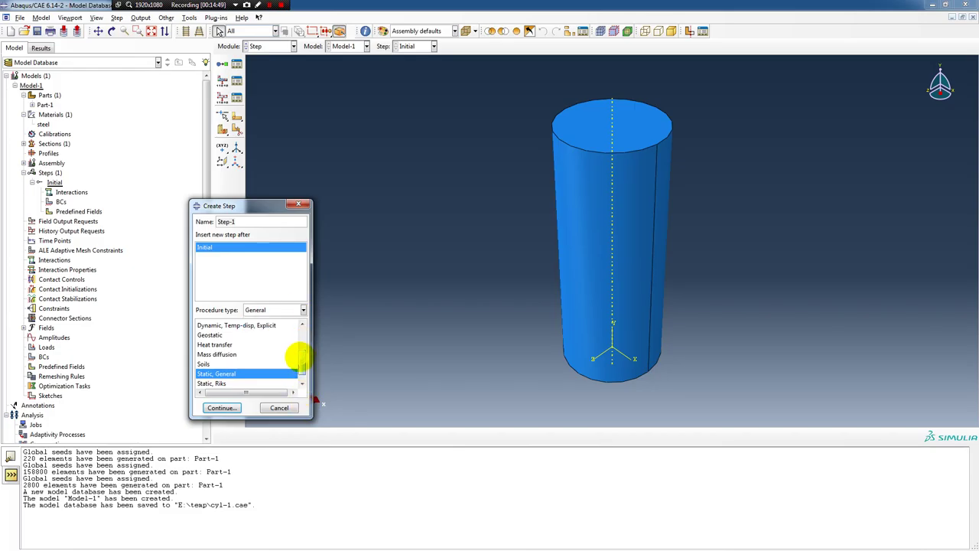
drag(306, 367, 302, 333)
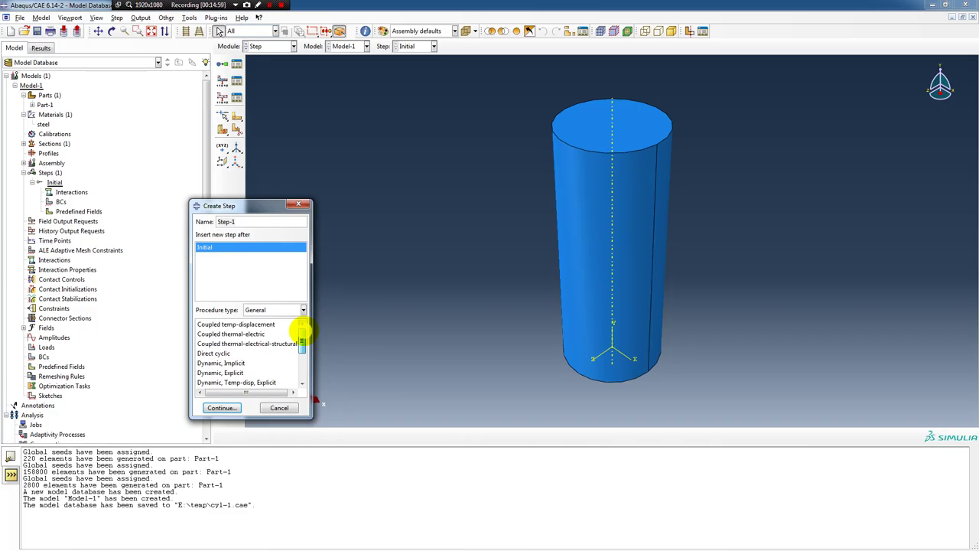
drag(301, 331, 298, 371)
click(291, 364)
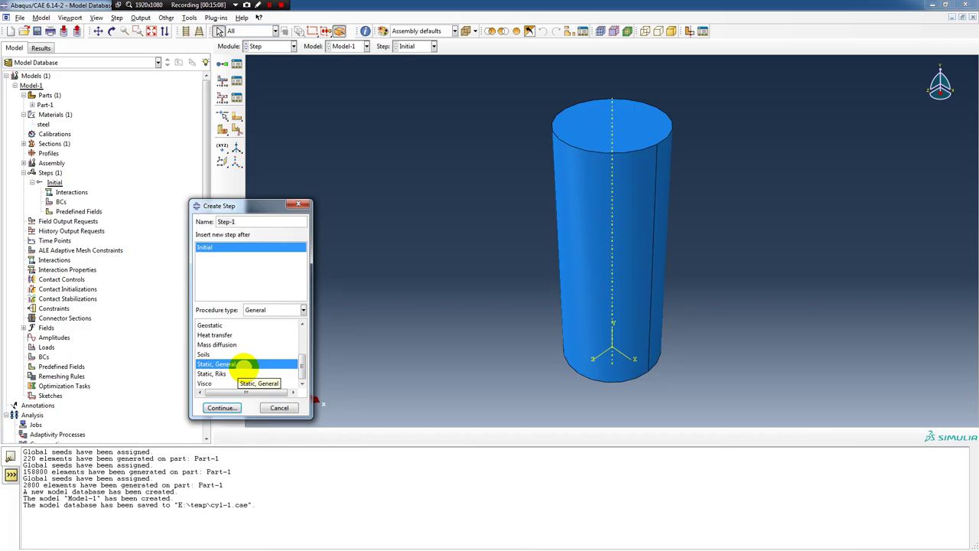
click(219, 408)
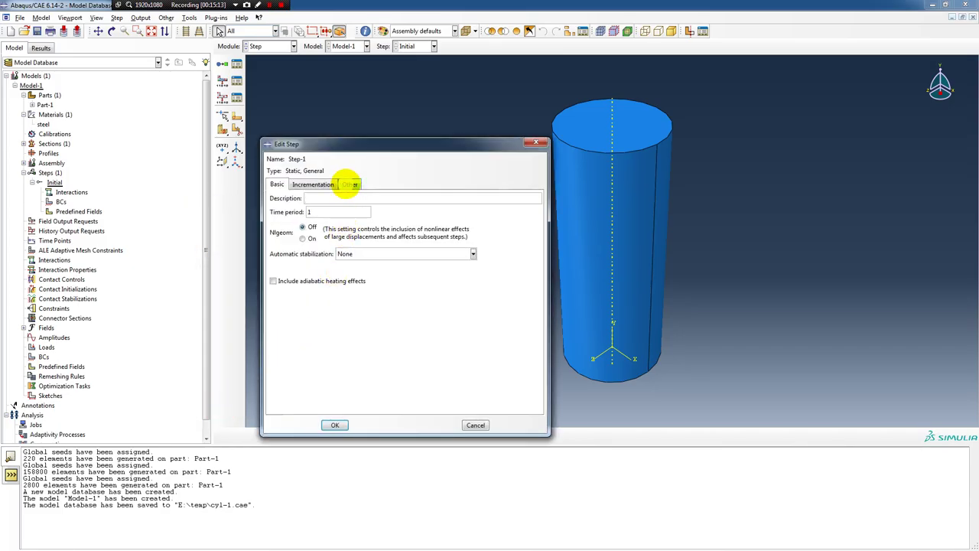
Describe Step-1 as 'load the cylinder' and leave automatic stabilization at None.
click(333, 200)
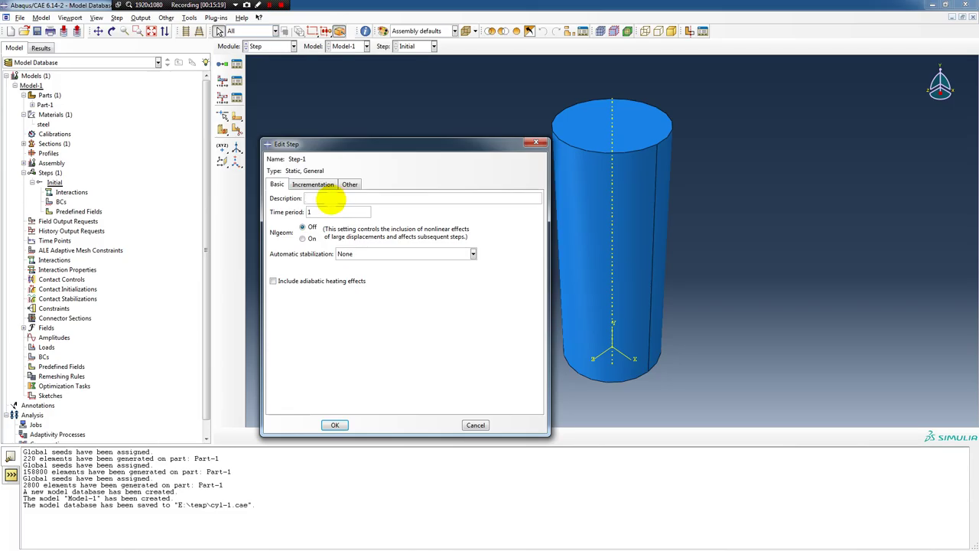
text(load the cylinder)
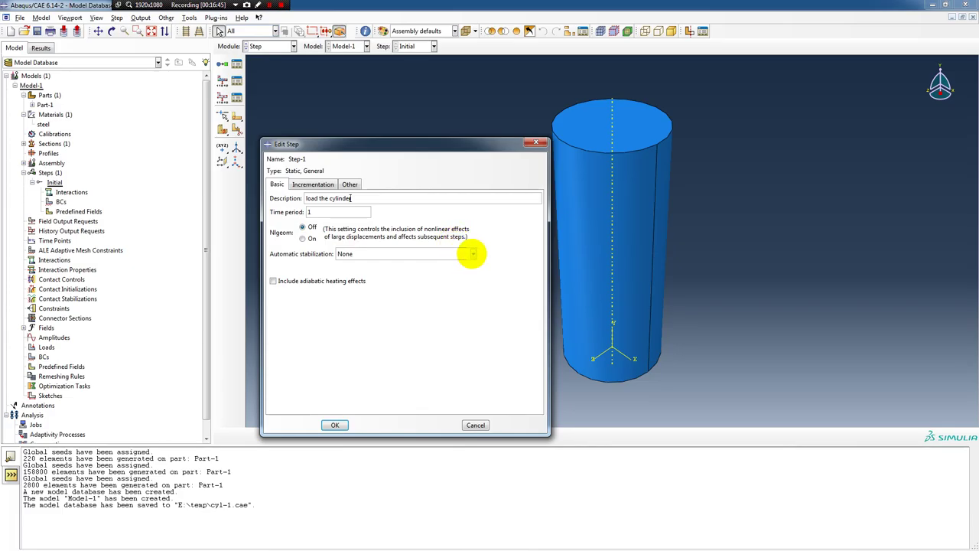
click(472, 253)
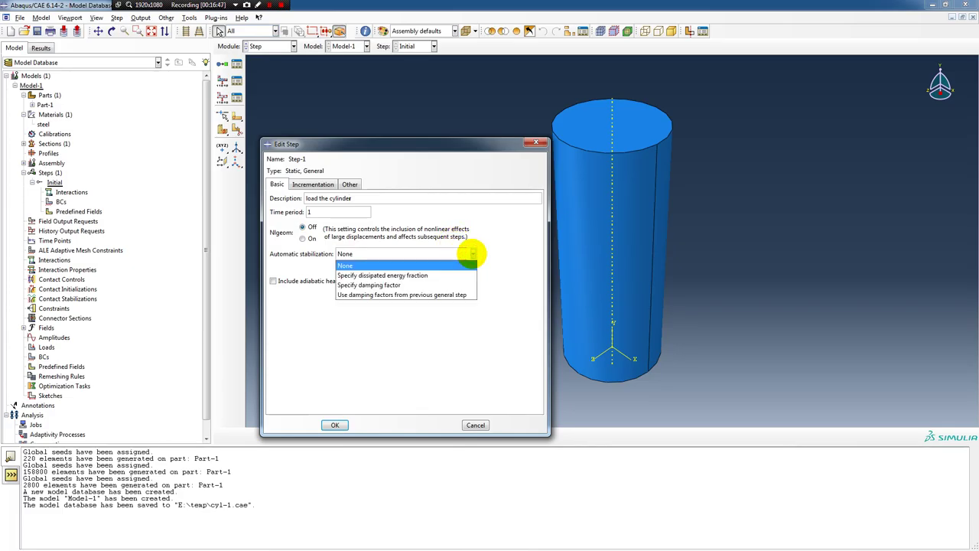
click(500, 224)
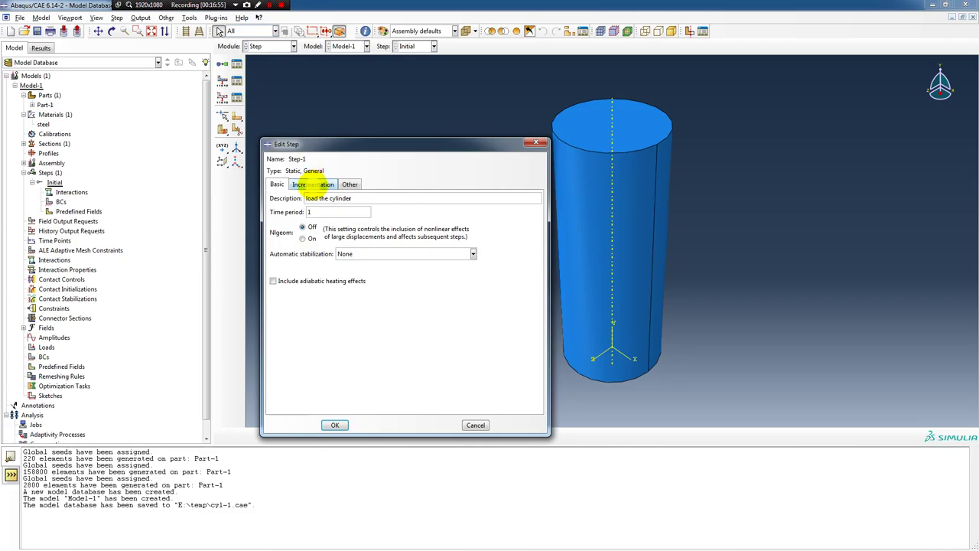
Review Step-1's incrementation: automatic, 100 max increments, initial 1, minimum 1E-005, maximum 1.
click(313, 185)
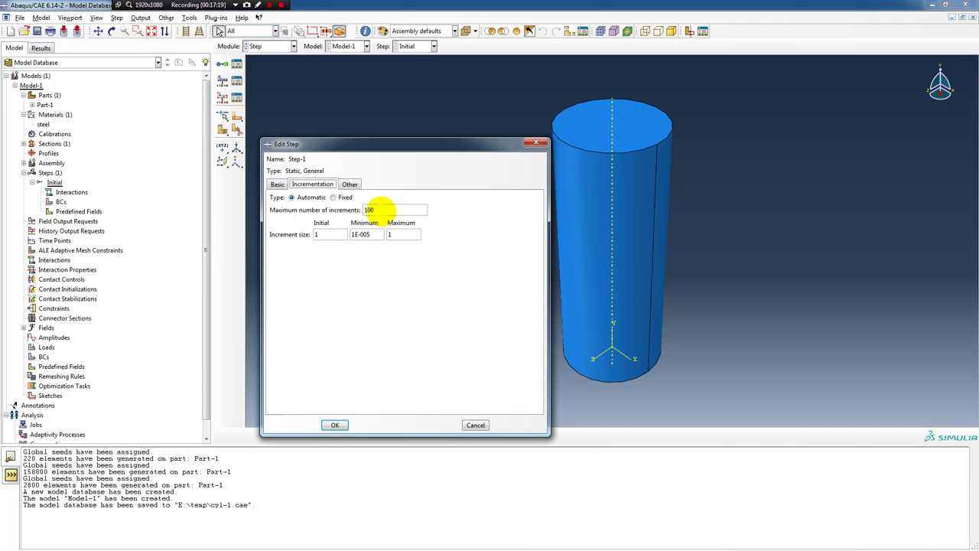
click(277, 185)
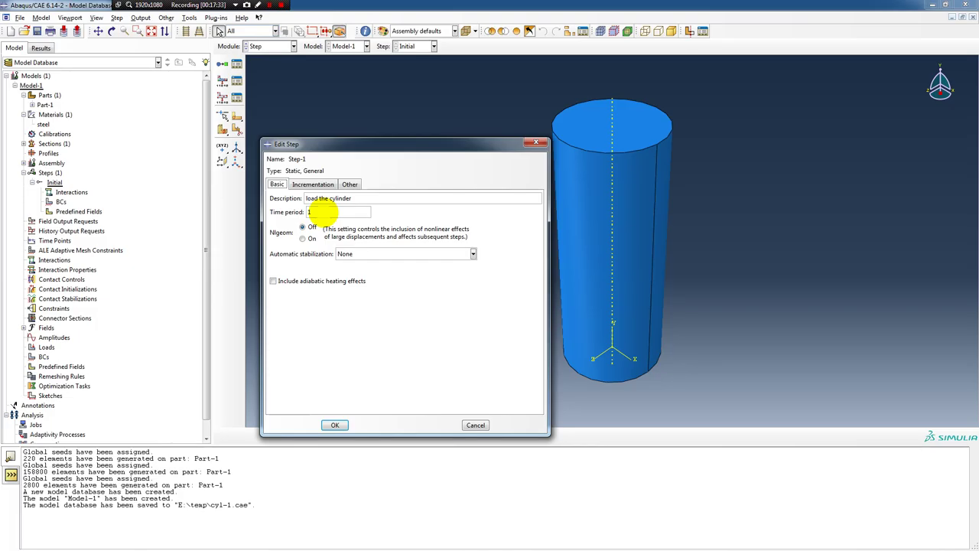
click(315, 185)
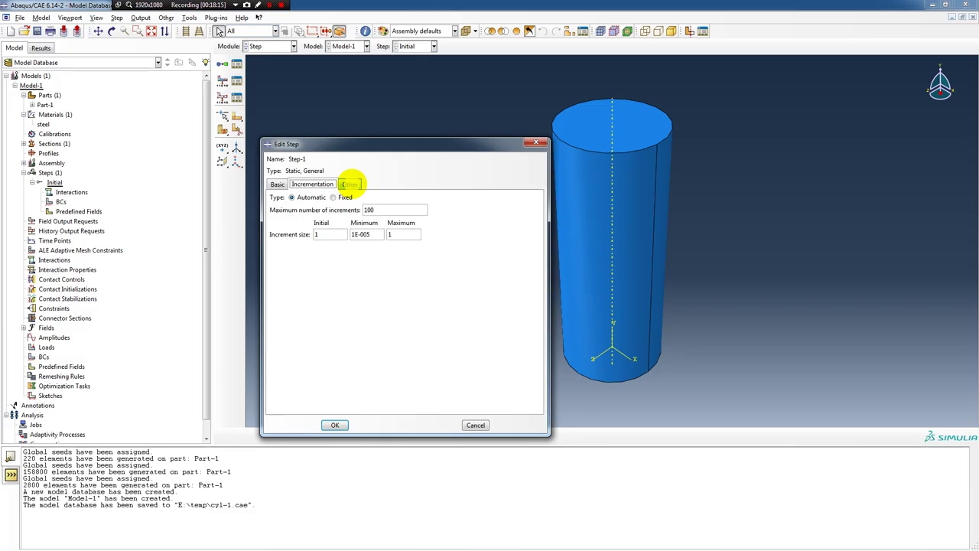
click(348, 184)
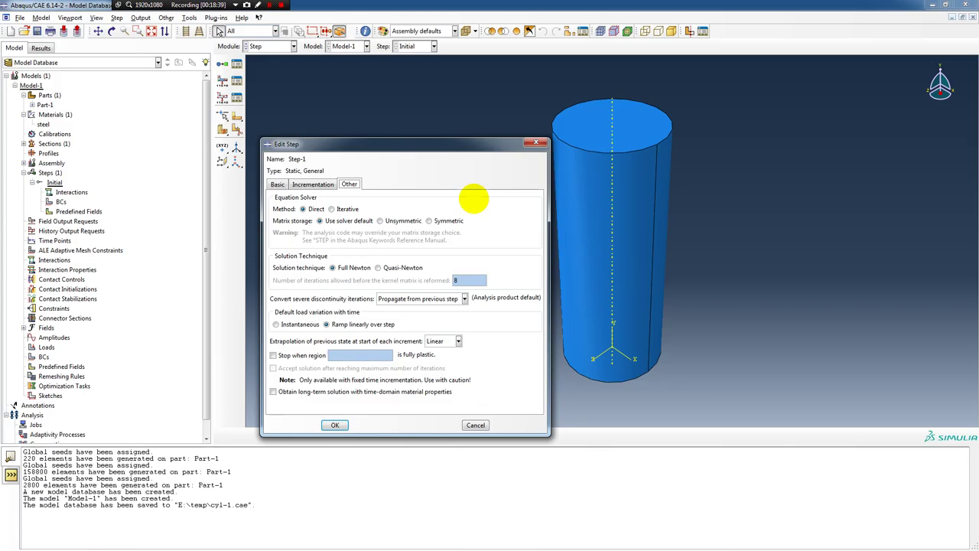
Return to the Basic settings and create Step-1 following Initial.
click(277, 185)
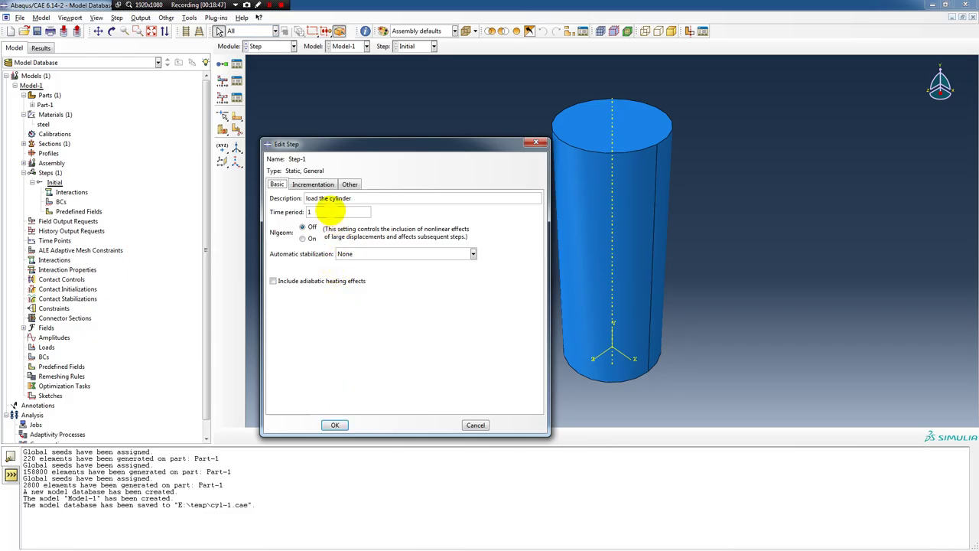
click(335, 424)
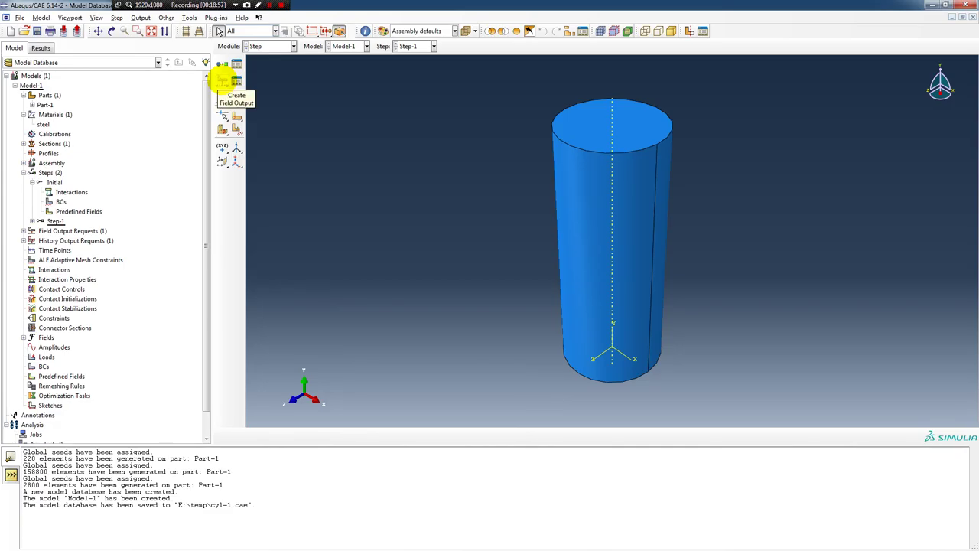
Add field output request F-Output-2 for Step-1 using preselected default variables.
click(222, 79)
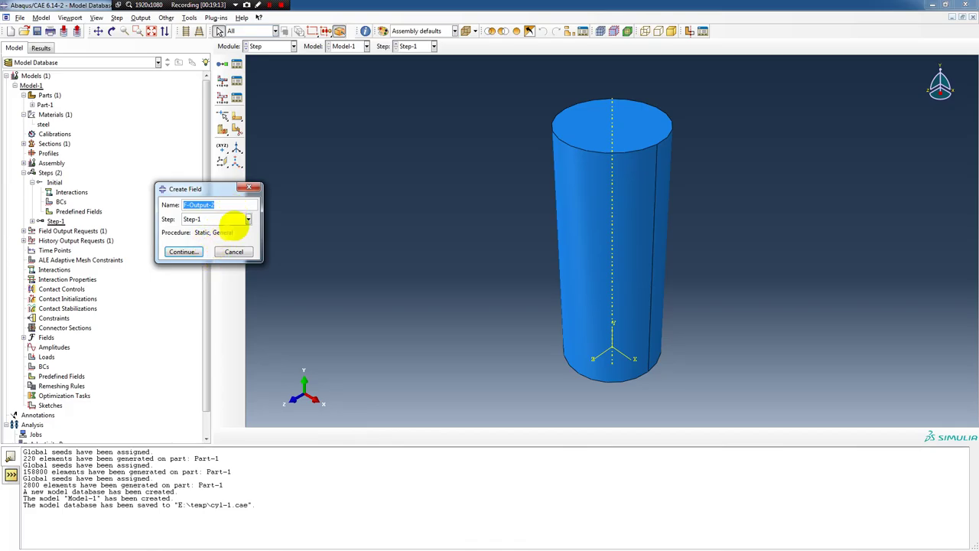
click(184, 253)
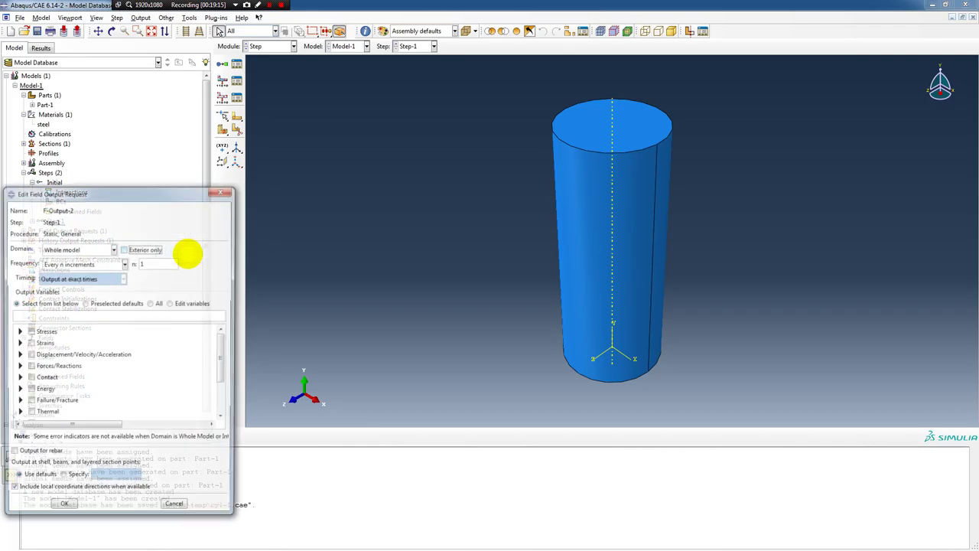
drag(137, 192, 341, 66)
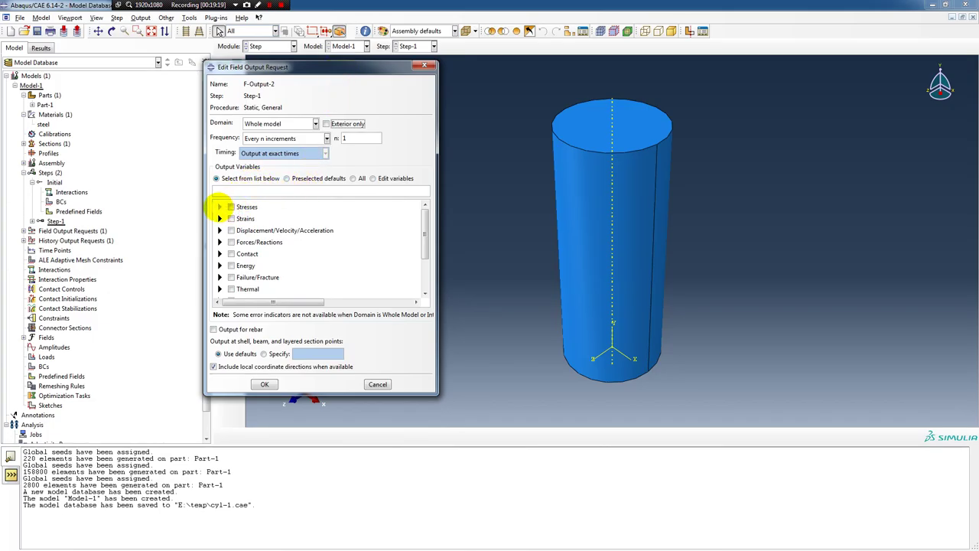
click(220, 207)
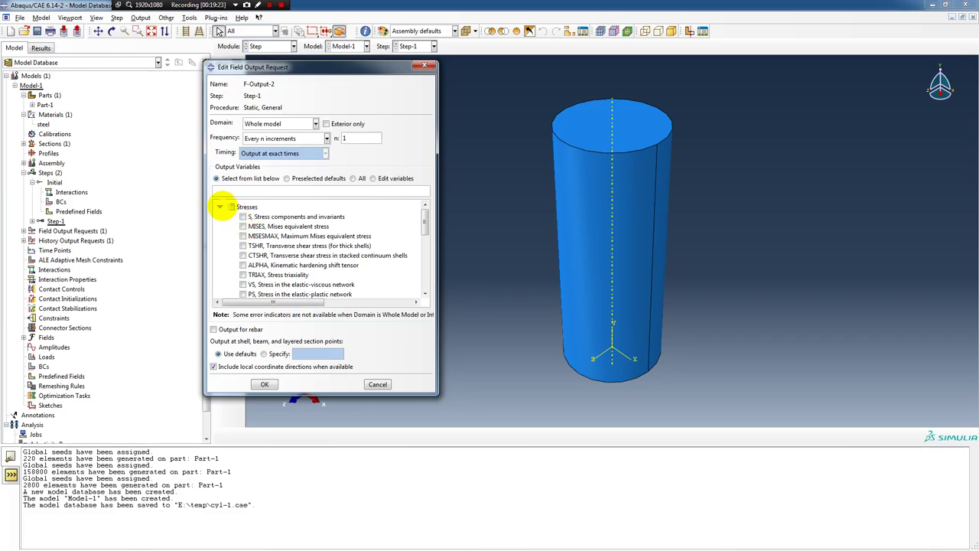
click(219, 207)
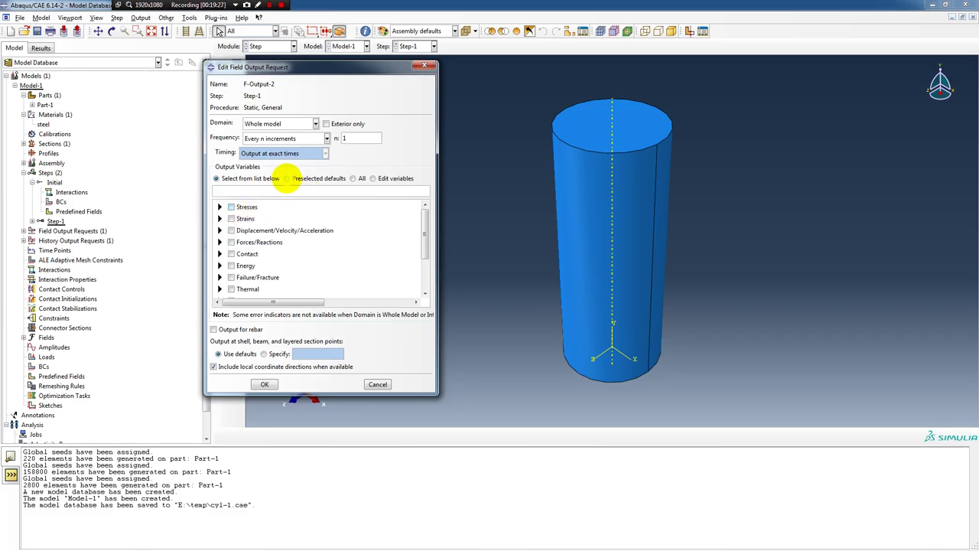
click(286, 178)
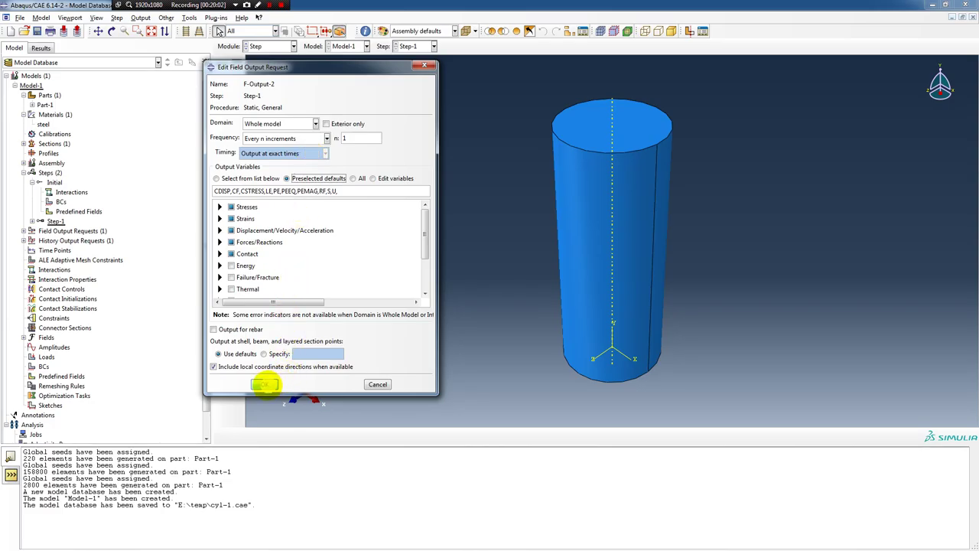
click(265, 384)
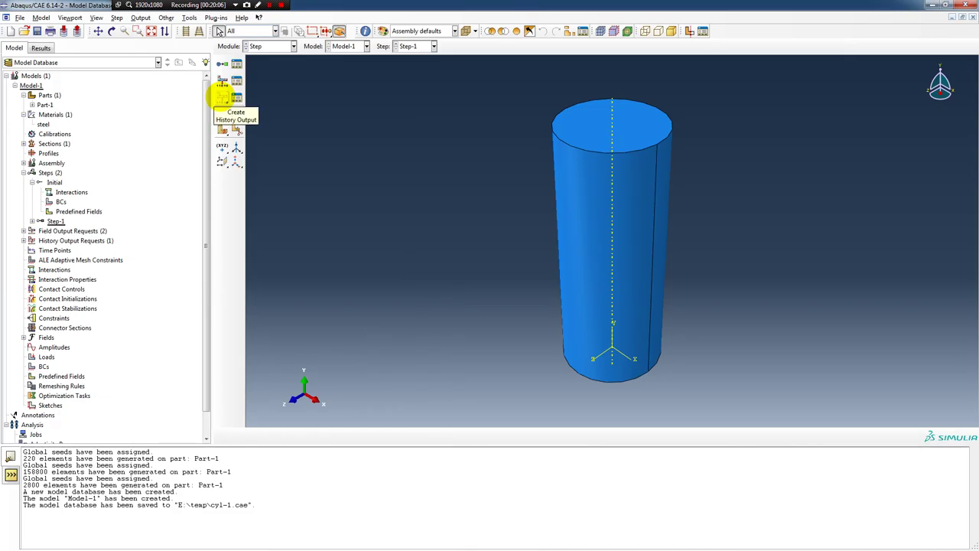
Add history output request H-Output-2 for Step-1 using preselected default energy variables.
click(221, 97)
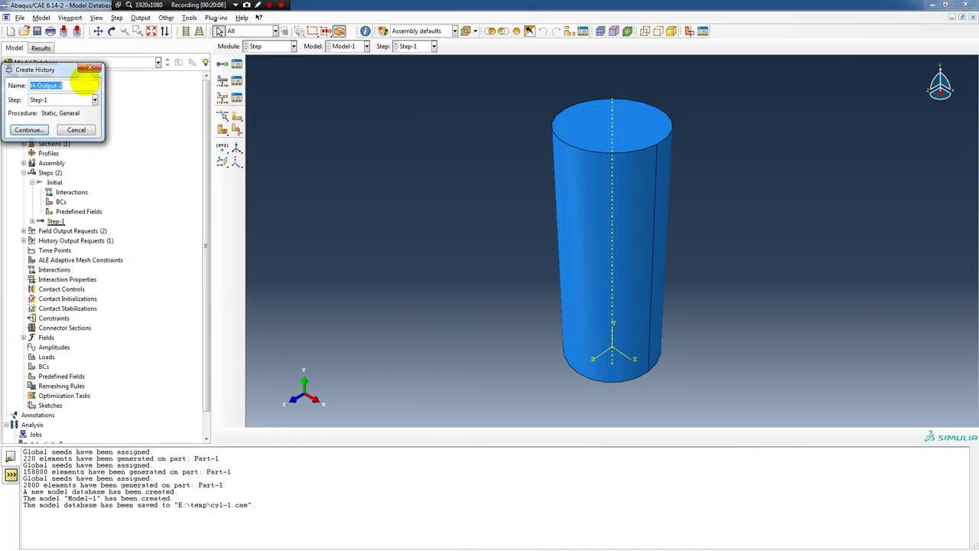
drag(65, 70, 384, 137)
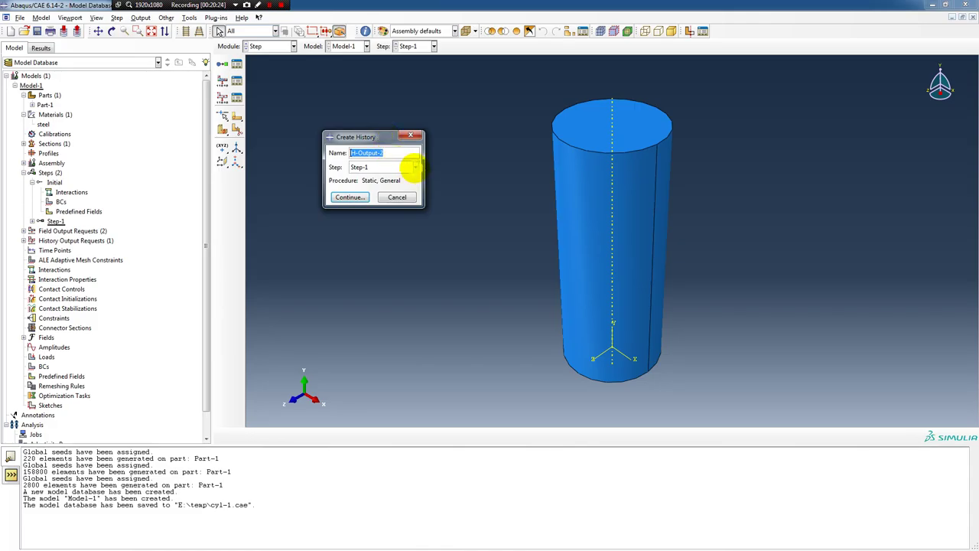
click(415, 151)
click(349, 198)
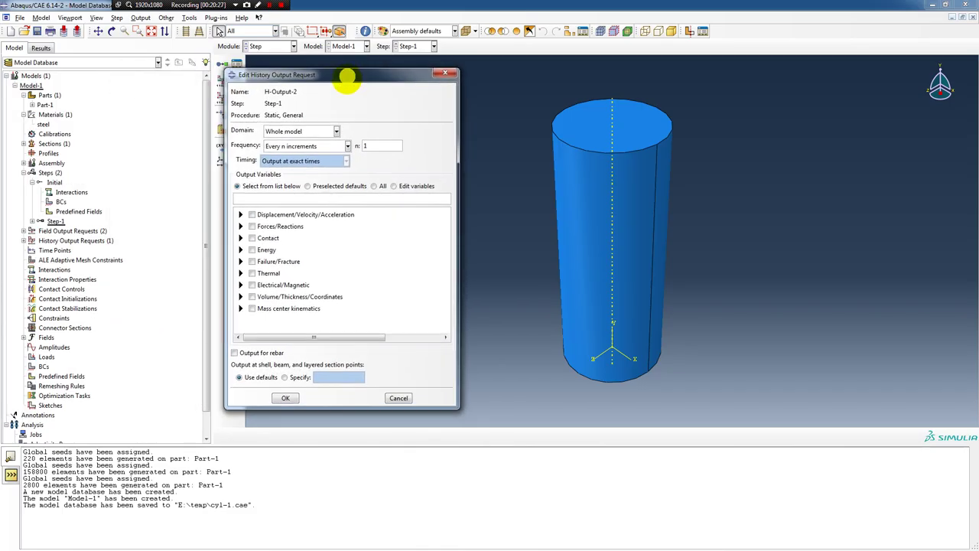
click(309, 185)
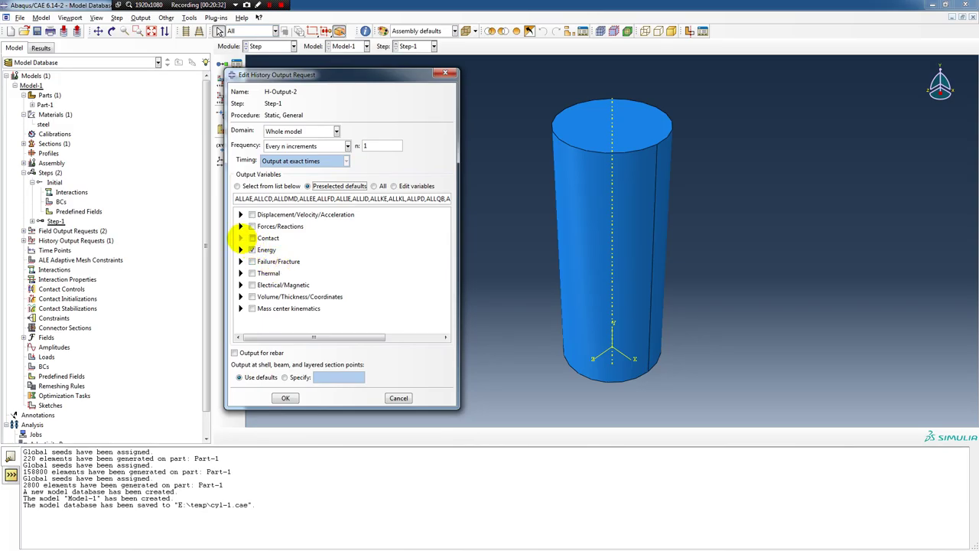
click(241, 238)
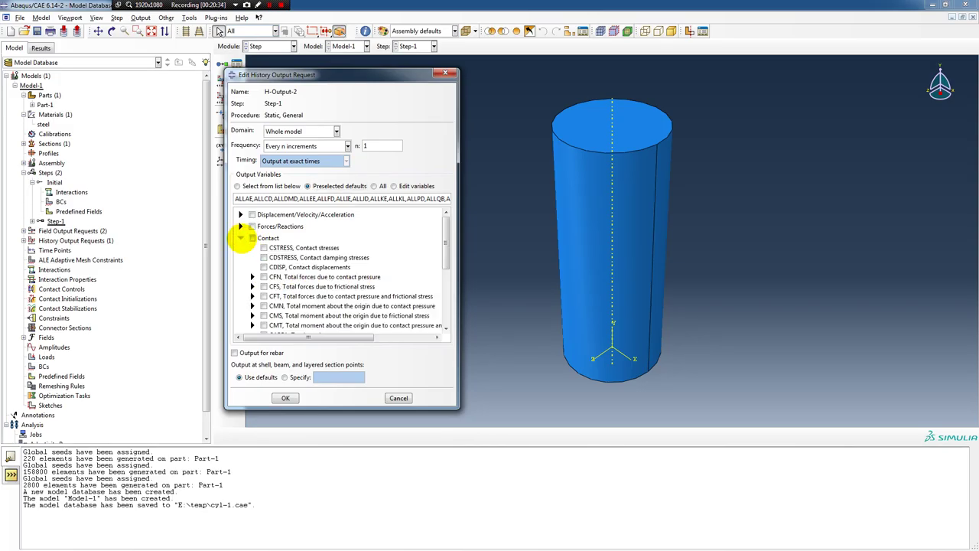
click(241, 238)
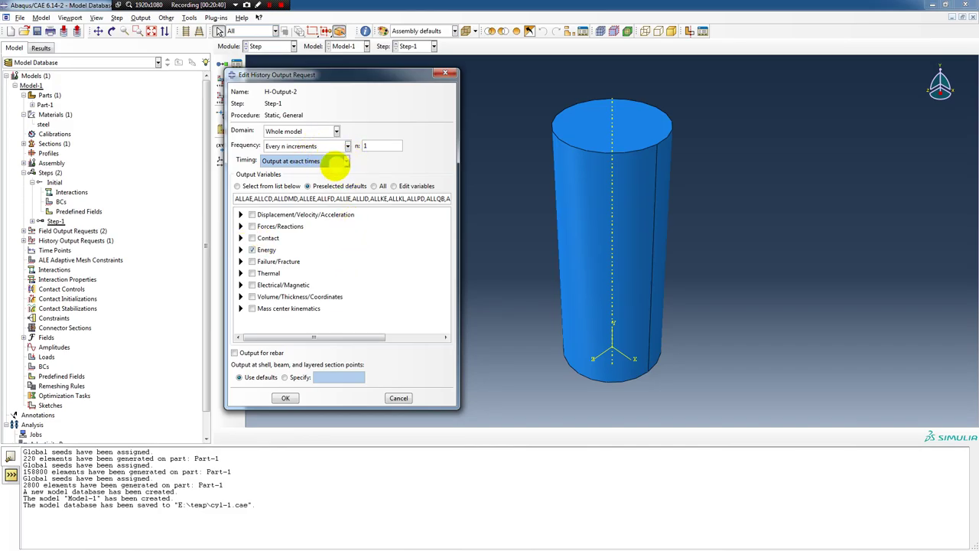
click(285, 397)
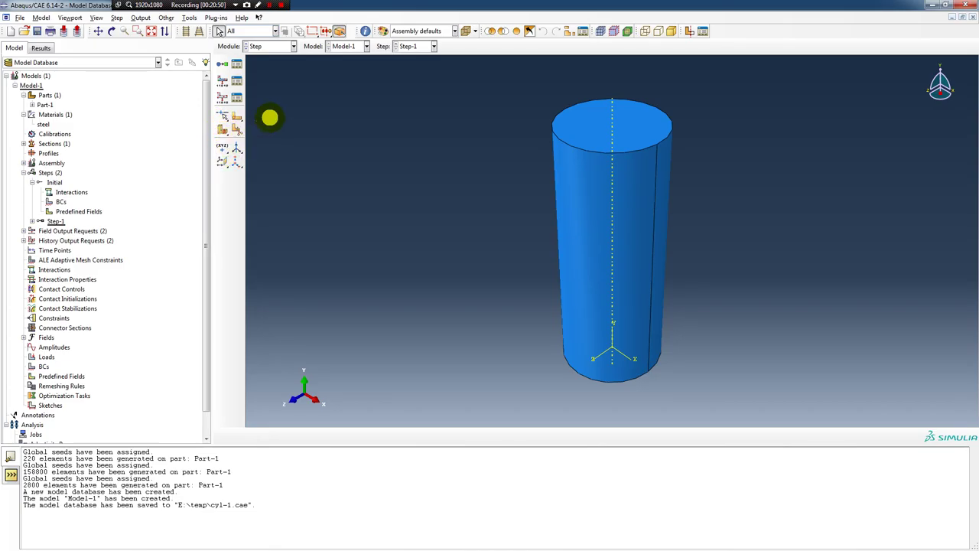
Switch the module to Interaction, then reopen the Module list.
click(293, 46)
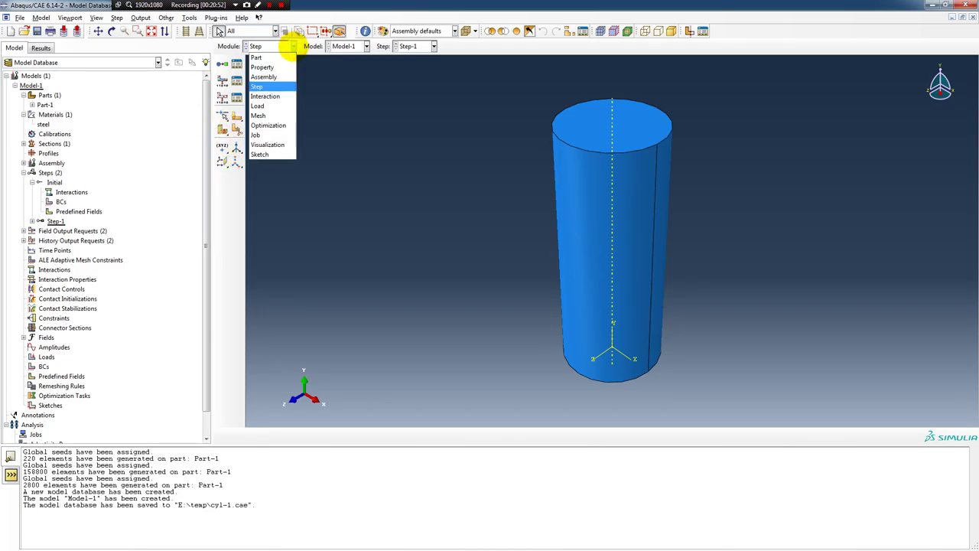
click(279, 96)
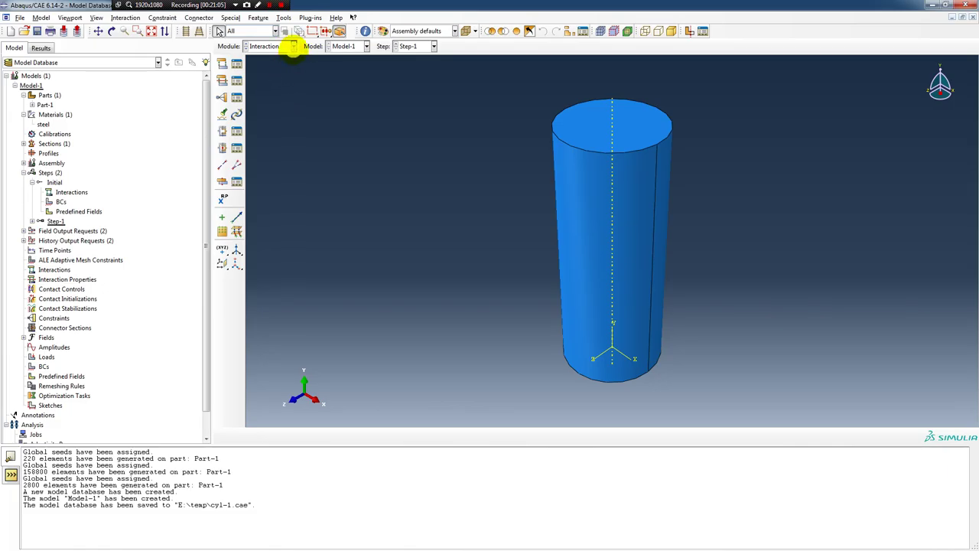
click(292, 47)
In the Load module, start a new Pressure load for Step-1.
click(269, 105)
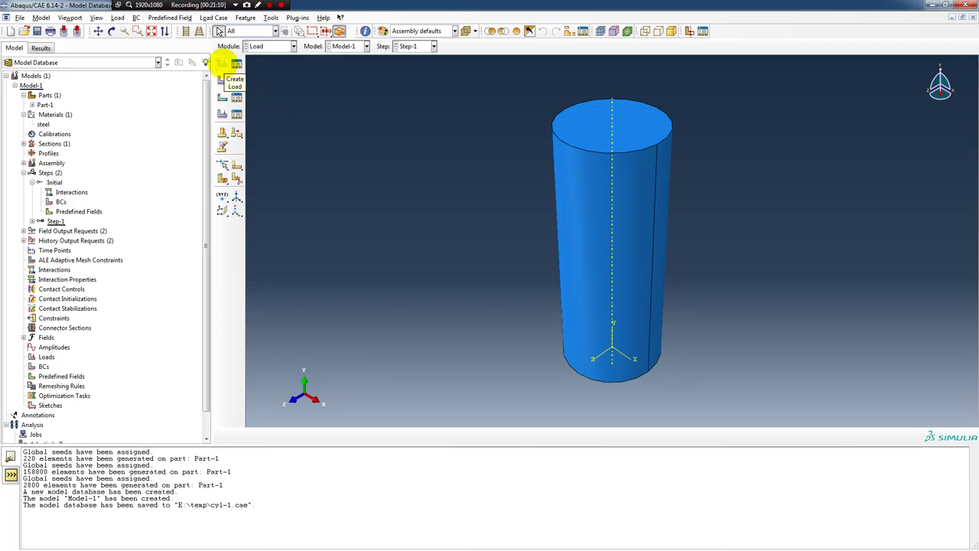
click(222, 63)
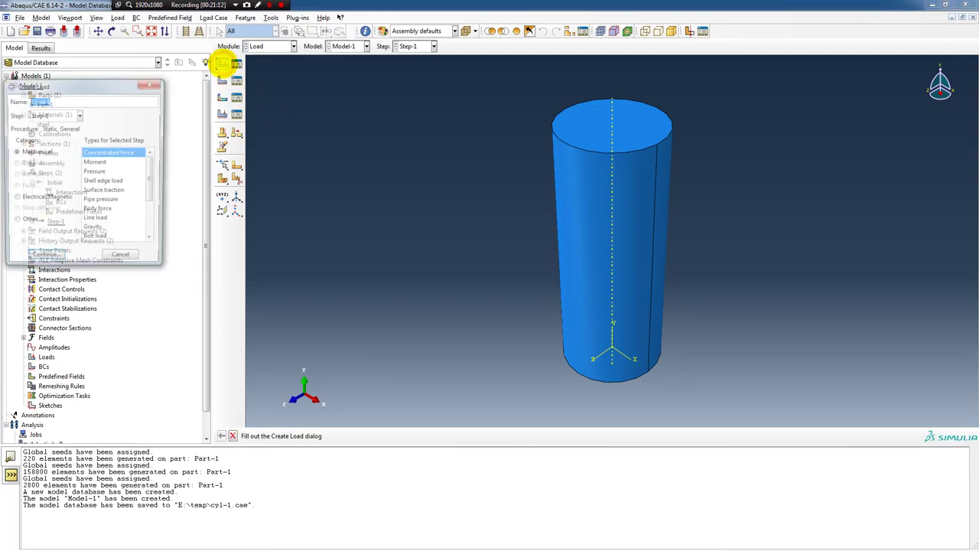
drag(119, 85, 346, 92)
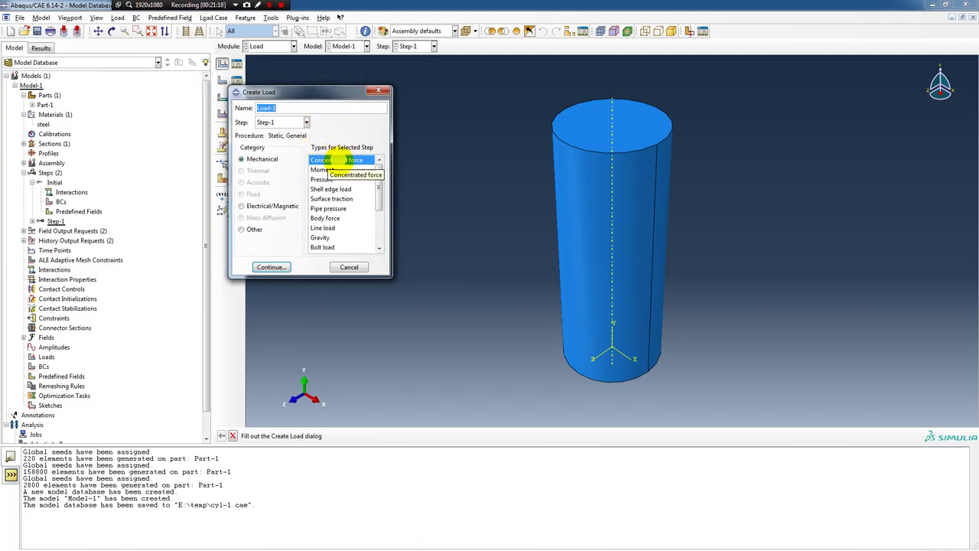
click(321, 179)
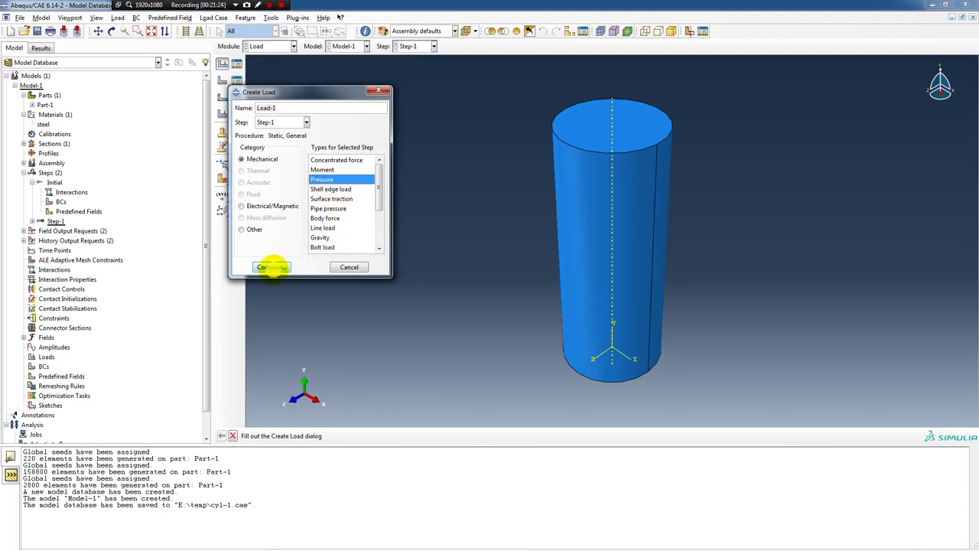
click(272, 266)
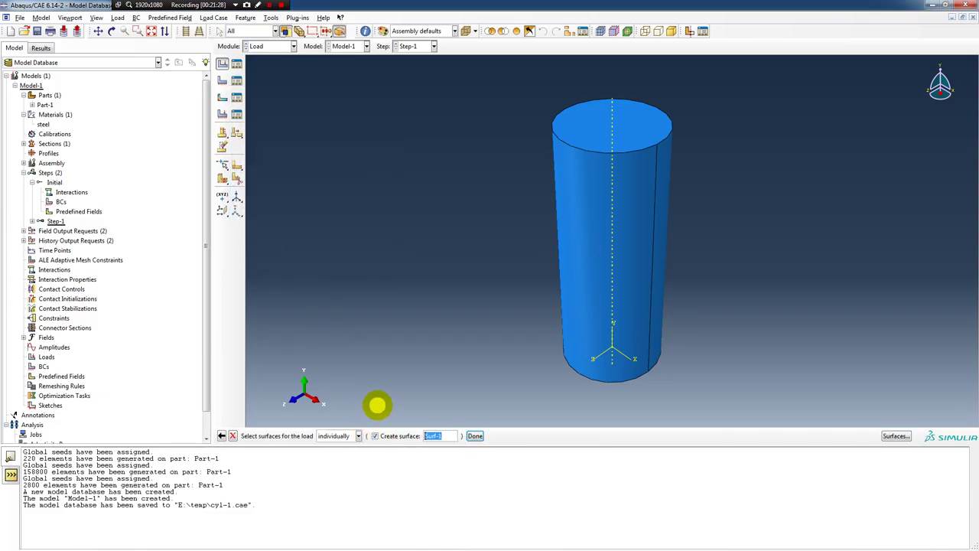
Select the cylinder's top face by angle as load surface Surf-1.
click(633, 113)
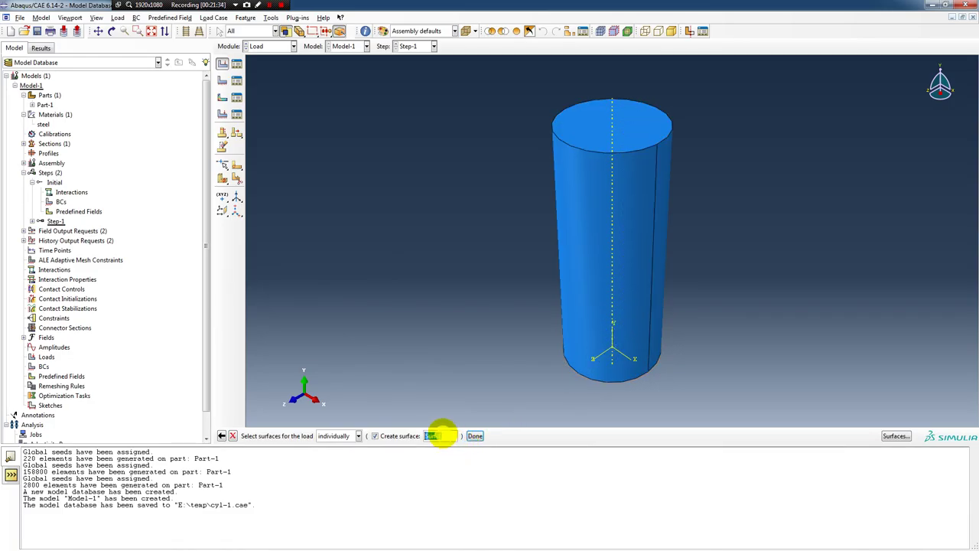
click(359, 435)
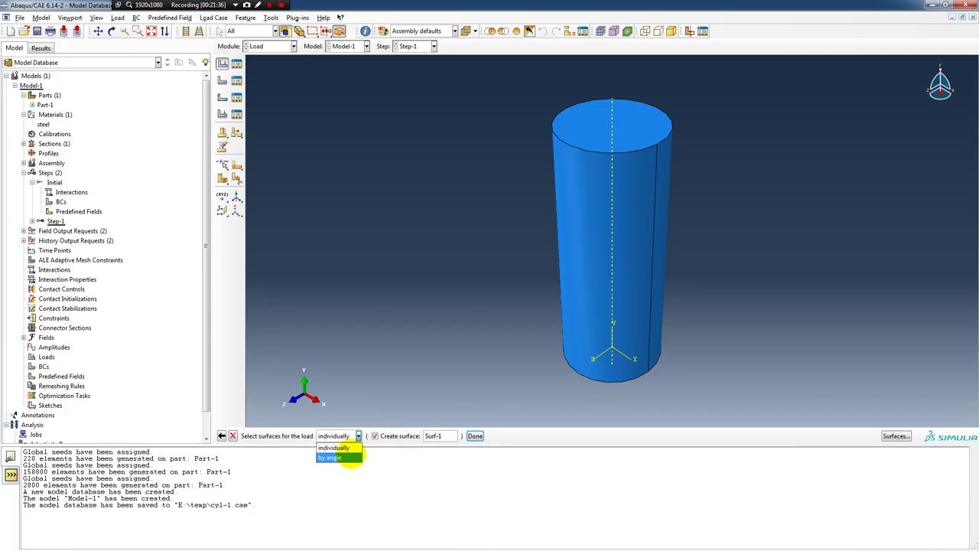
click(349, 454)
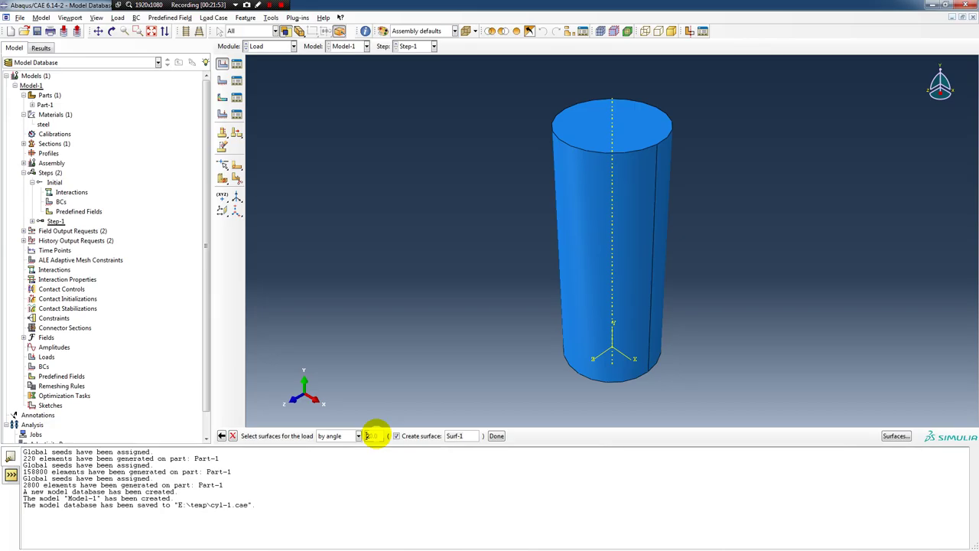
click(597, 116)
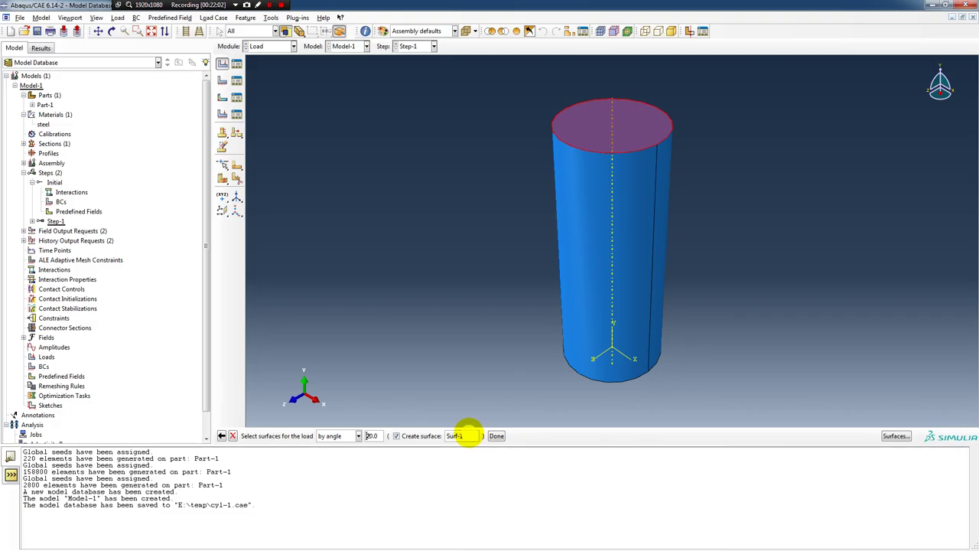
click(496, 435)
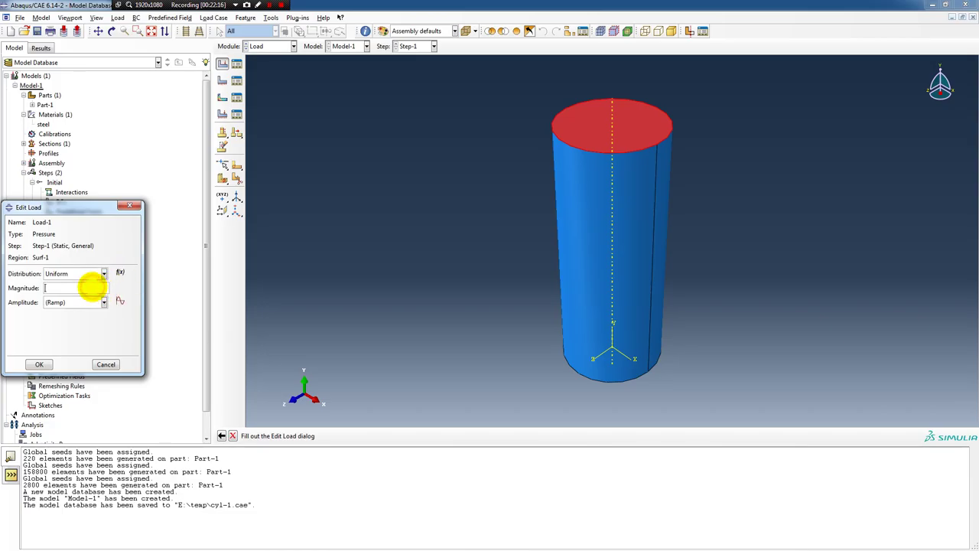
Give Load-1 a uniform pressure magnitude of -100 with Ramp amplitude.
click(79, 288)
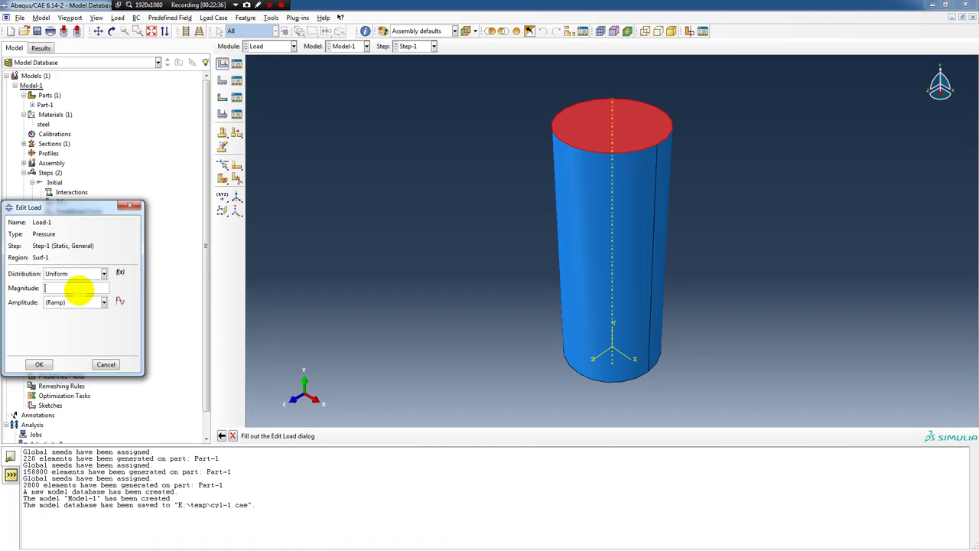
text(100)
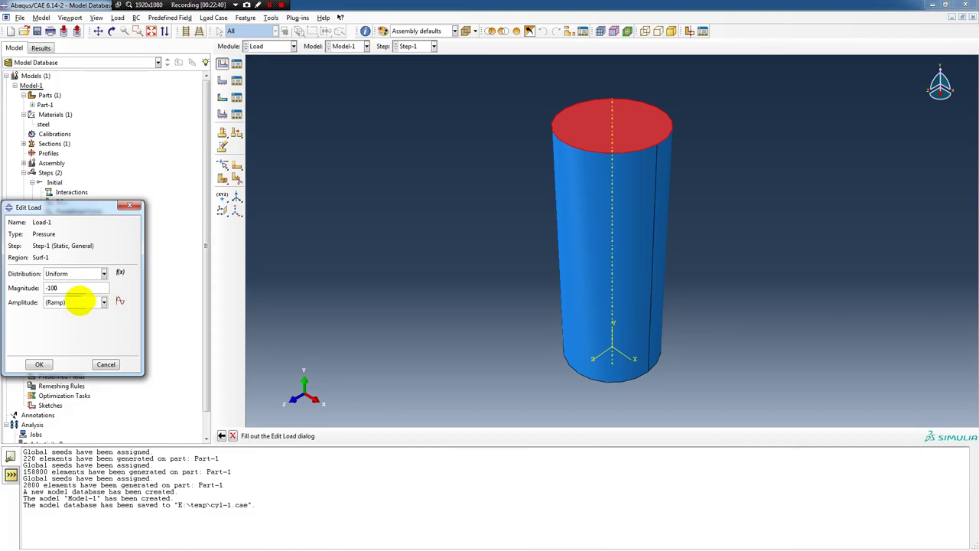
click(104, 302)
click(104, 302)
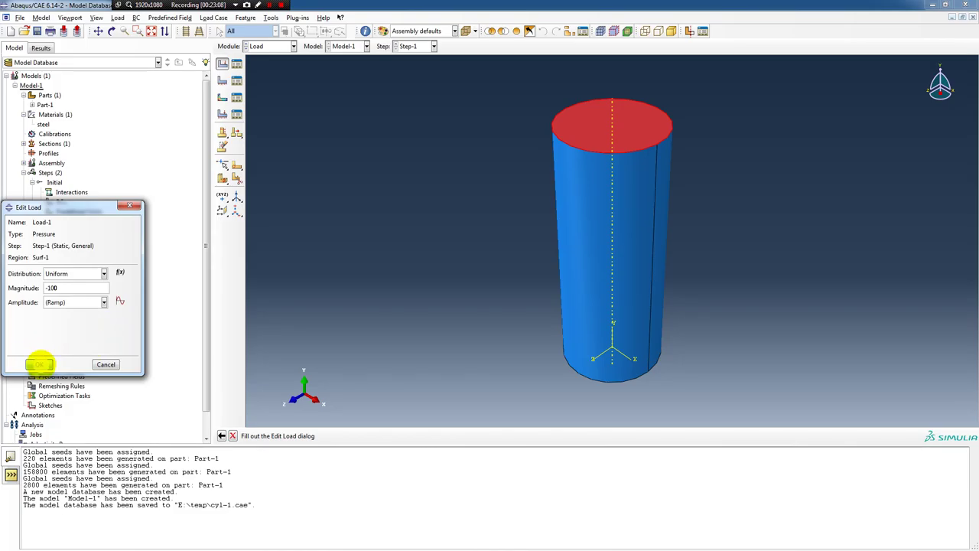
click(39, 364)
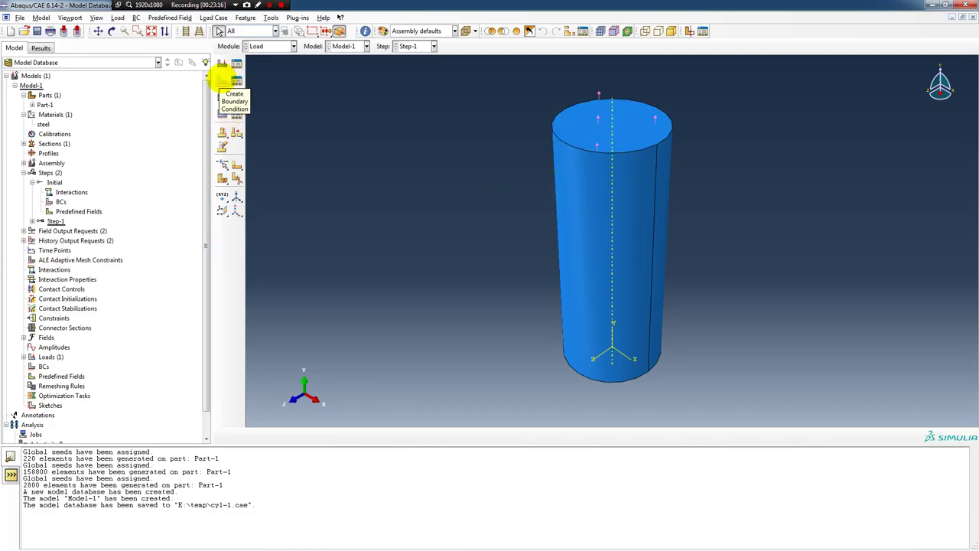
Start boundary condition BC-1 as Displacement/Rotation in the Initial step, viewing the bottom end.
click(221, 80)
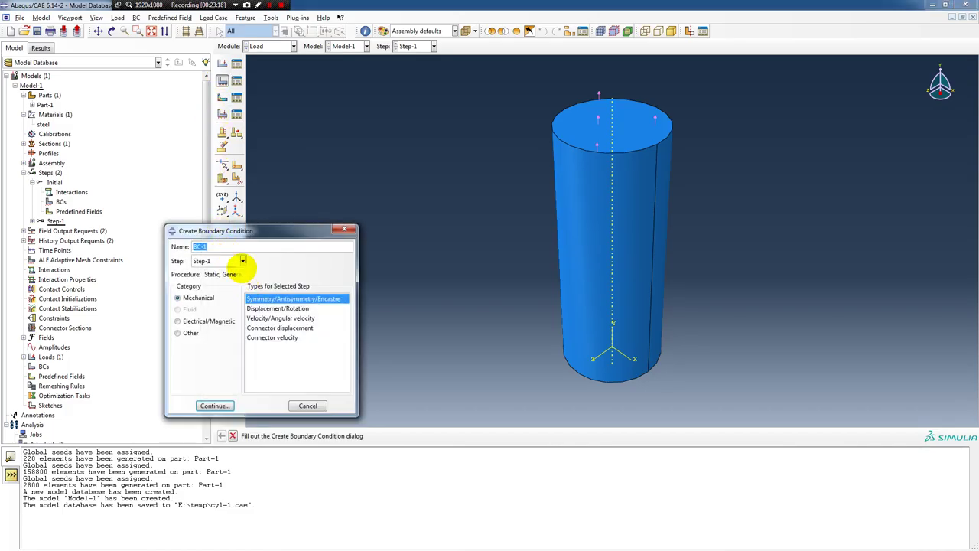
click(242, 261)
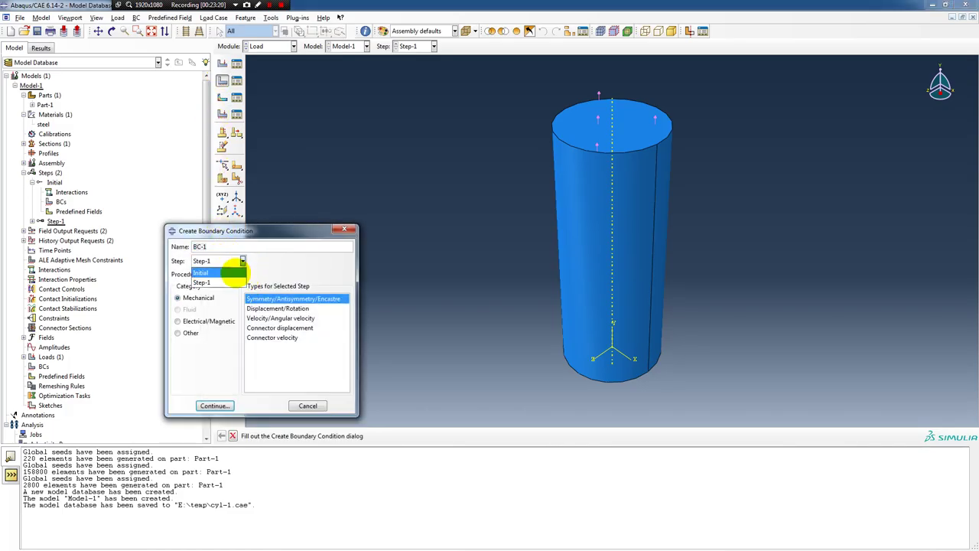
click(231, 273)
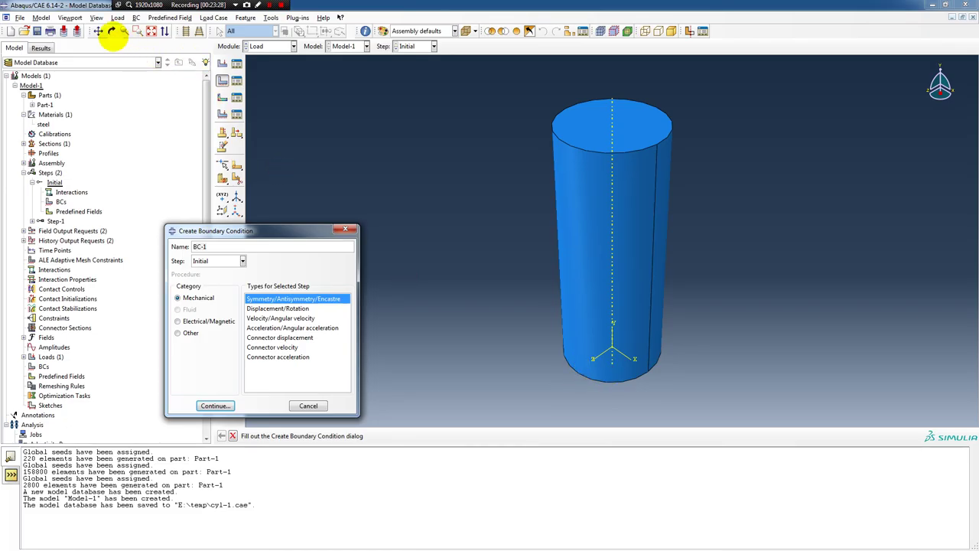
click(111, 31)
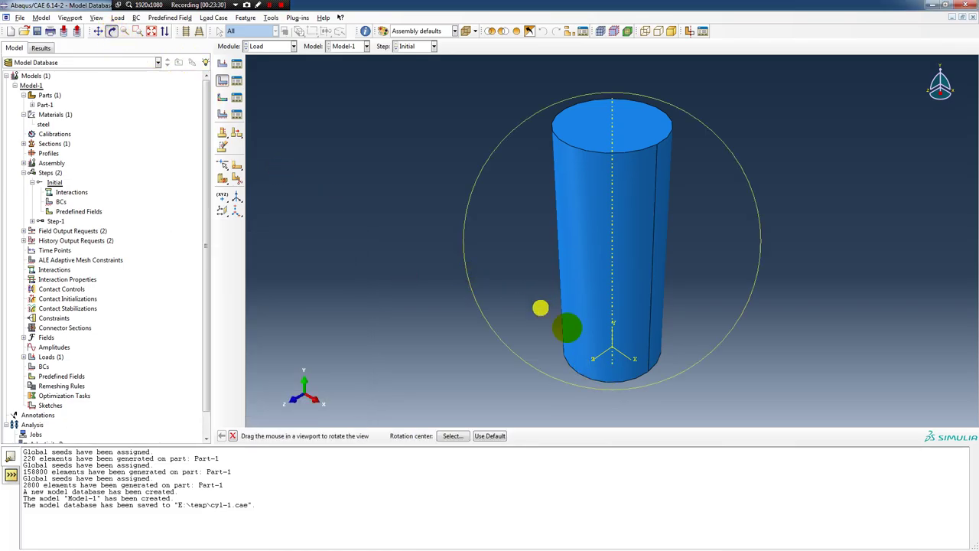
drag(581, 329, 586, 250)
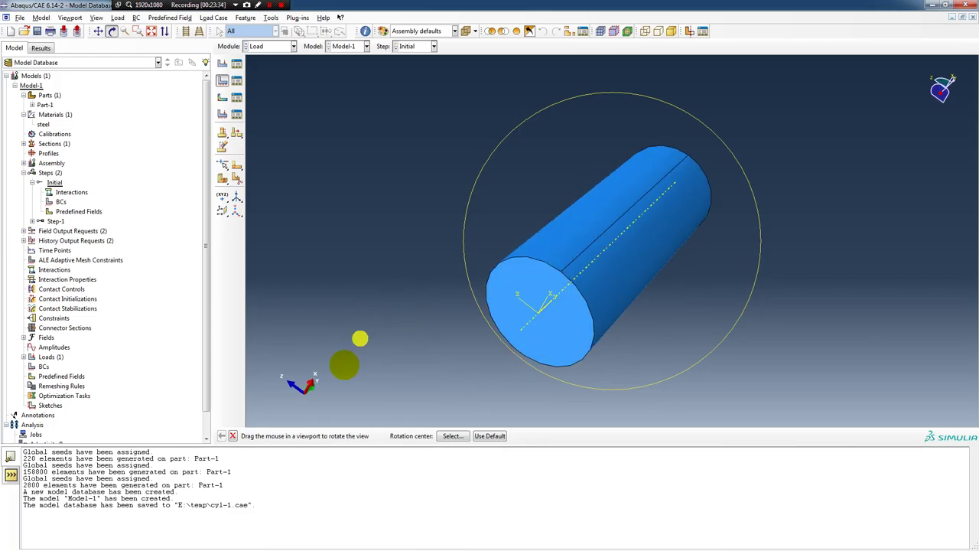
click(232, 436)
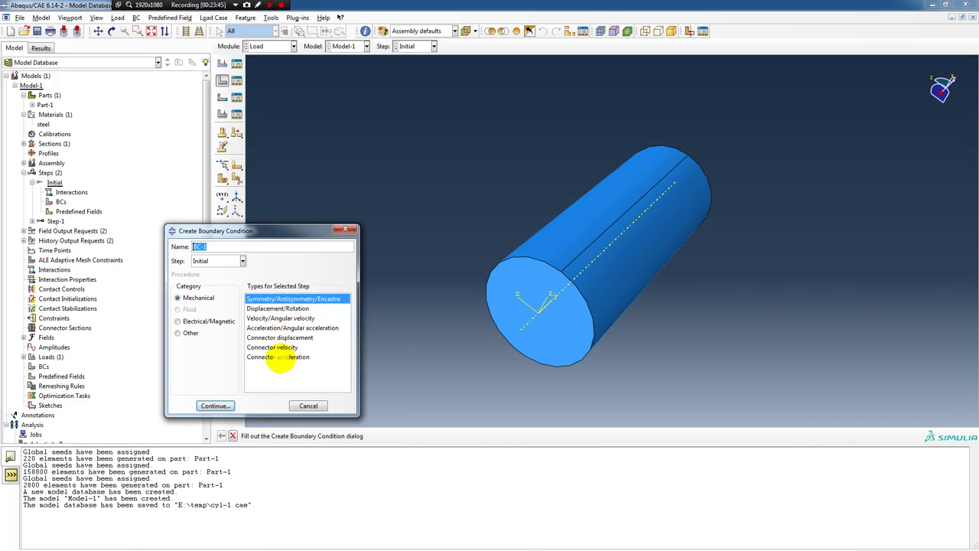
click(263, 308)
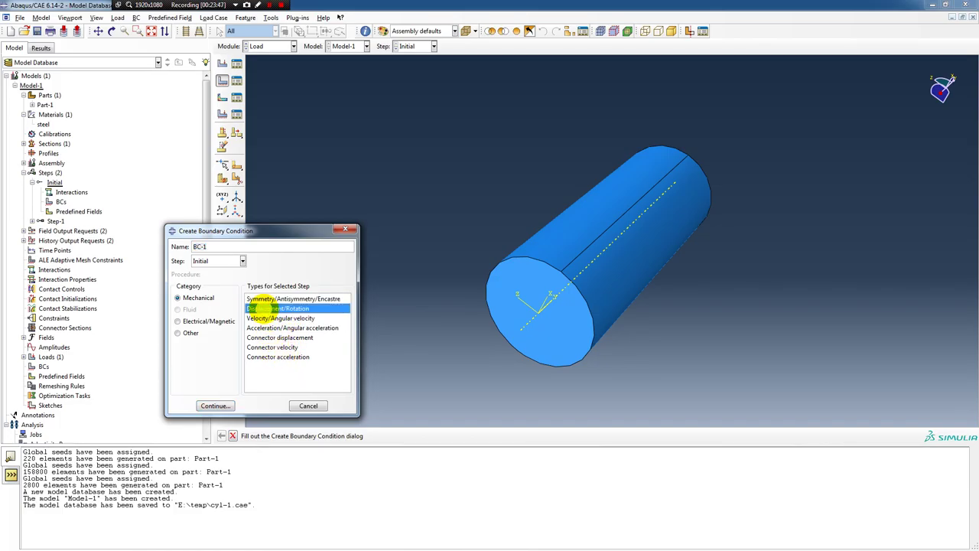
click(216, 405)
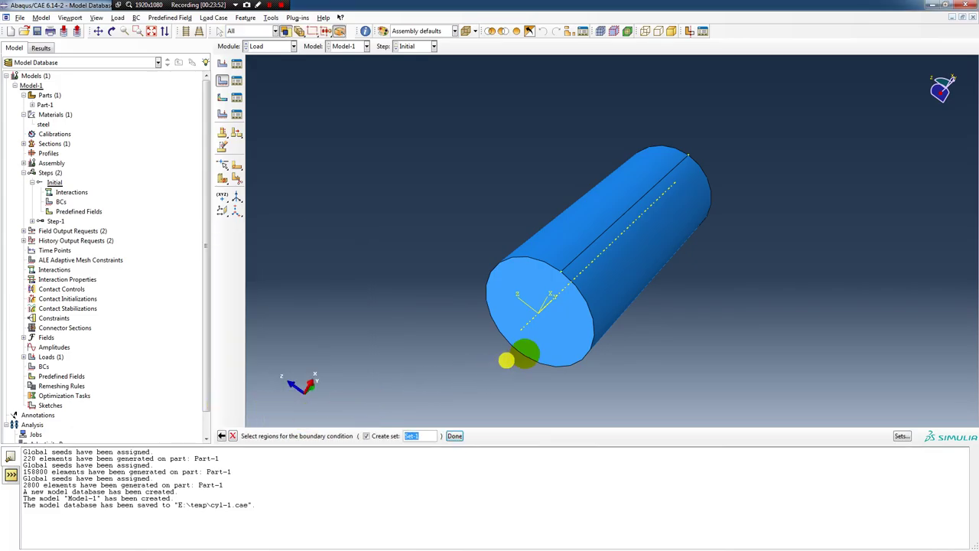
Fix U1, U2 and U3 on the cylinder's bottom end face with BC-1.
click(538, 345)
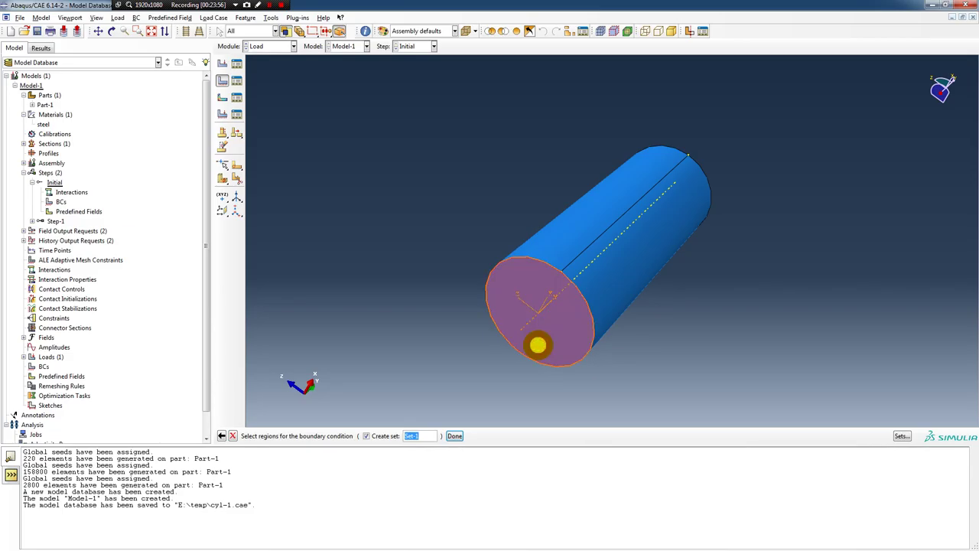
click(454, 436)
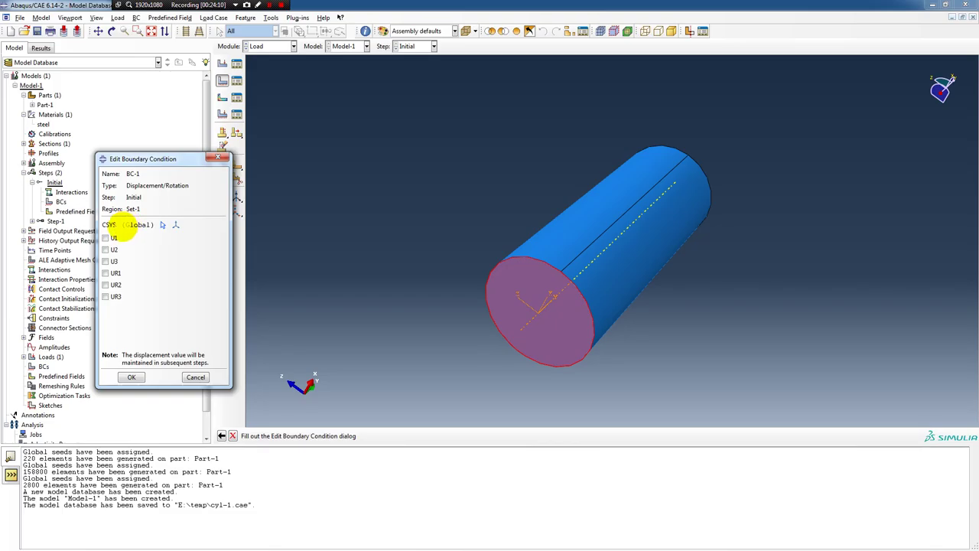
click(105, 238)
click(105, 250)
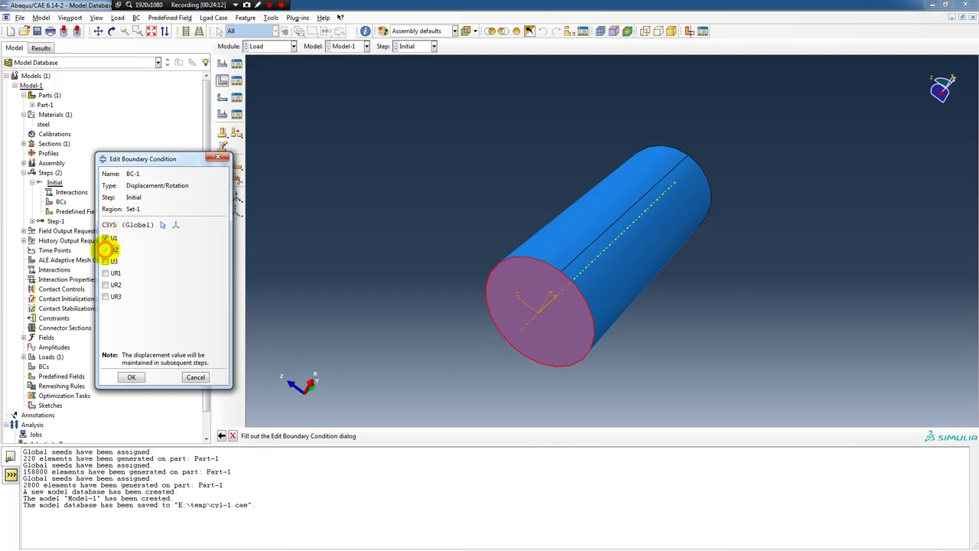
click(107, 261)
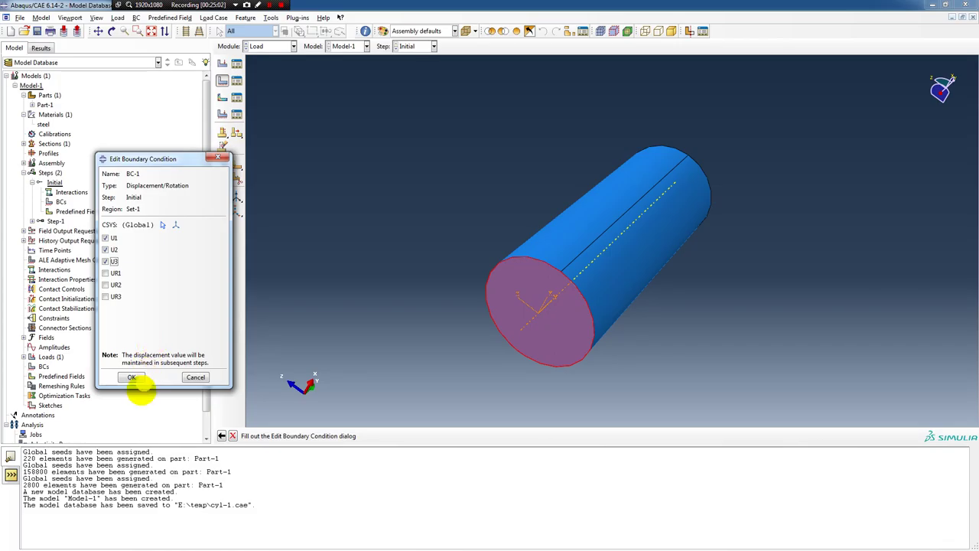
click(131, 377)
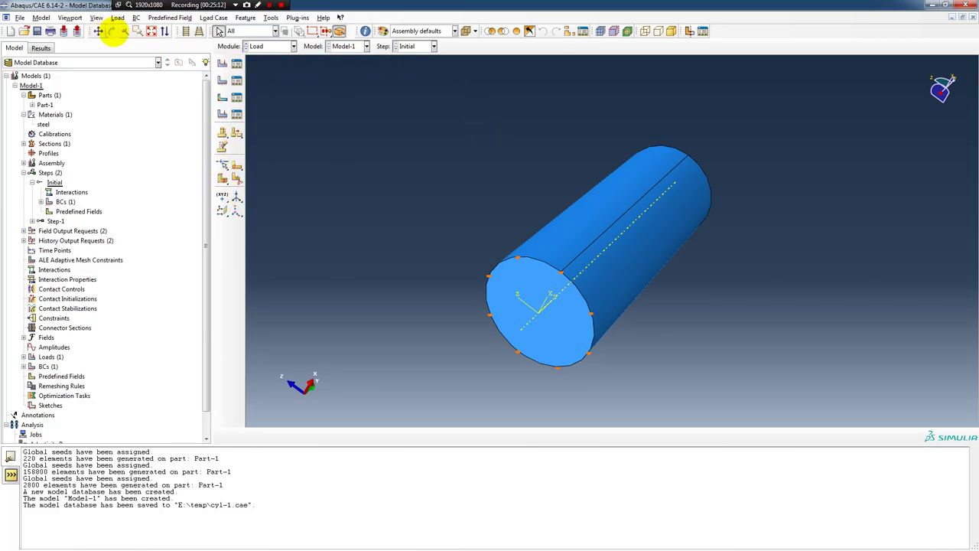
click(111, 31)
drag(667, 130, 502, 153)
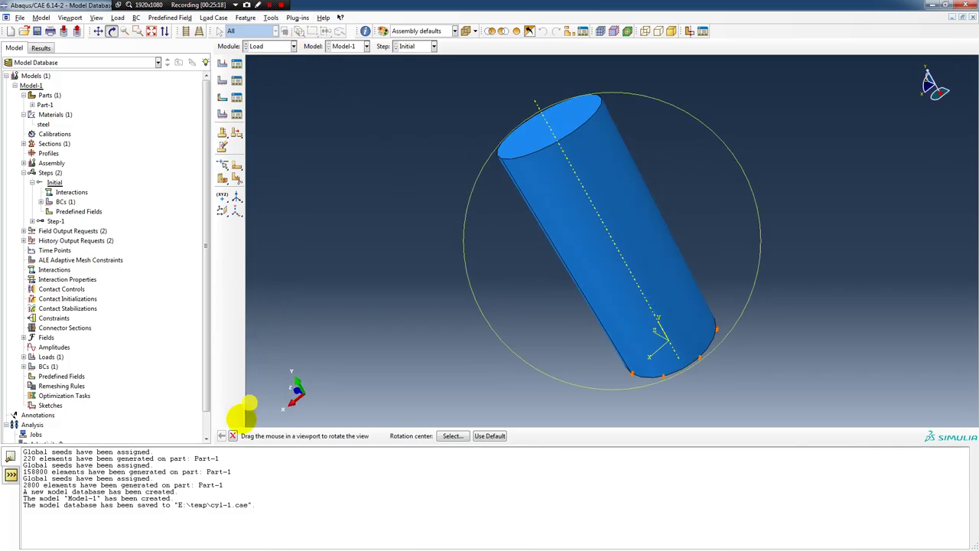
click(232, 435)
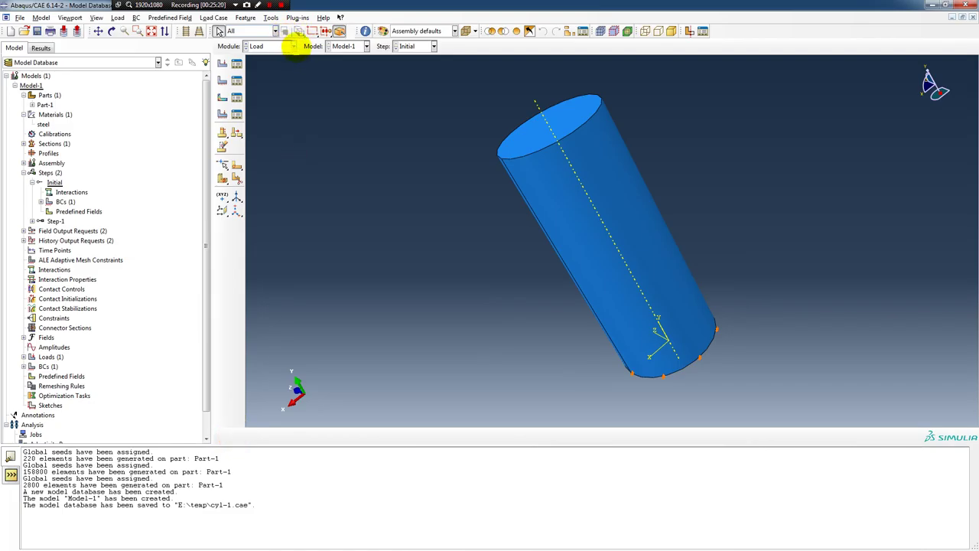
click(294, 46)
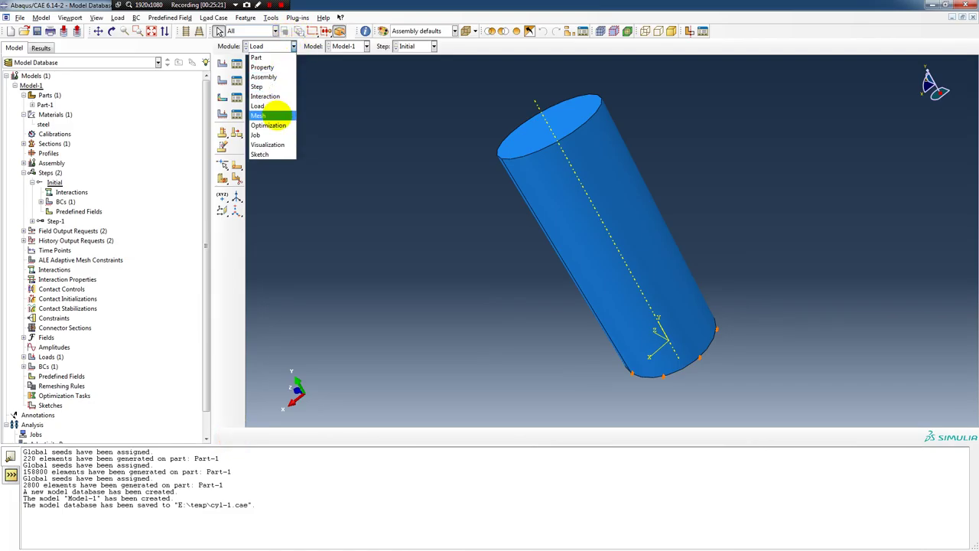
click(276, 116)
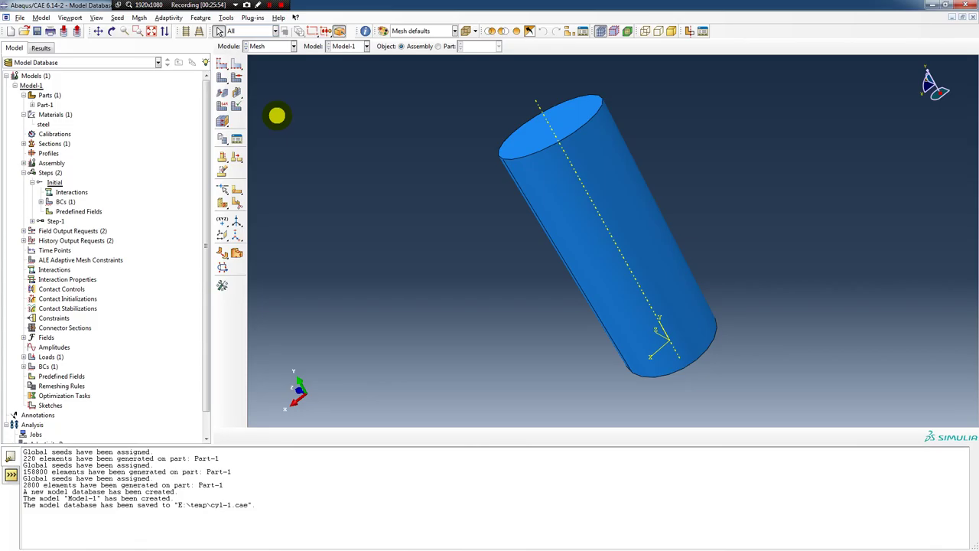
click(537, 164)
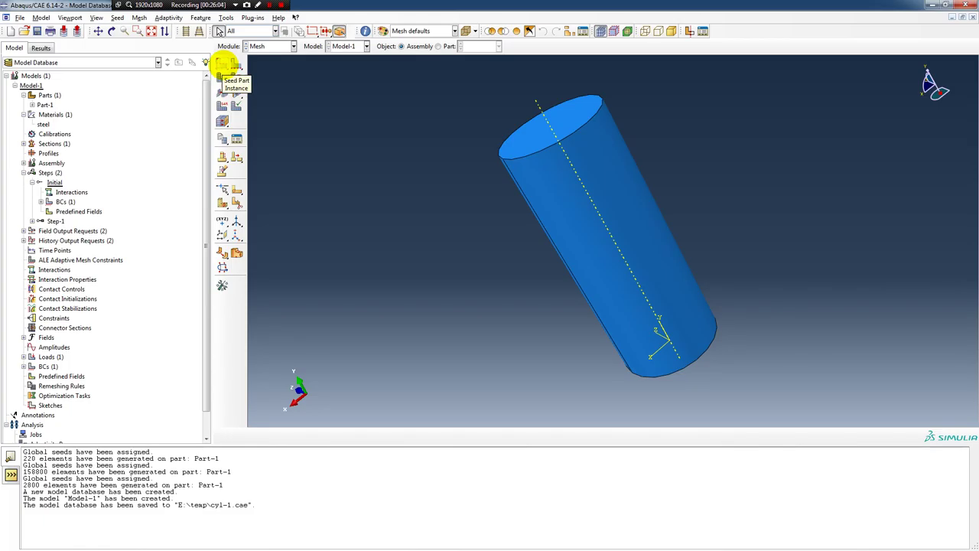
click(222, 64)
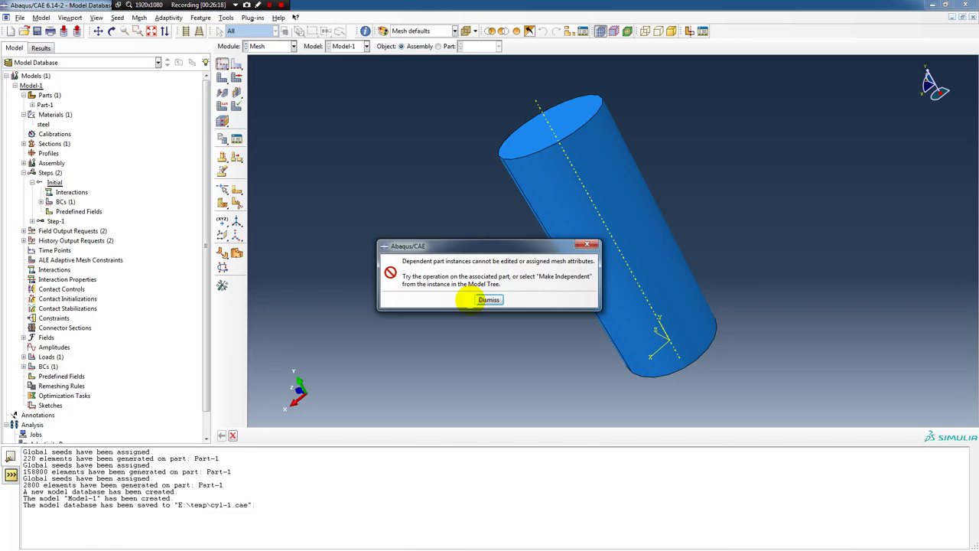
click(486, 299)
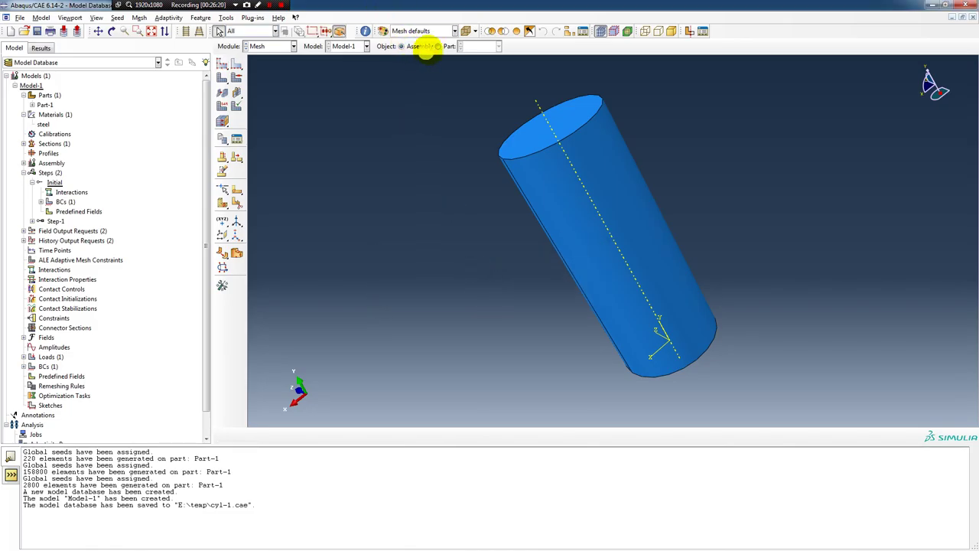
Seed Part-1 with global size 2 and mesh the whole part into 2800 elements.
click(438, 47)
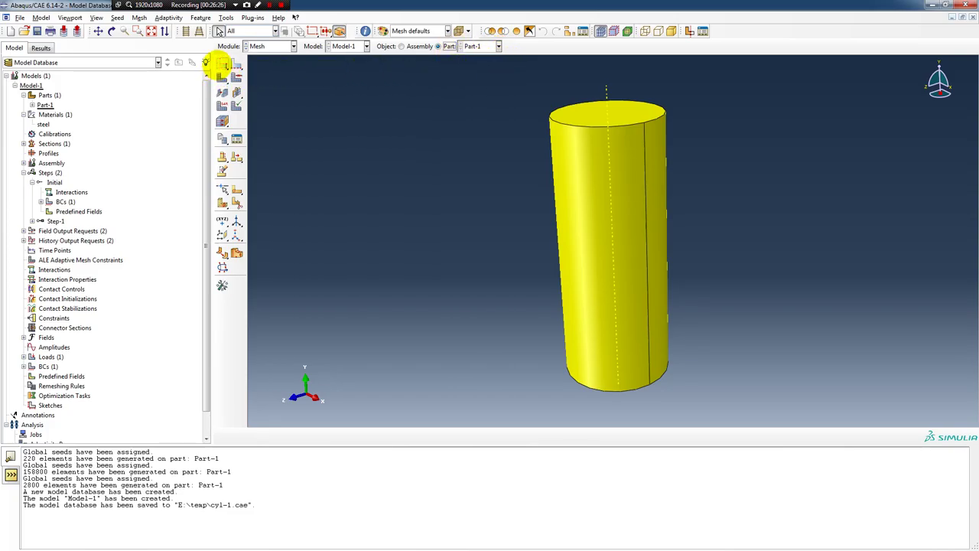
click(221, 64)
drag(125, 87, 403, 145)
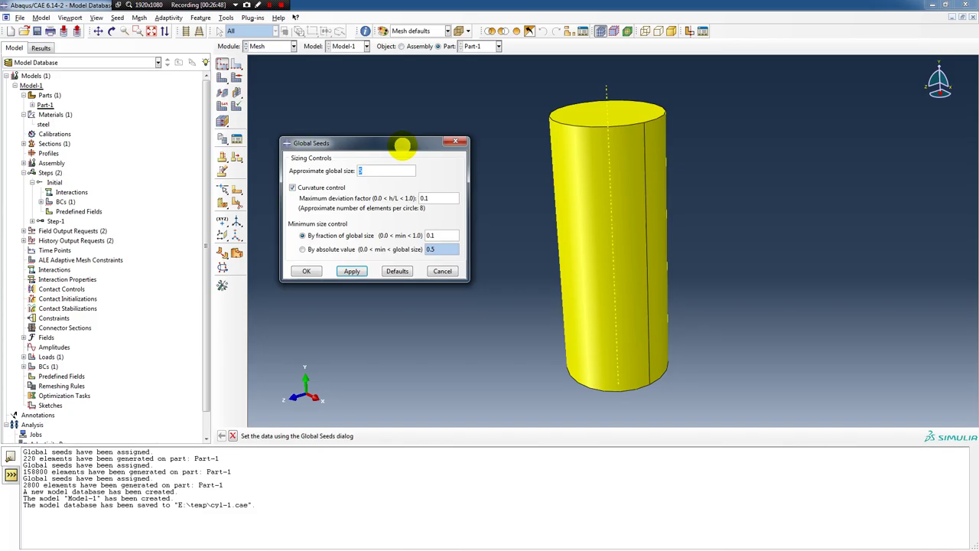
text(2)
click(351, 270)
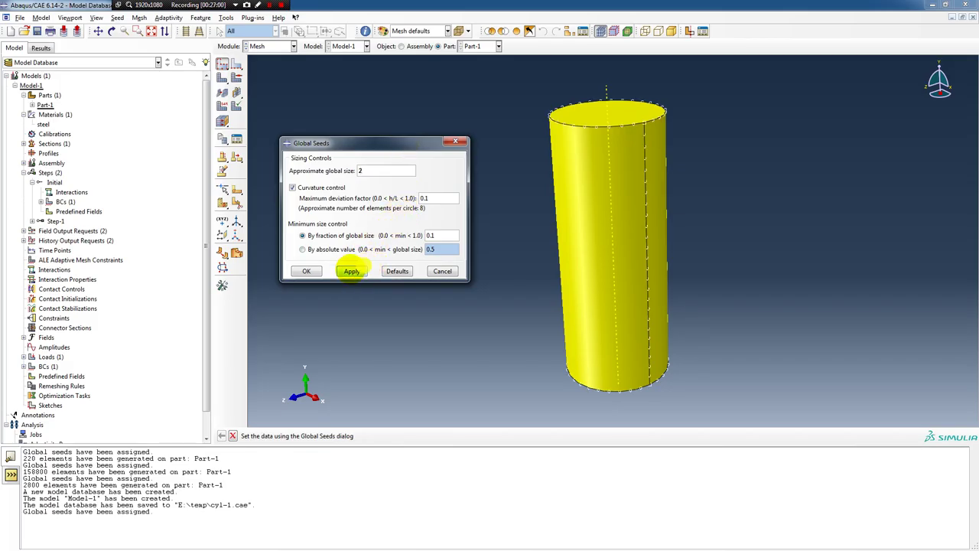
click(306, 271)
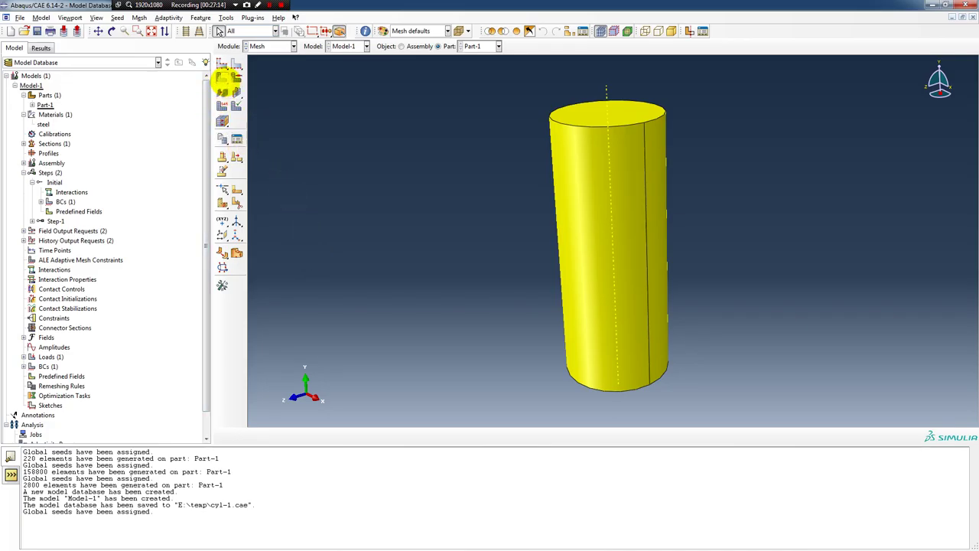
click(221, 77)
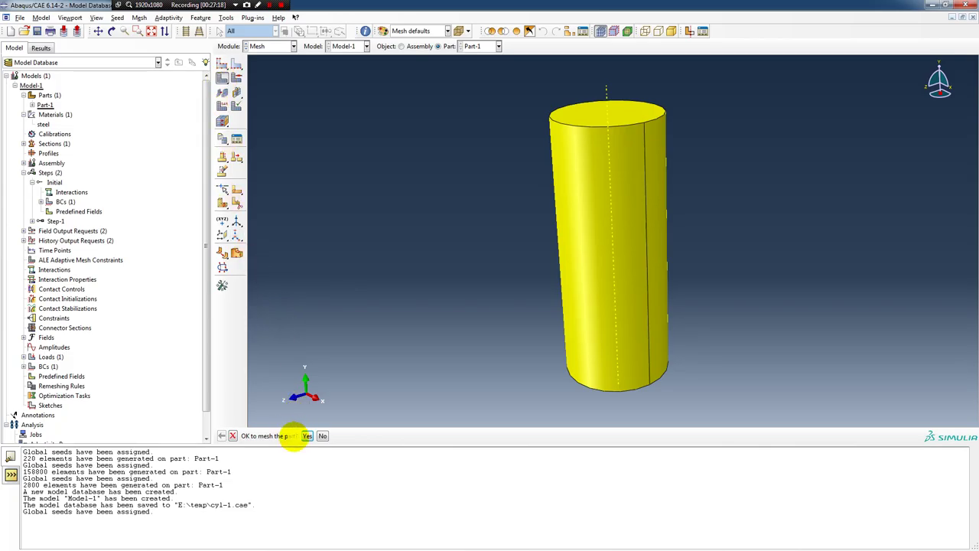
click(306, 435)
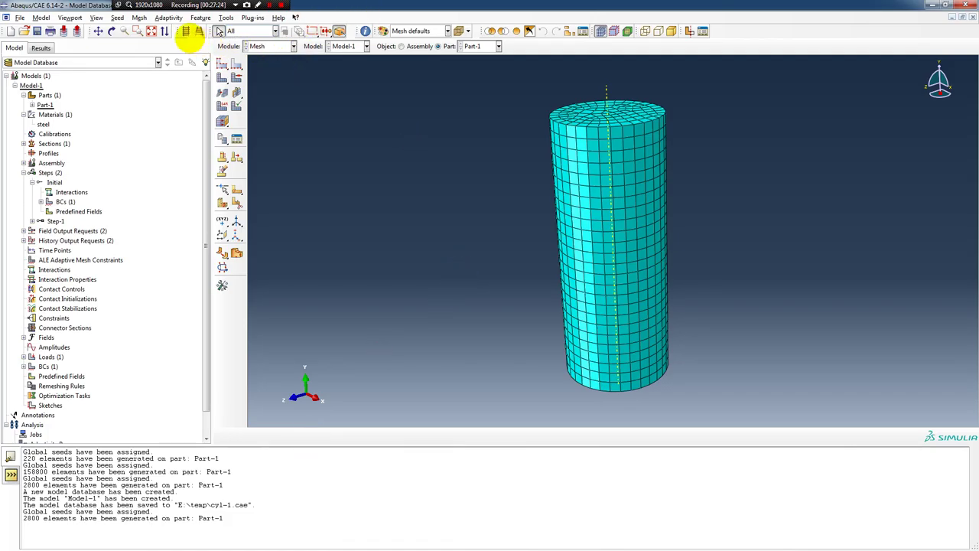
Rotate the 2800-element meshed cylinder to inspect its top and end faces, then stop rotating.
click(111, 30)
drag(647, 137, 581, 156)
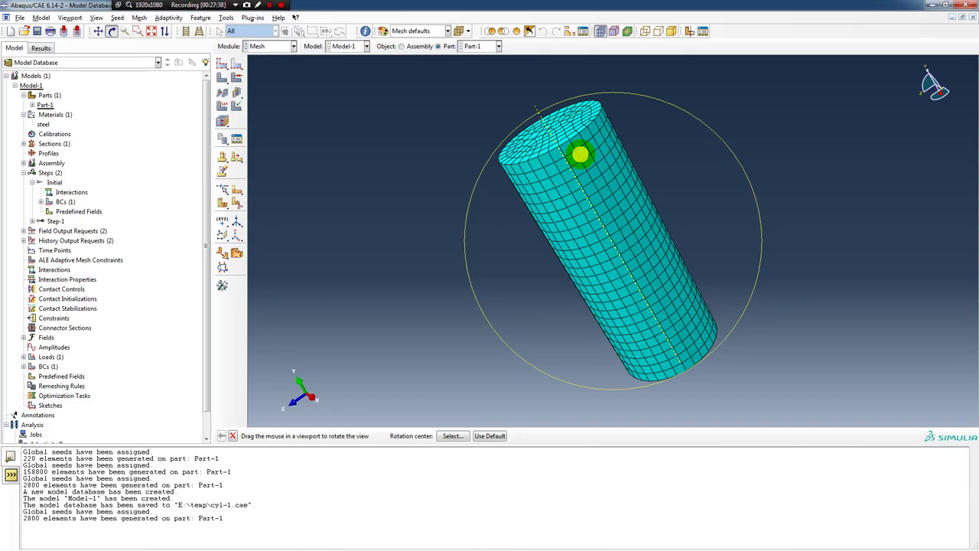
drag(563, 143, 562, 222)
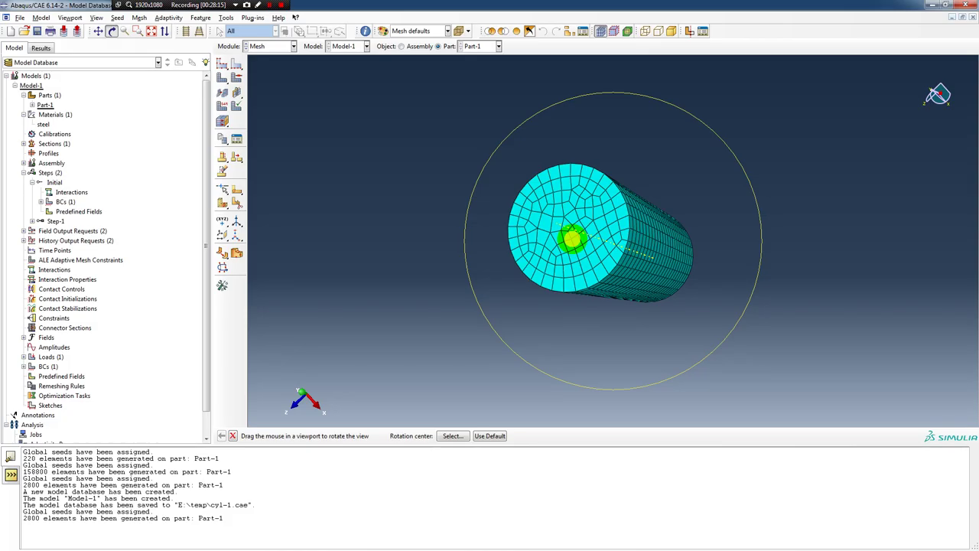
drag(573, 245, 638, 294)
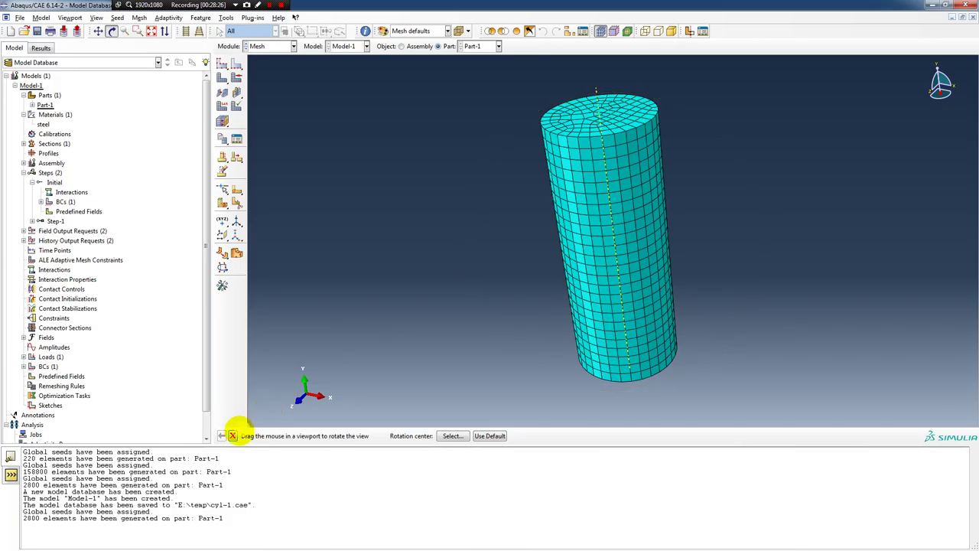
click(233, 435)
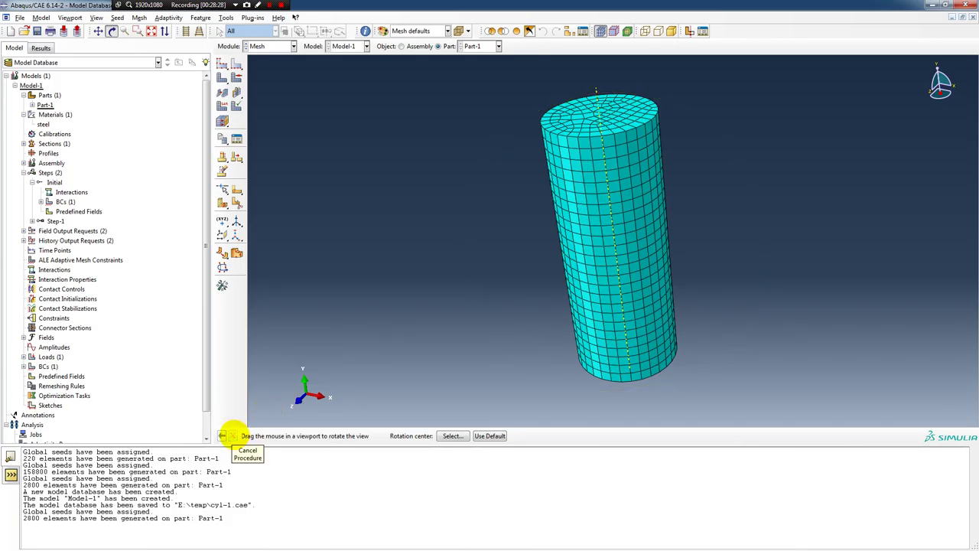
click(232, 435)
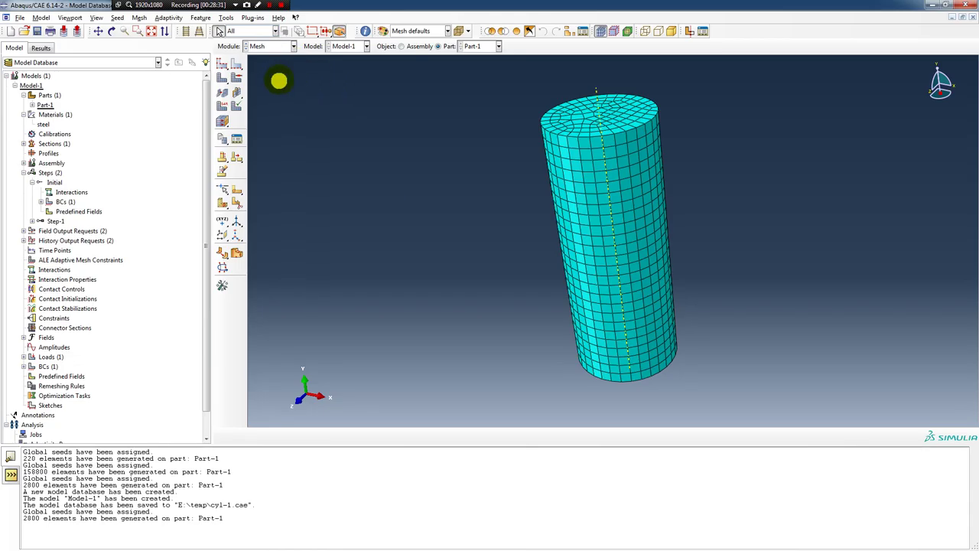
Switch to the Optimization module, which shows the unmeshed blue assembly cylinder.
click(293, 46)
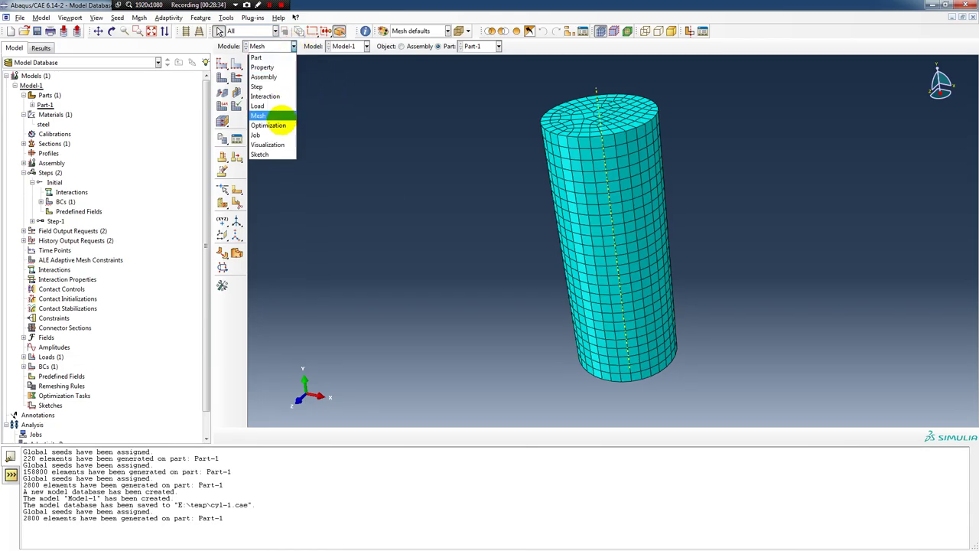
click(277, 124)
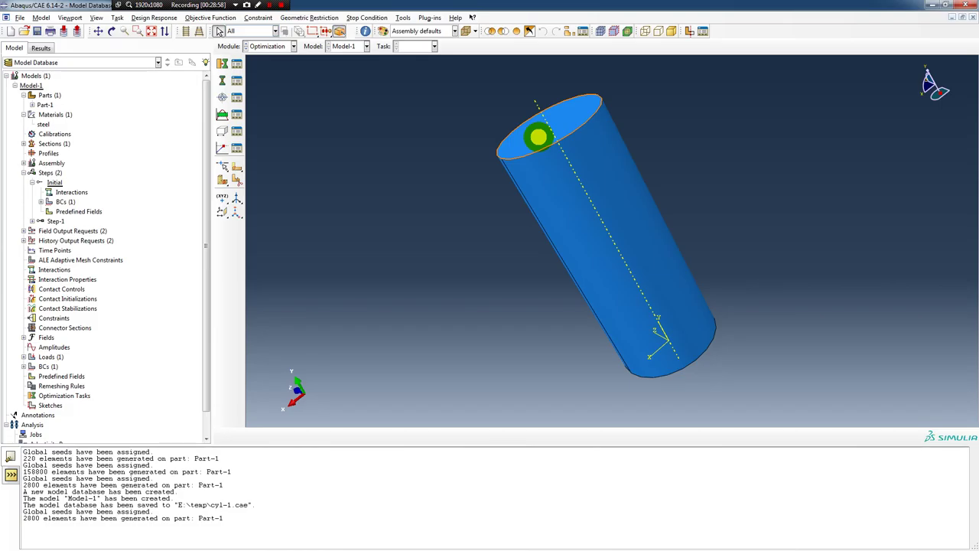
click(538, 136)
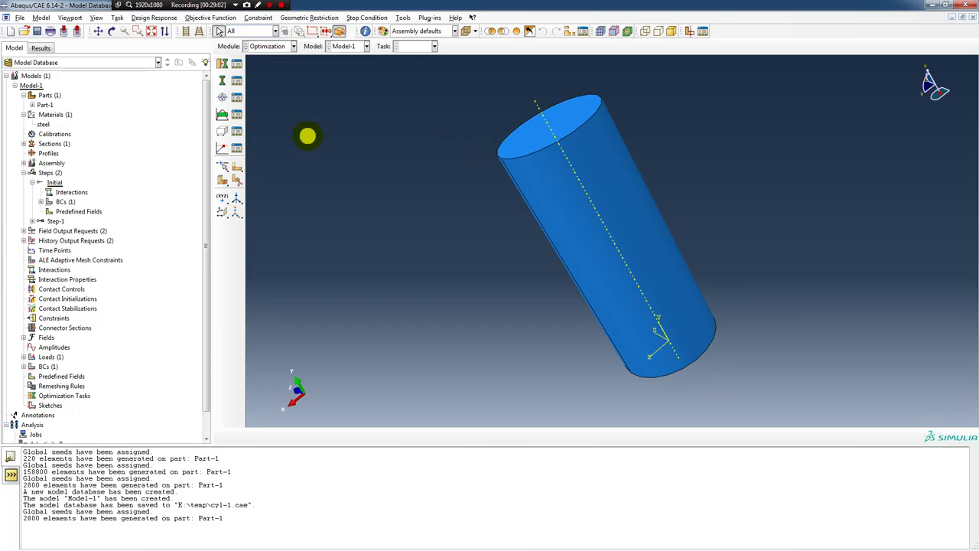
click(293, 47)
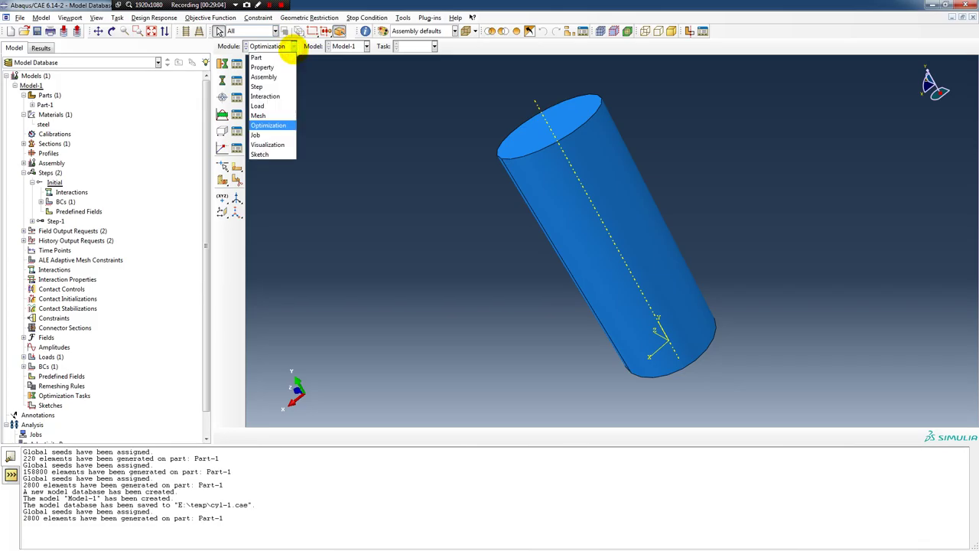
Switch to the Job module and start a new Model-1 job named cylinder-1.
click(272, 134)
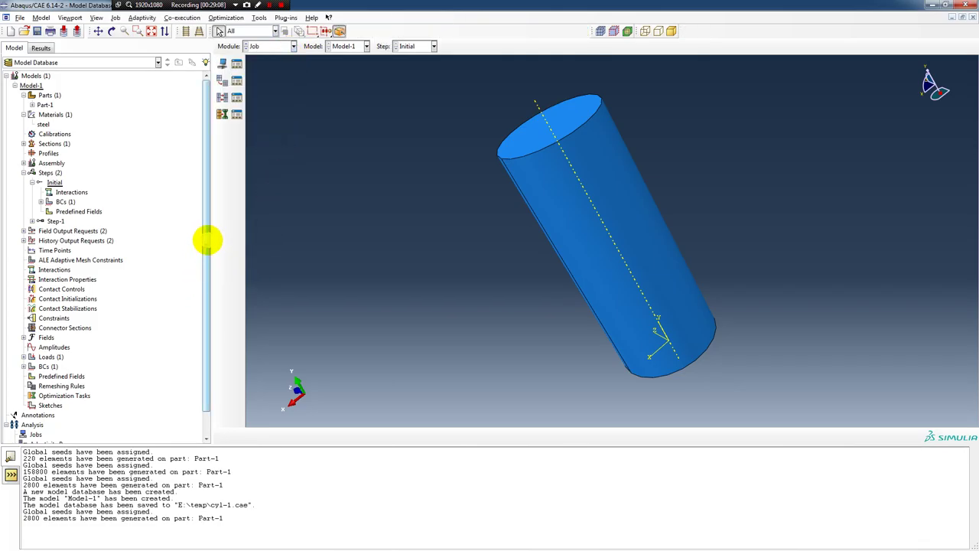
drag(203, 236, 207, 299)
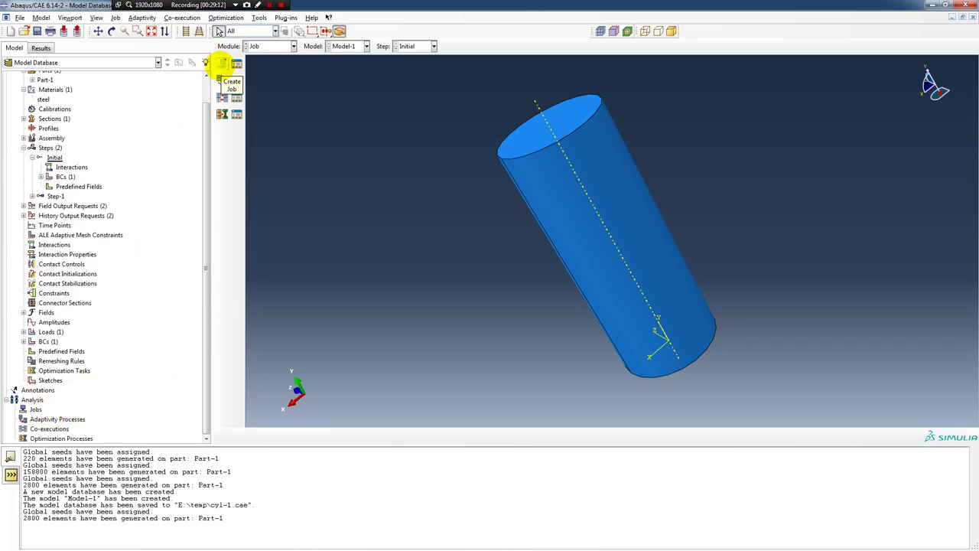
click(222, 64)
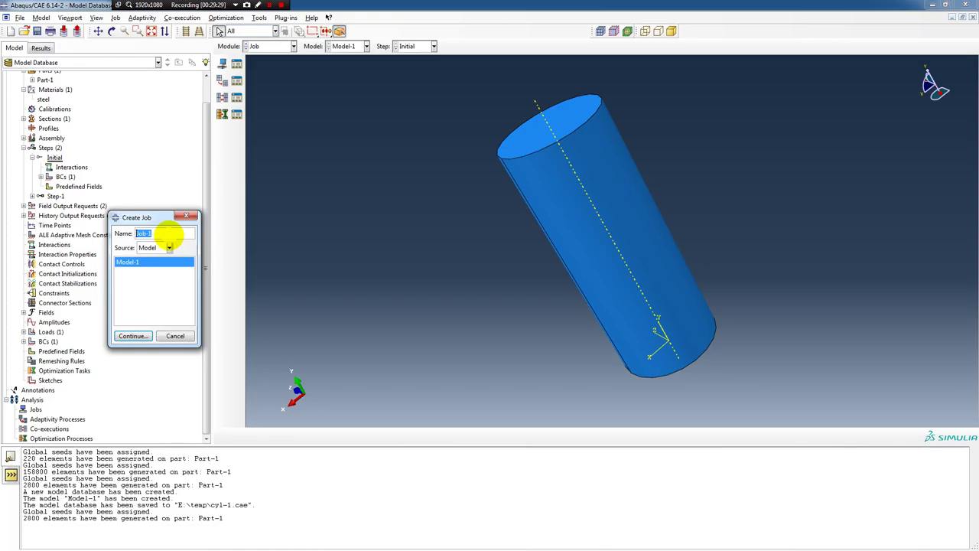
text(cylinder-1)
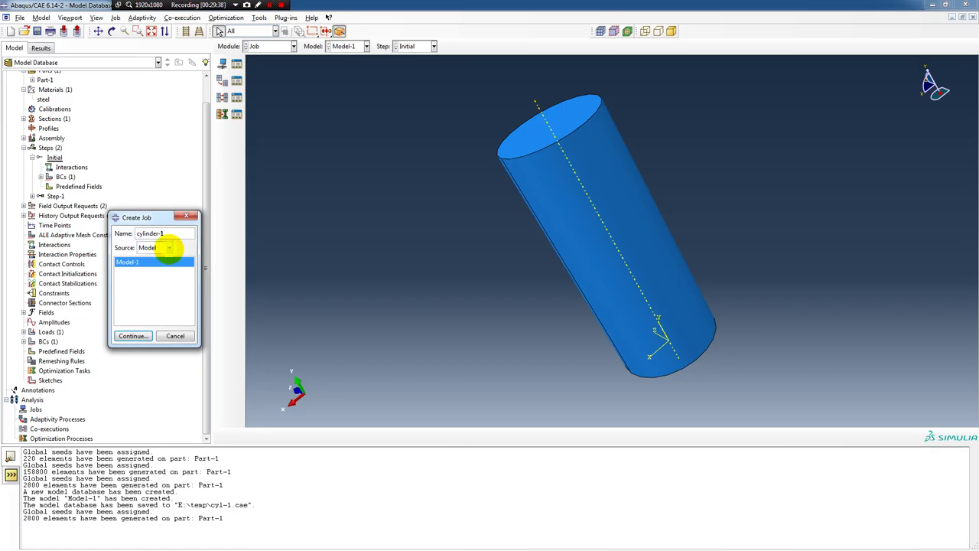
Review the cylinder-1 job's General, Memory and Parallelization settings and enable multiple processors.
click(132, 336)
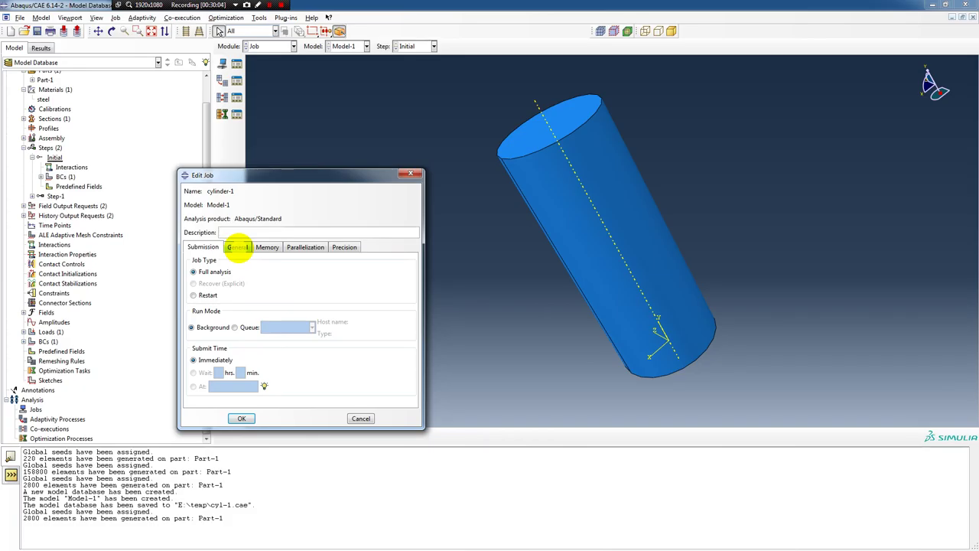
click(238, 247)
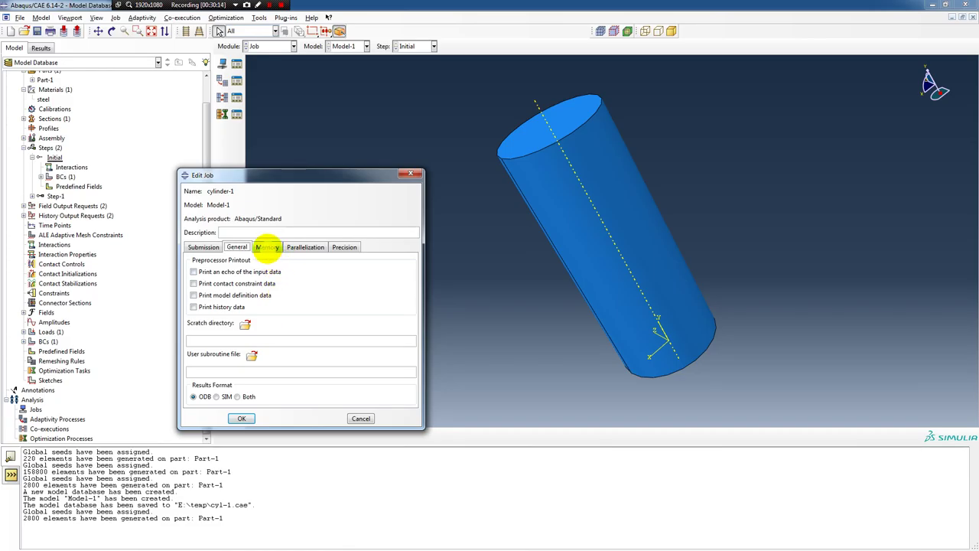
click(268, 247)
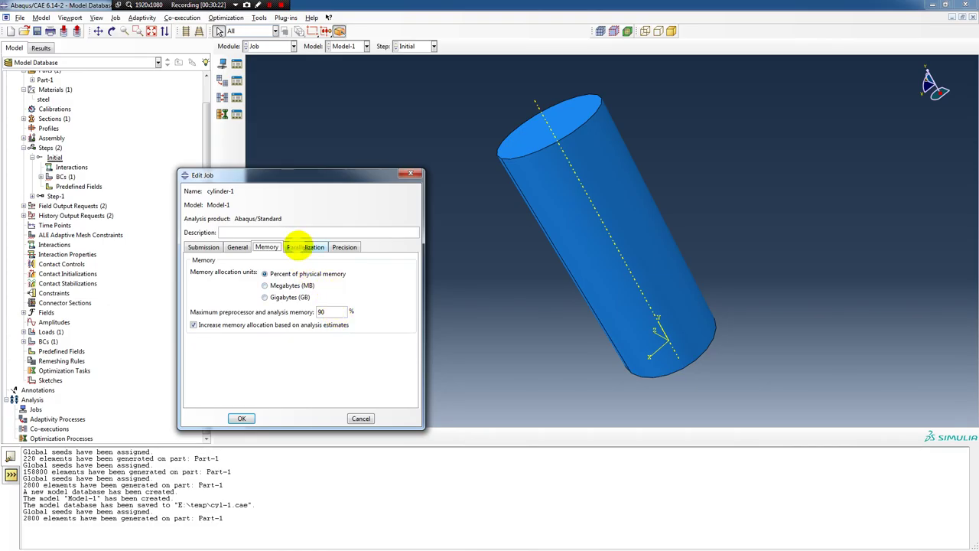
click(304, 247)
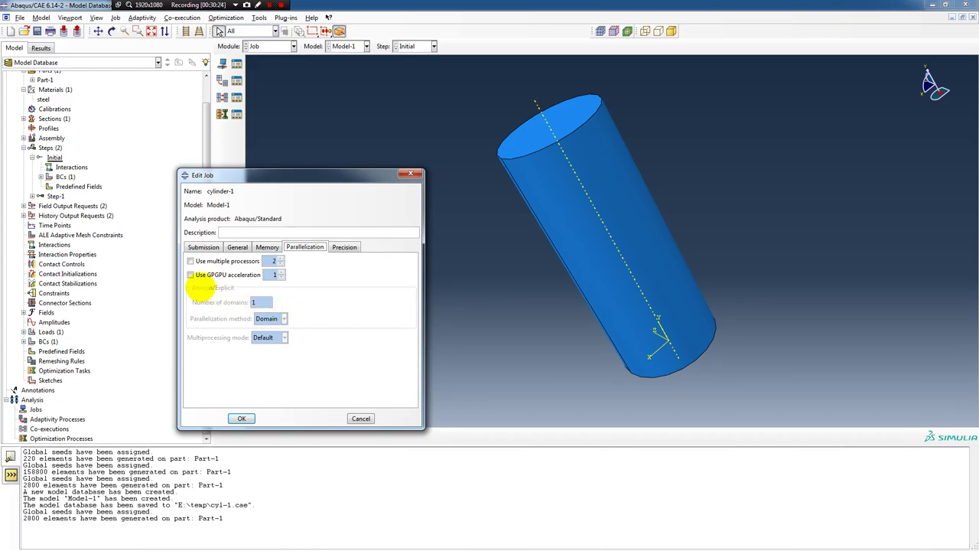
click(190, 261)
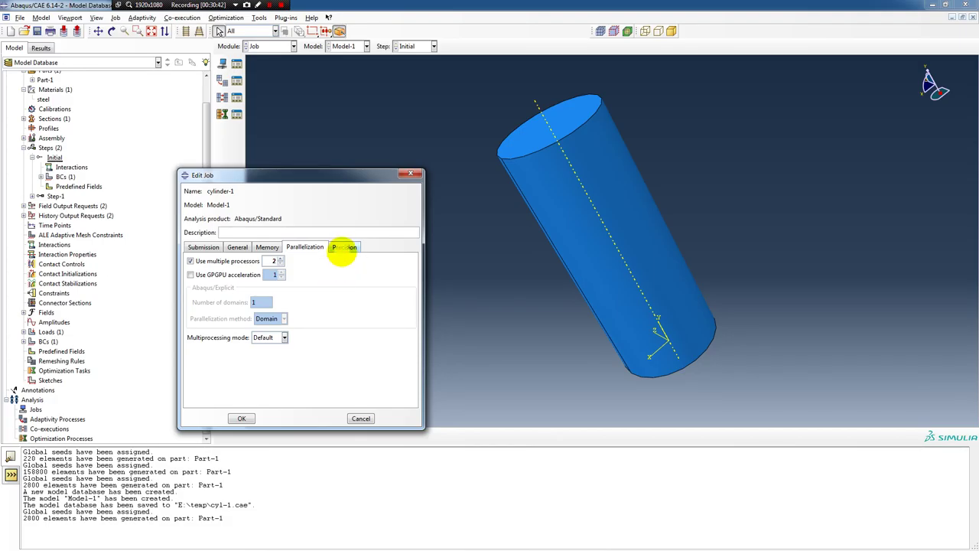
Set the job's nodal output precision to Full and create the job.
click(344, 247)
click(283, 276)
click(274, 293)
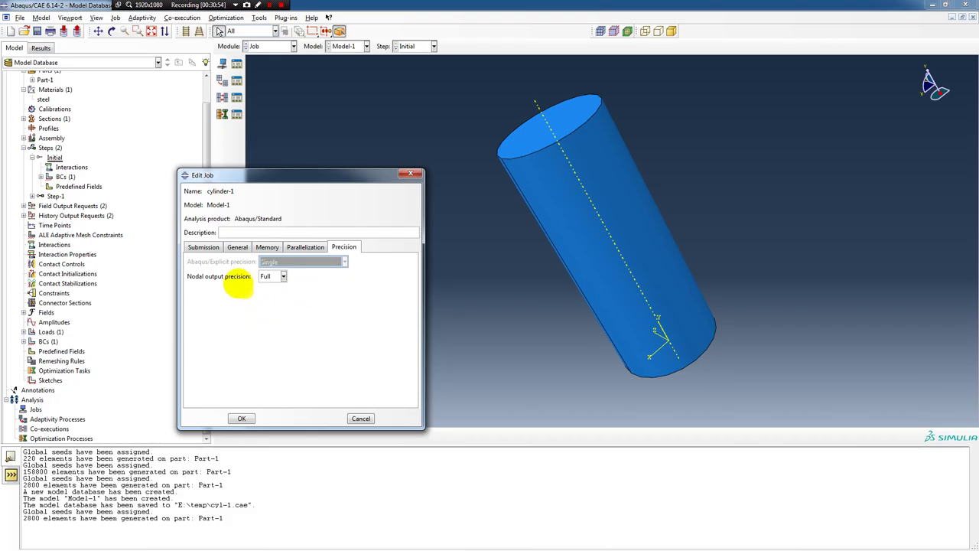
click(241, 418)
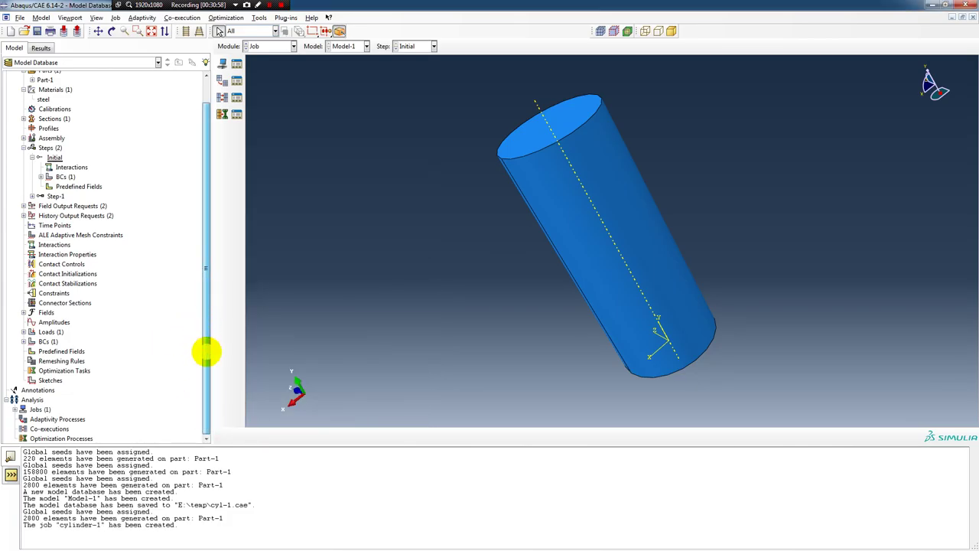
Submit the cylinder-1 job for analysis from the Jobs list.
click(15, 409)
drag(206, 275, 201, 317)
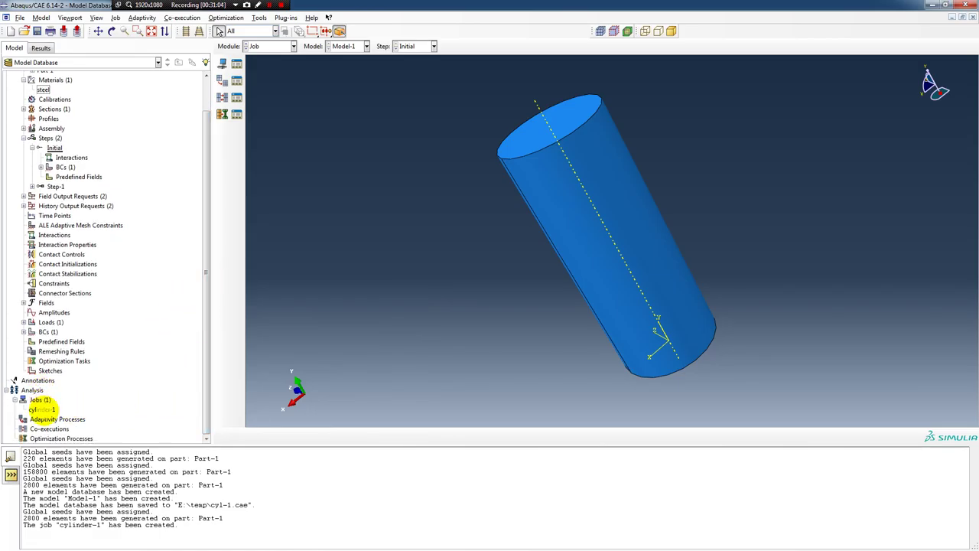
right_click(44, 410)
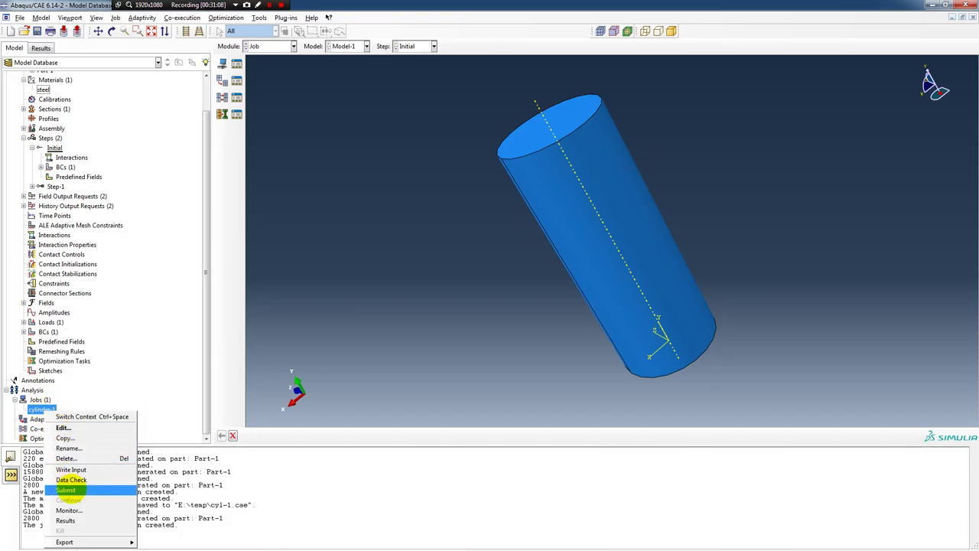
click(67, 490)
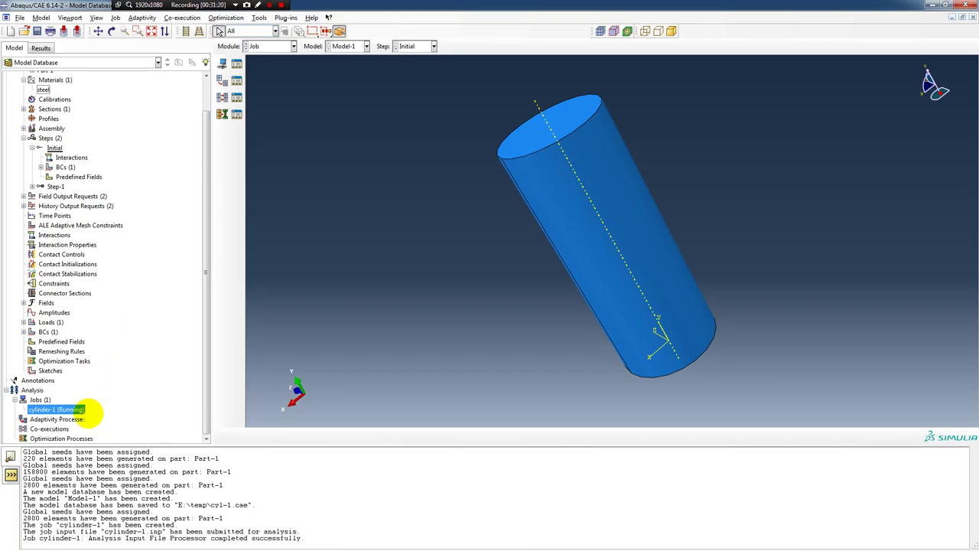
Monitor cylinder-1 until Abaqus/Standard completes Step-1, then dismiss the monitor.
right_click(67, 407)
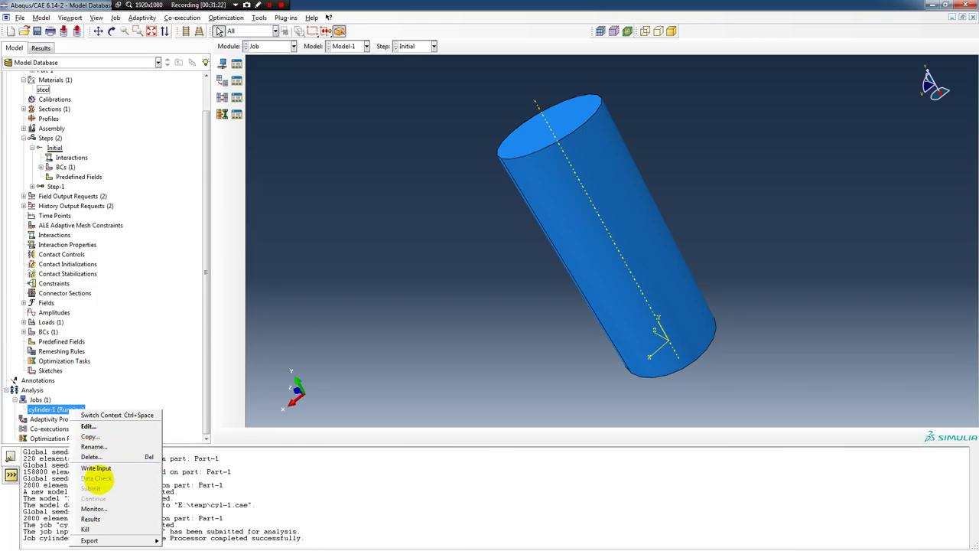
click(95, 508)
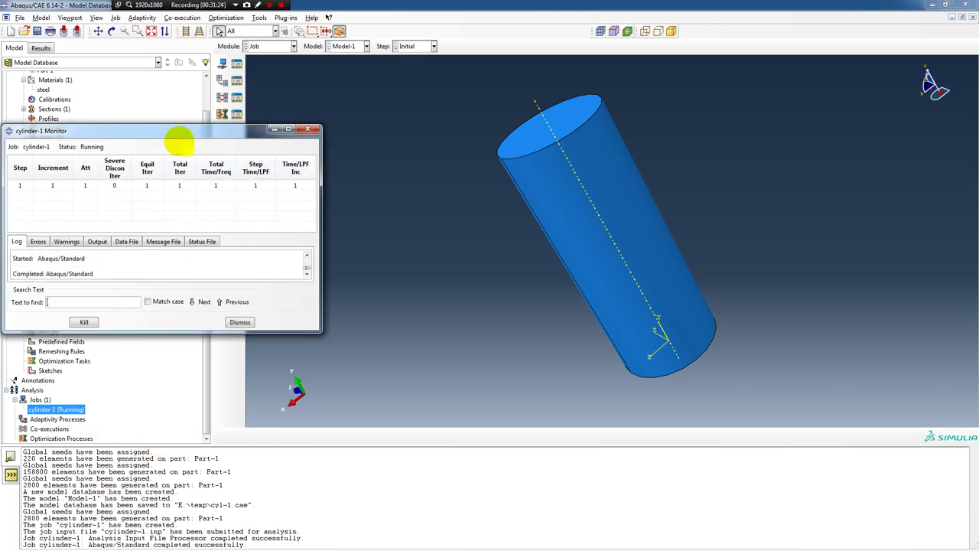
drag(158, 133, 276, 126)
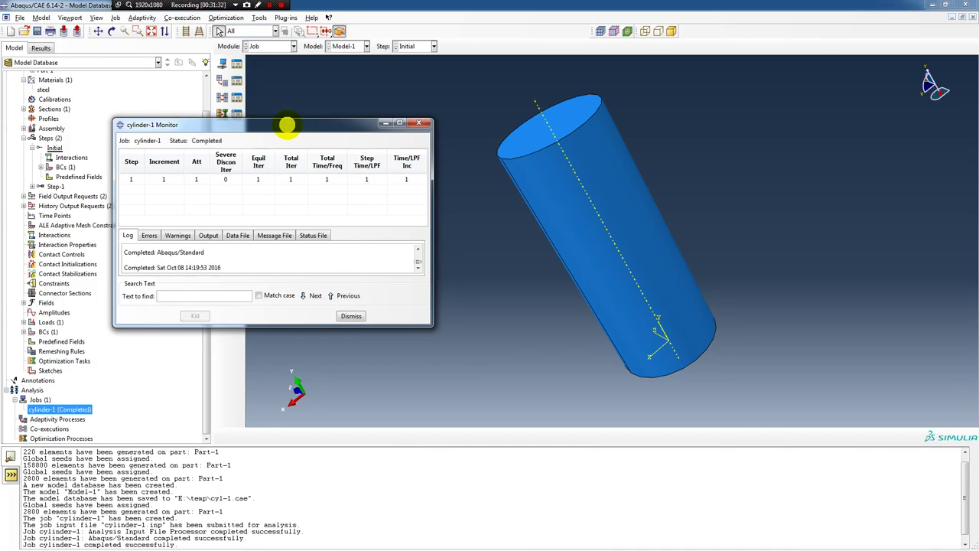
click(351, 315)
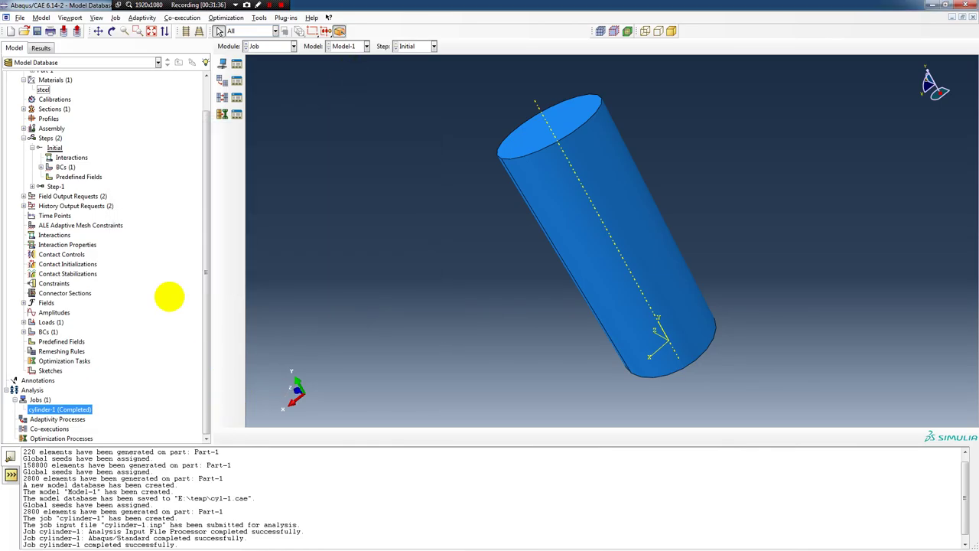
right_click(82, 409)
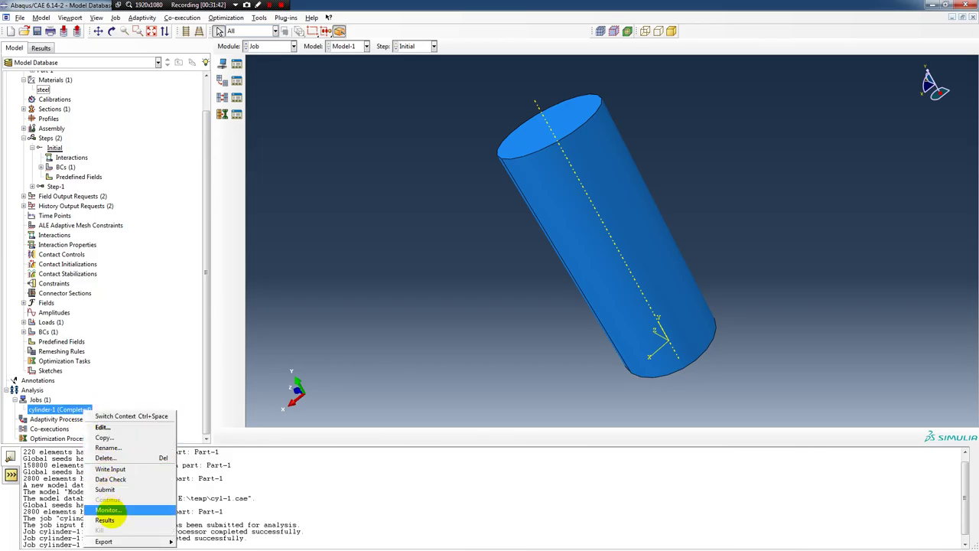
Open cylinder-1 results, plot Mises contours on the deformed shape, and rotate the model.
click(105, 520)
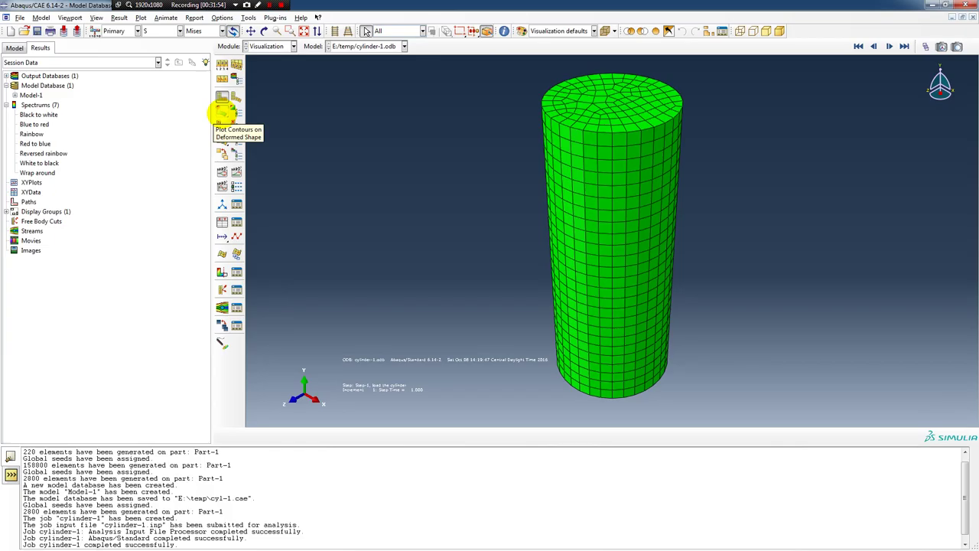
click(222, 112)
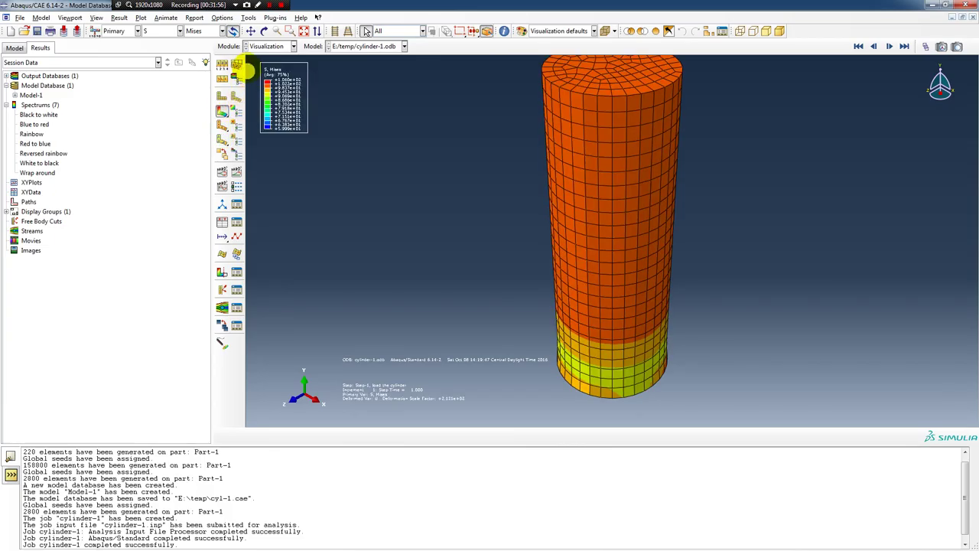
click(264, 30)
drag(690, 328, 632, 240)
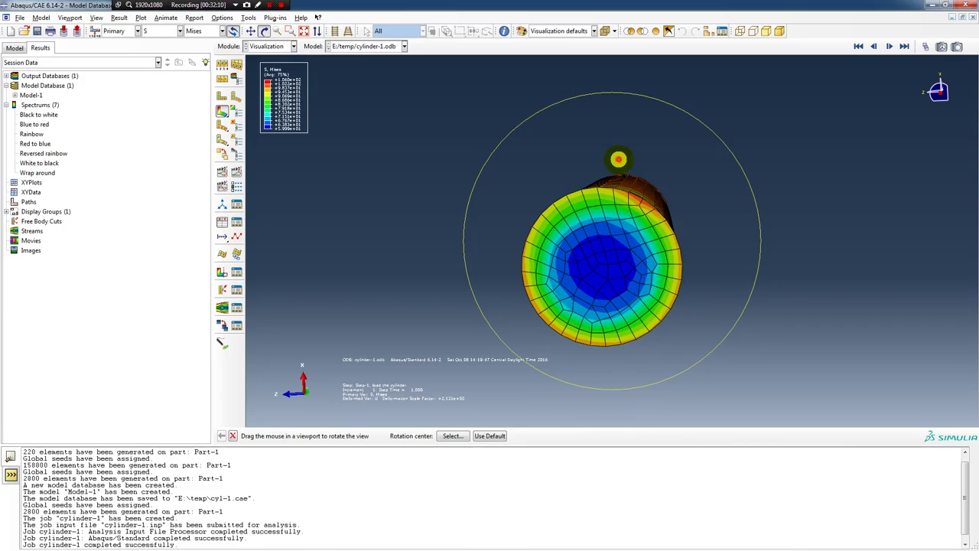
drag(618, 159, 596, 236)
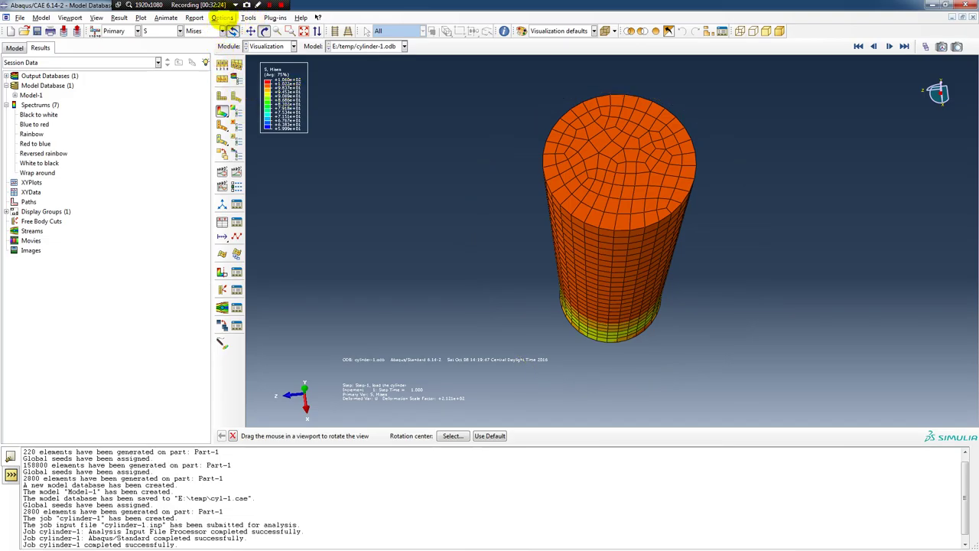
click(222, 18)
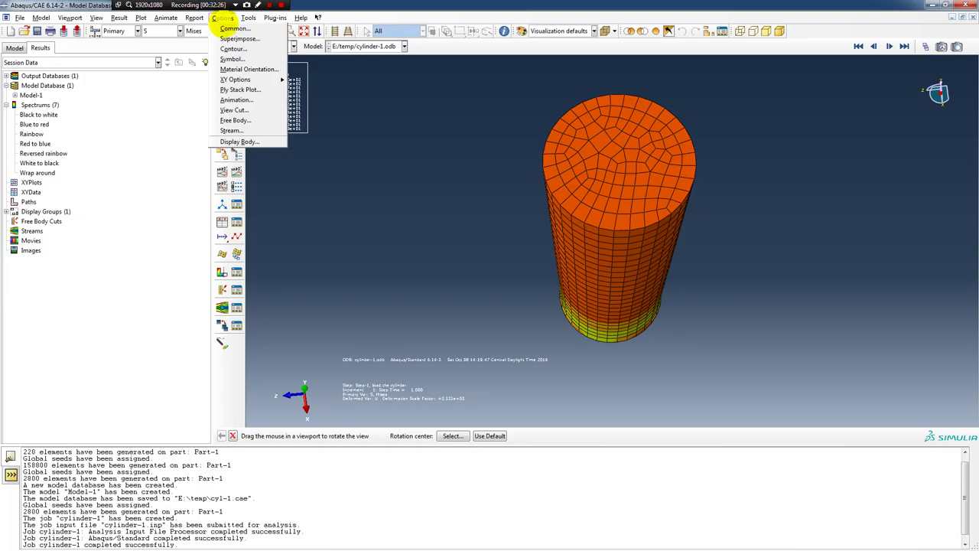
Set Common Plot Options Visible Edges to Feature edges, review the other tabs, and accept.
click(233, 28)
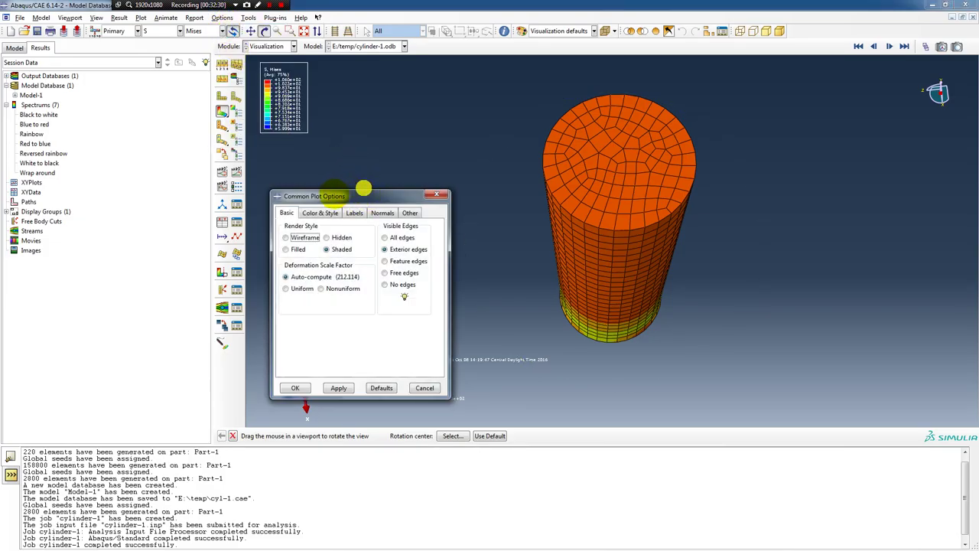
drag(329, 198, 262, 170)
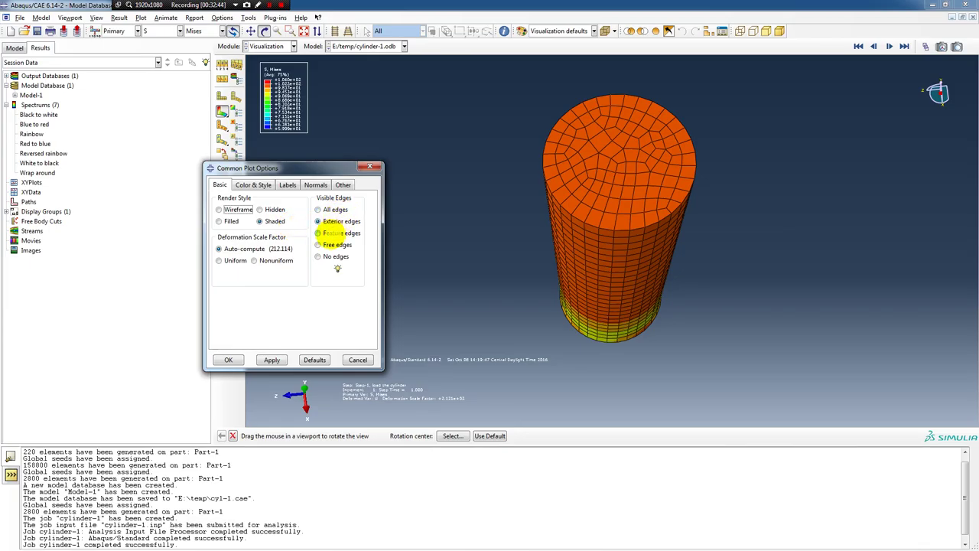
click(318, 232)
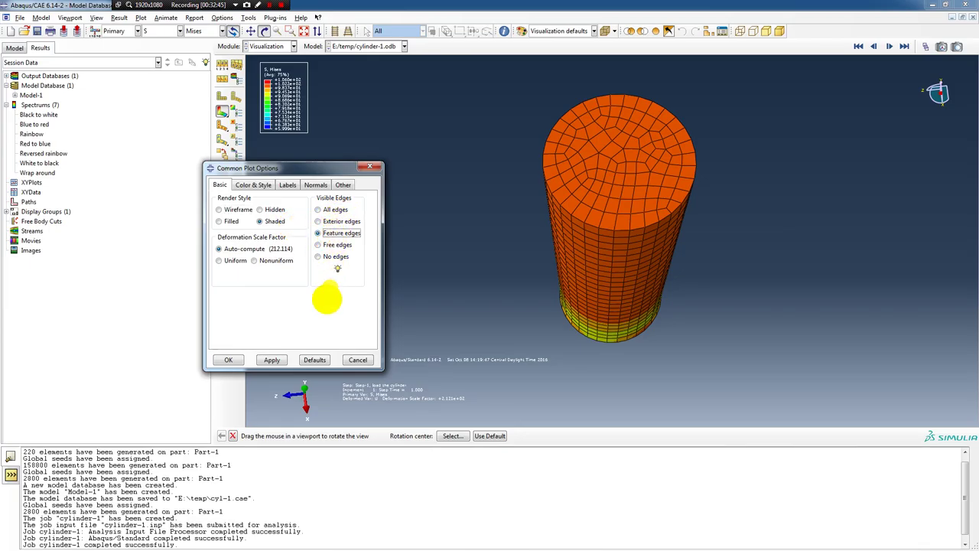
click(271, 360)
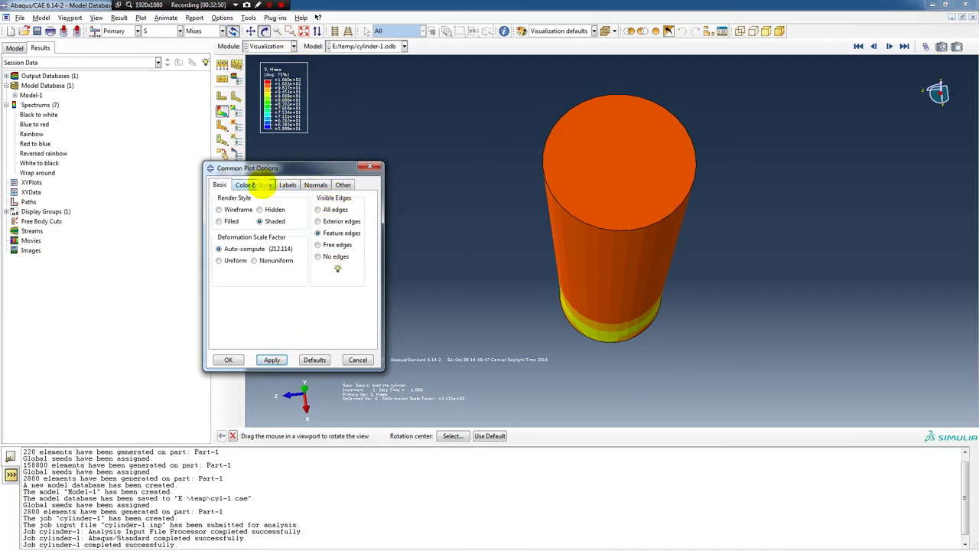
click(260, 185)
click(285, 184)
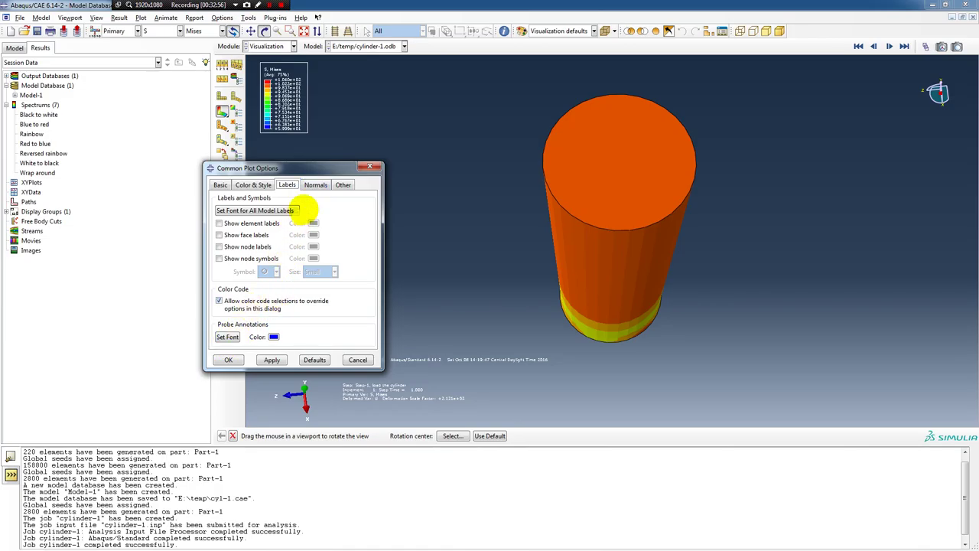
click(318, 185)
click(342, 184)
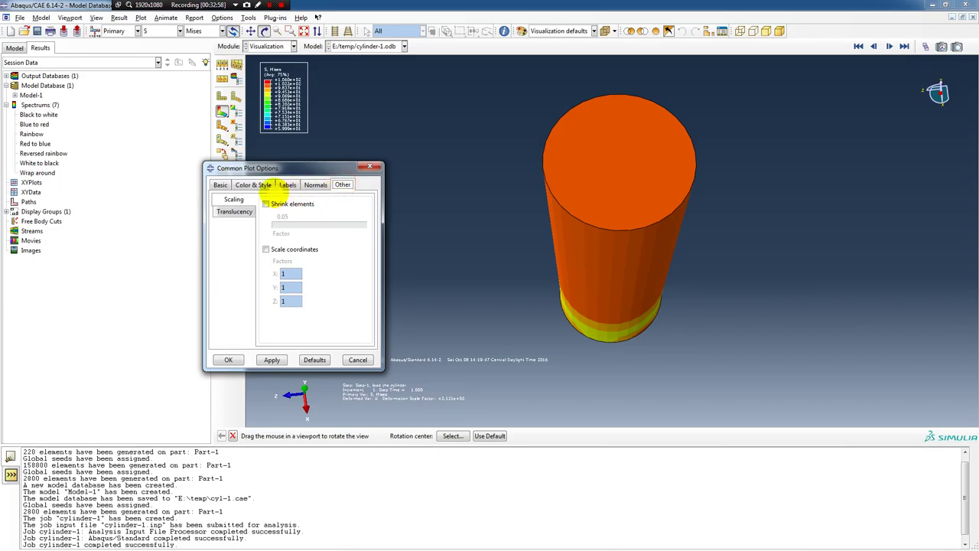
click(264, 186)
click(220, 185)
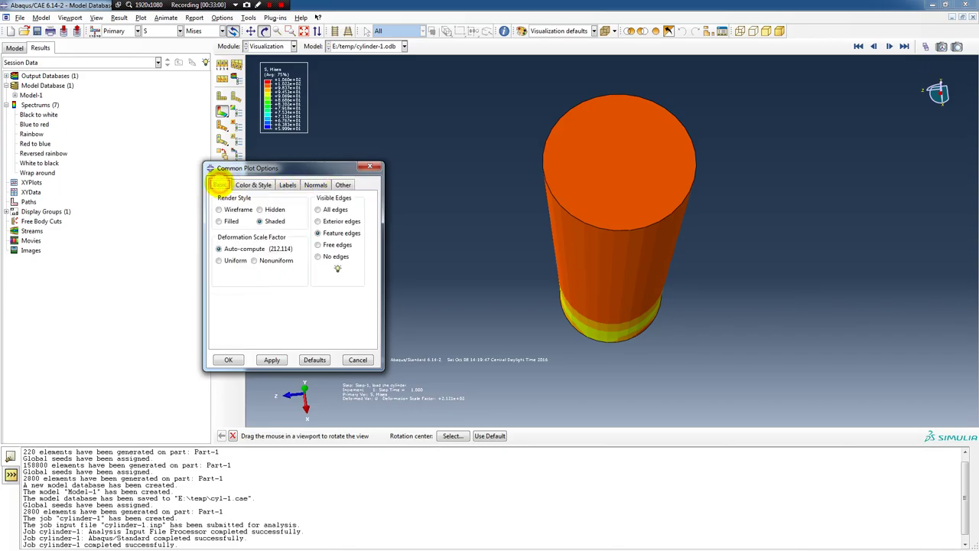
click(228, 359)
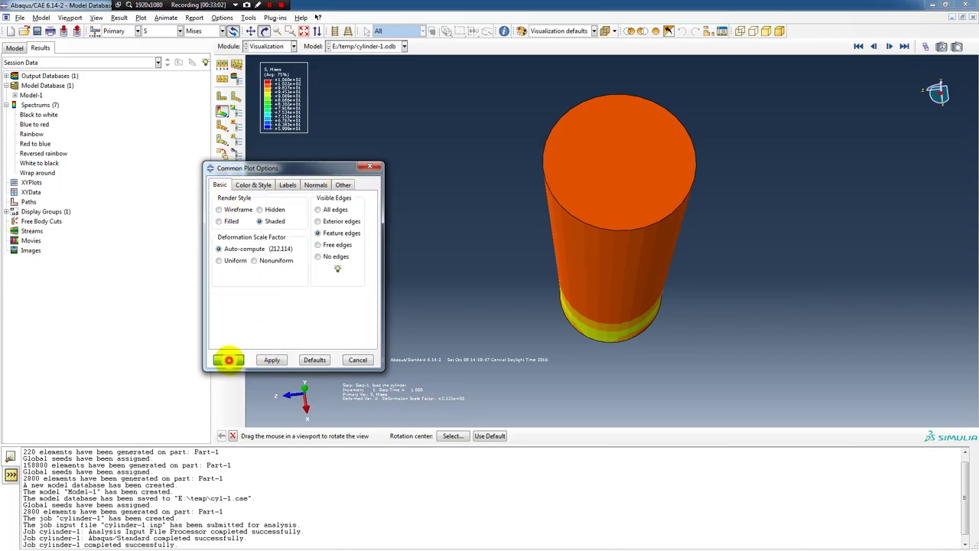
Fix the Mises contour limit minimum at 0, leaving the maximum auto-computed.
click(222, 17)
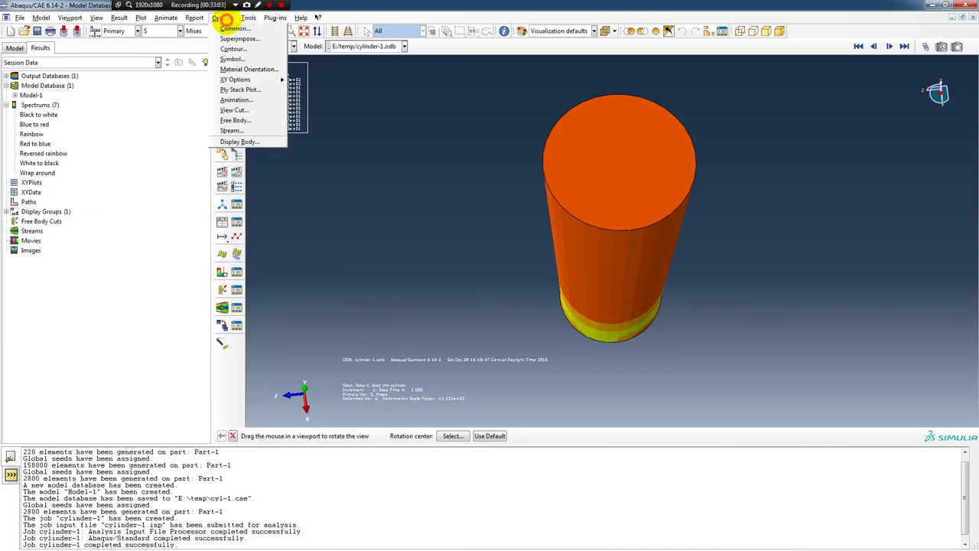
click(233, 49)
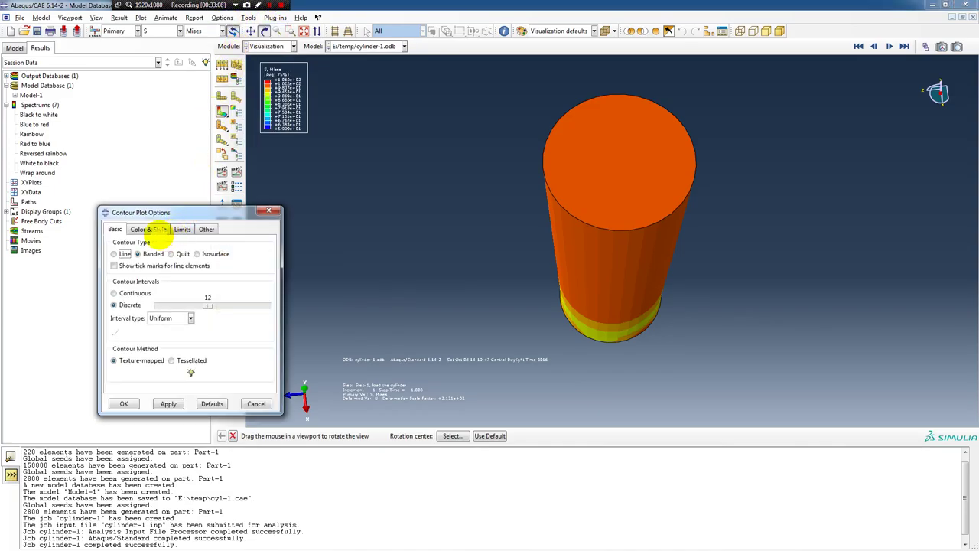
click(184, 229)
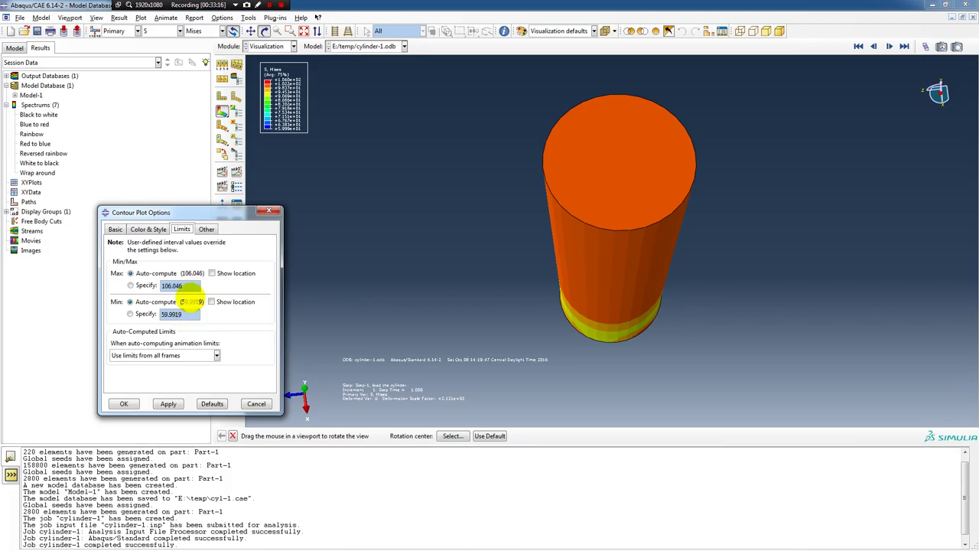
click(130, 313)
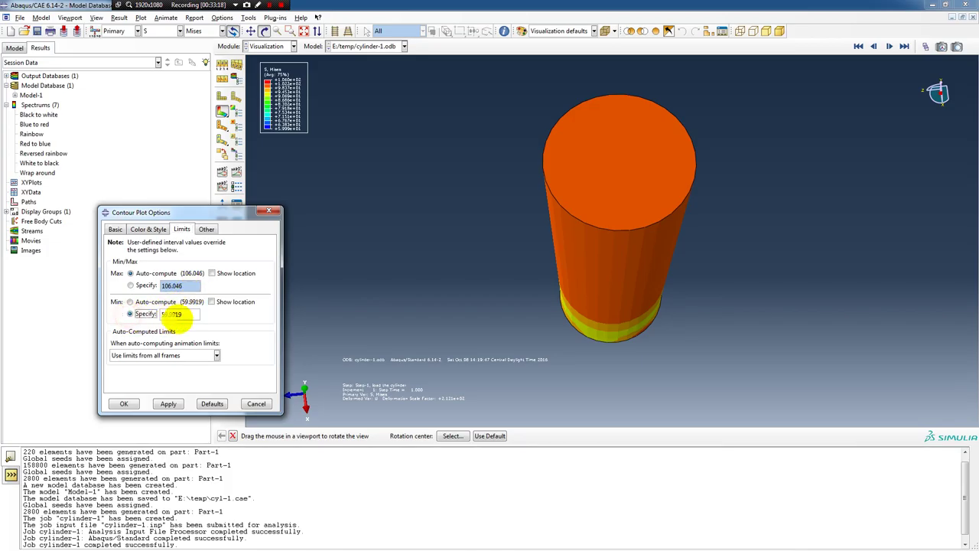
click(187, 315)
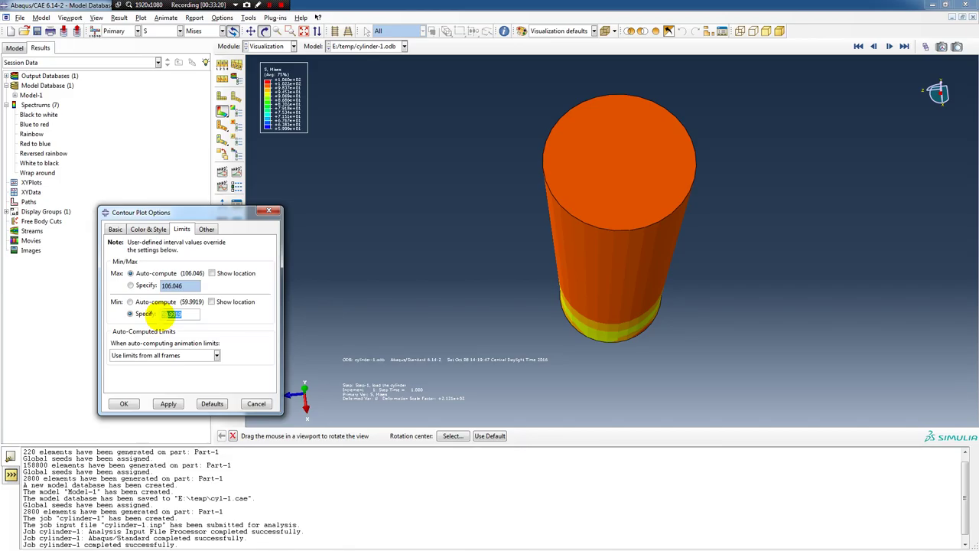
text(0)
click(170, 404)
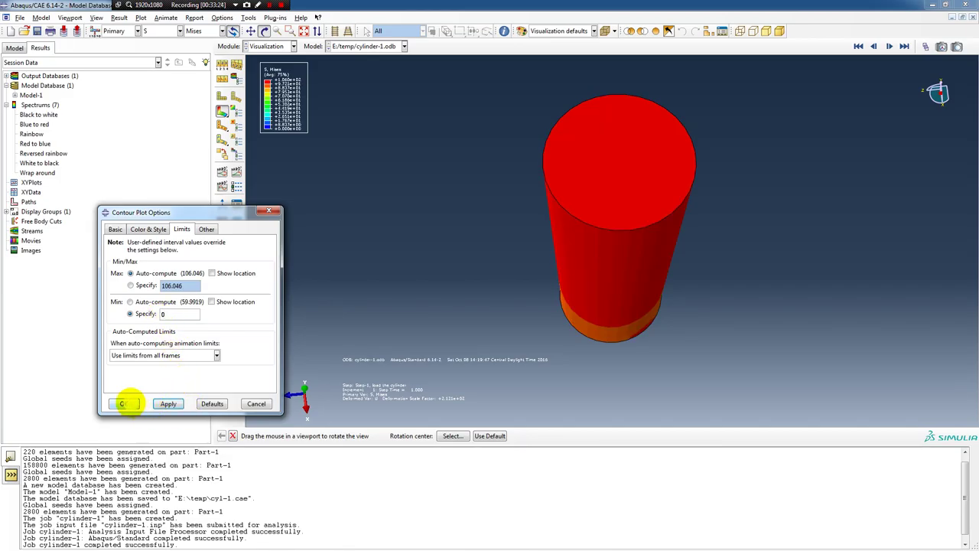
click(122, 403)
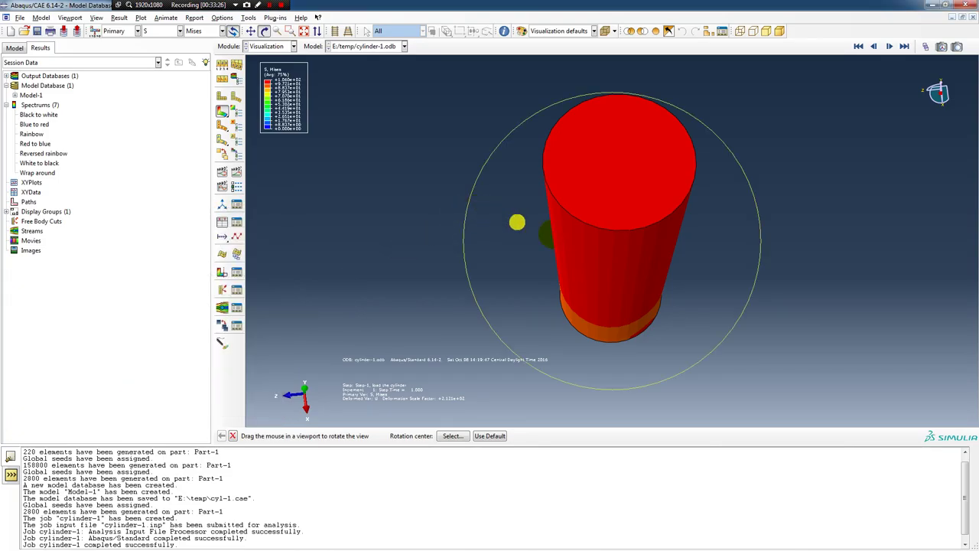
Rotate the contoured cylinder to a tilted side-on view showing the orange base band.
drag(581, 243, 569, 185)
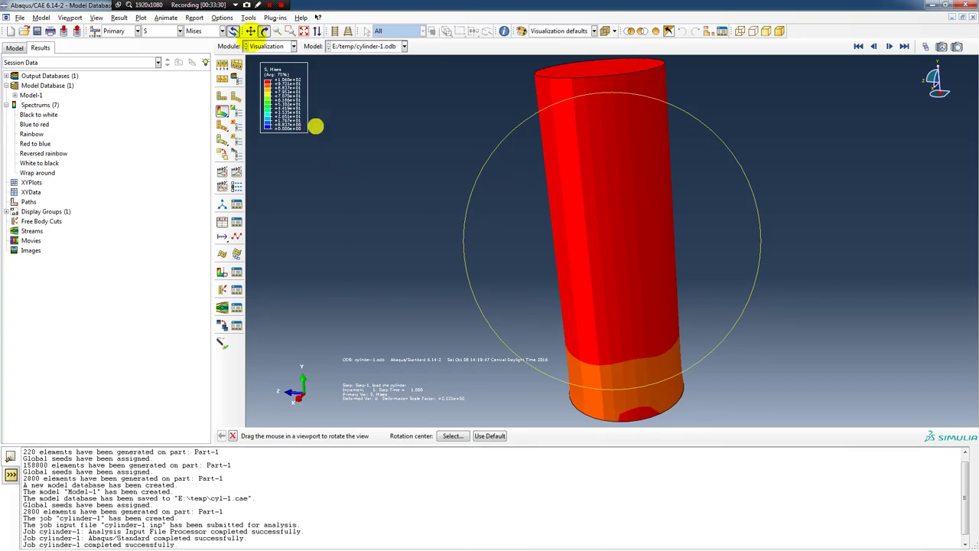
click(222, 17)
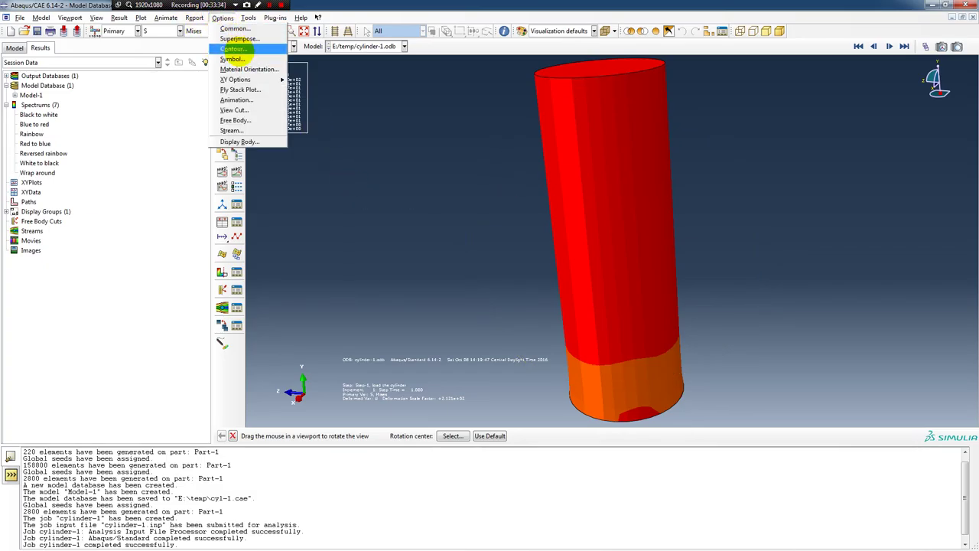
click(275, 18)
click(317, 17)
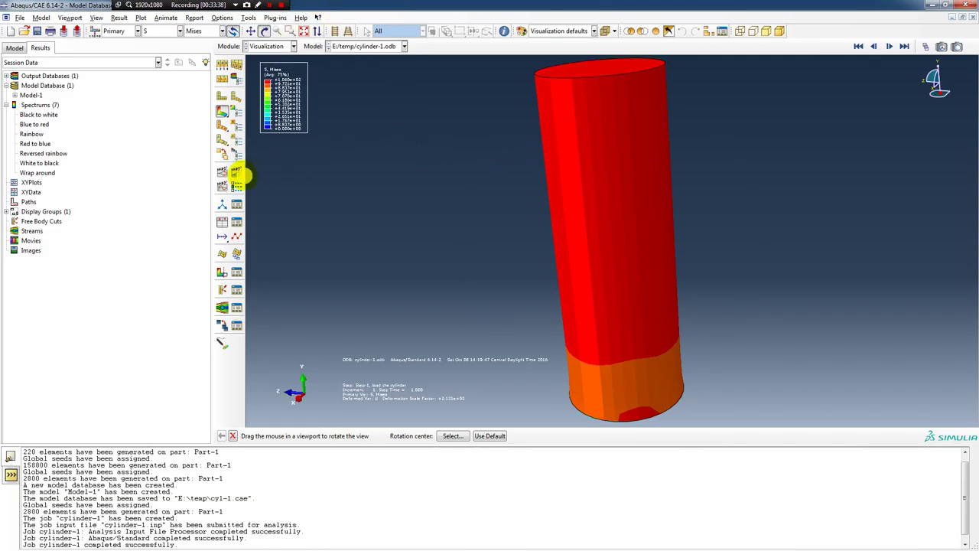
Animate the Mises time history and lower the animation frame rate to near-slowest.
click(237, 172)
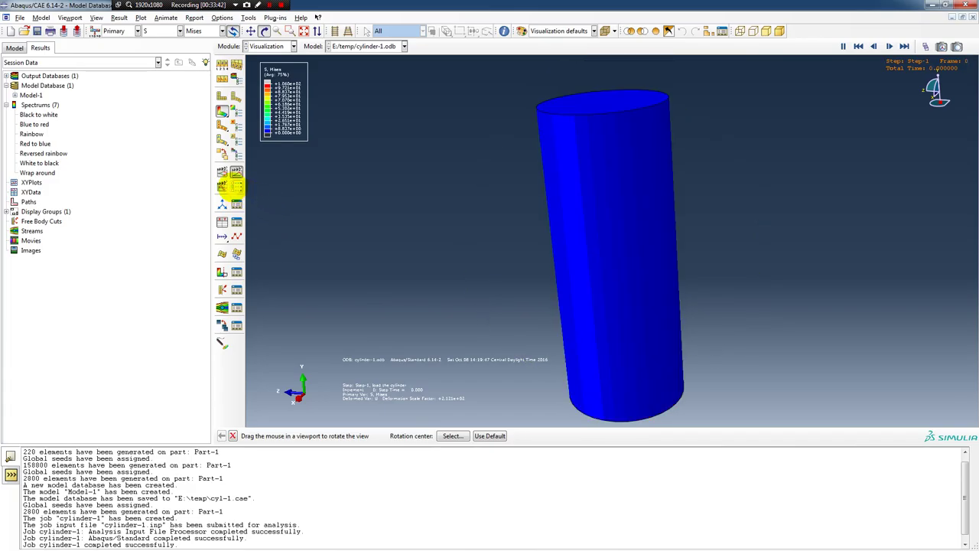
click(235, 187)
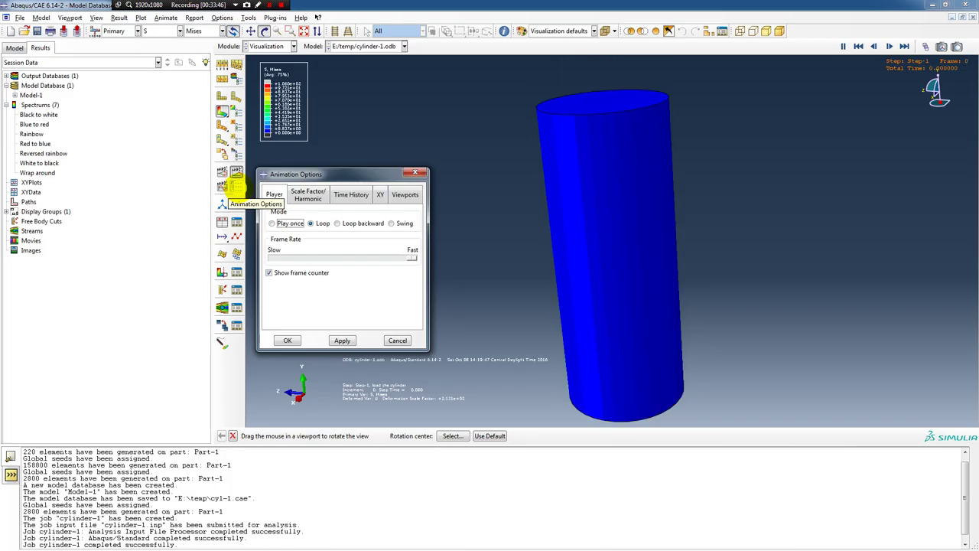
drag(411, 257, 342, 260)
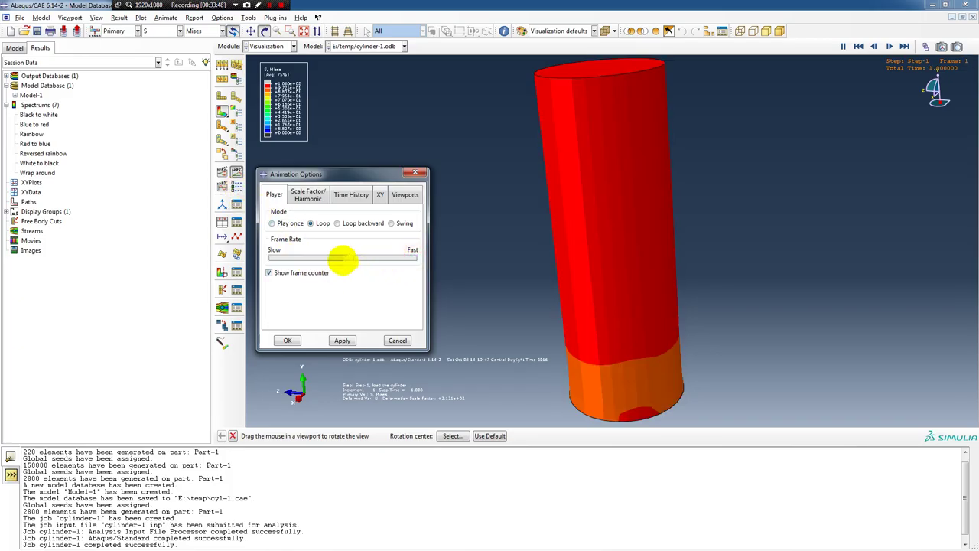
click(342, 340)
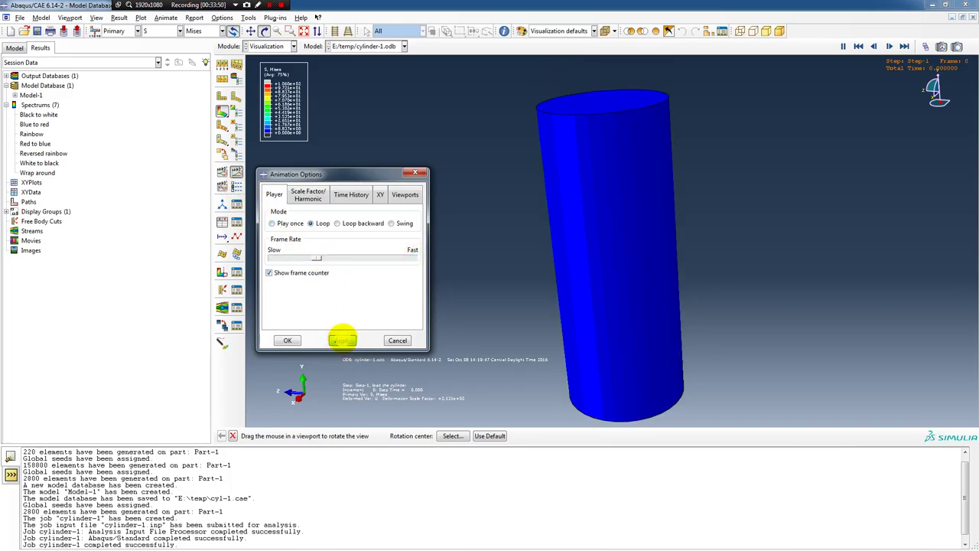
click(315, 258)
click(342, 340)
click(283, 339)
Tilt the animating cylinder to inspect the stress rings on its bottom face, then stand it upright again.
drag(620, 334, 602, 182)
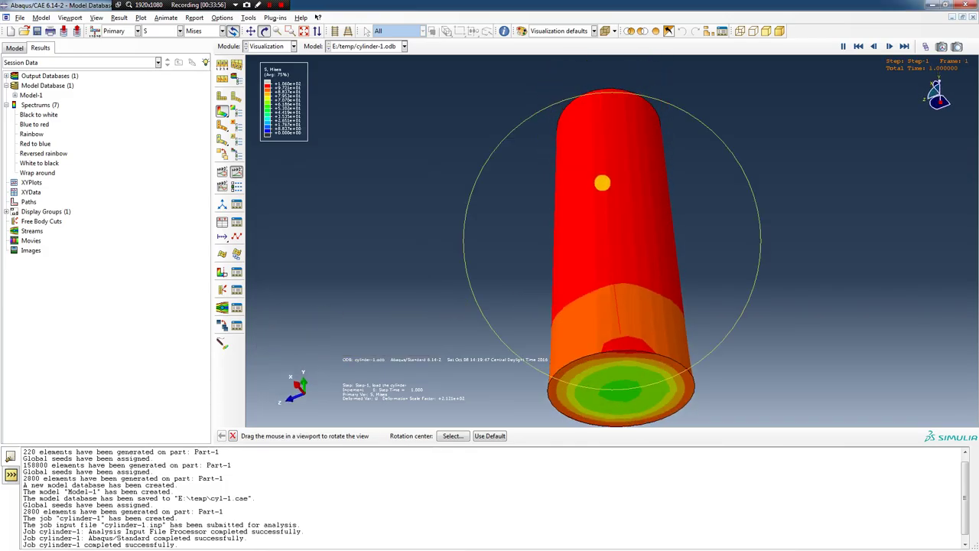
drag(612, 287, 626, 244)
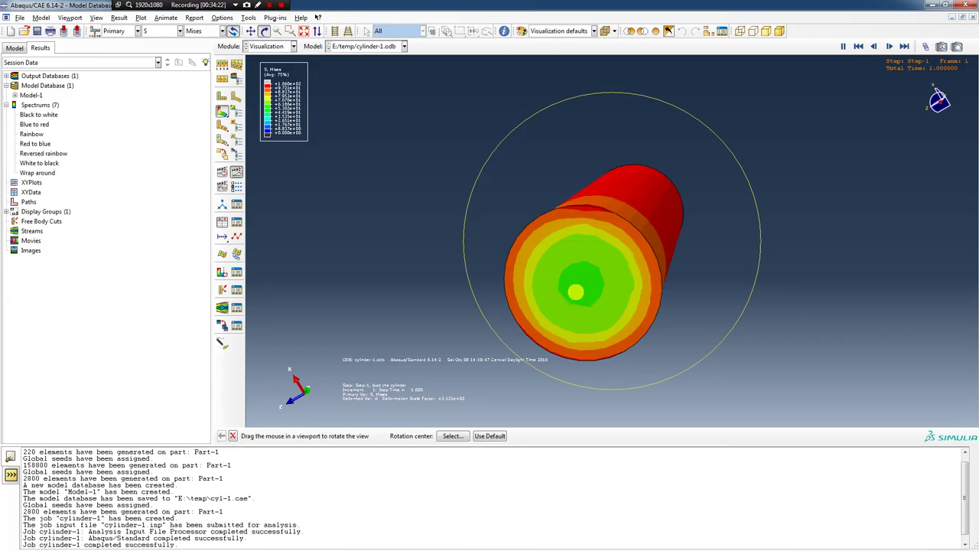
drag(618, 170, 531, 295)
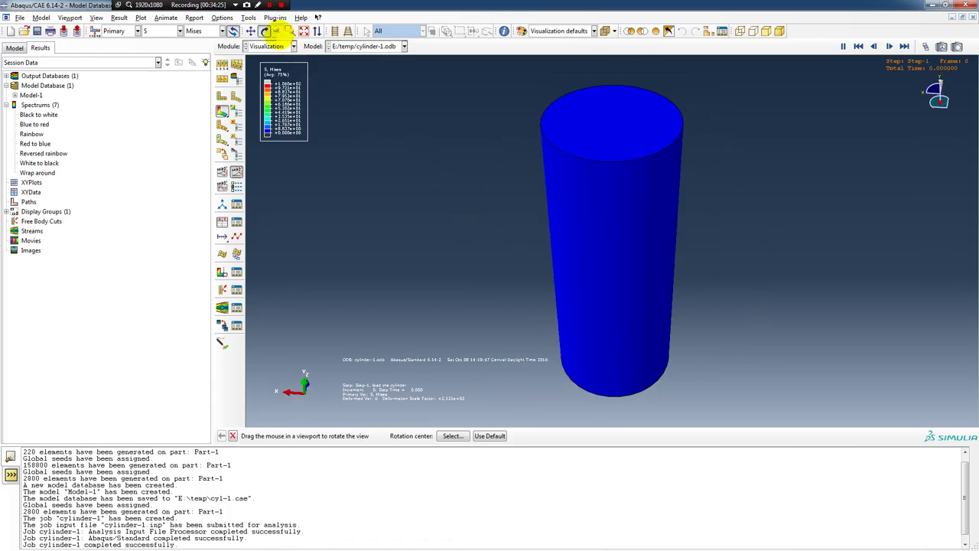
click(249, 17)
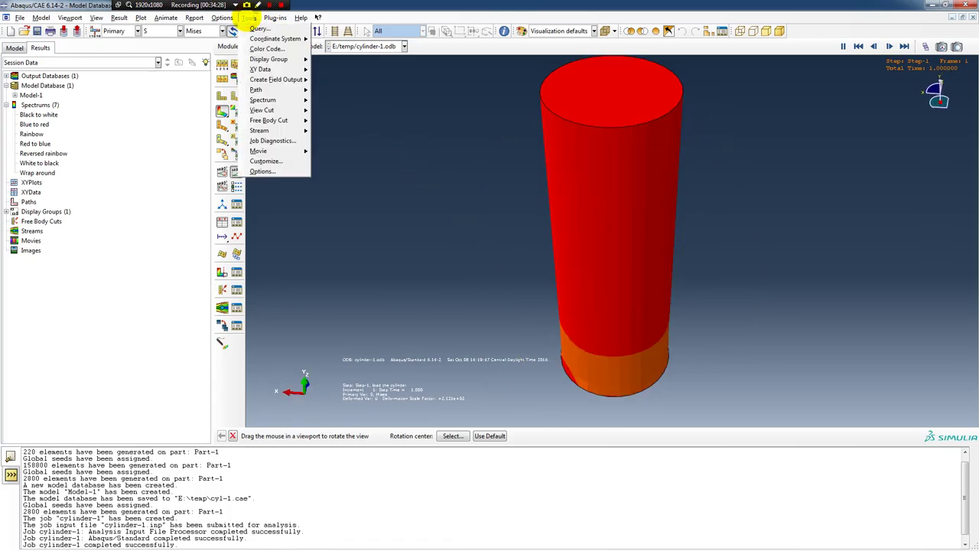
mouse_move(216, 17)
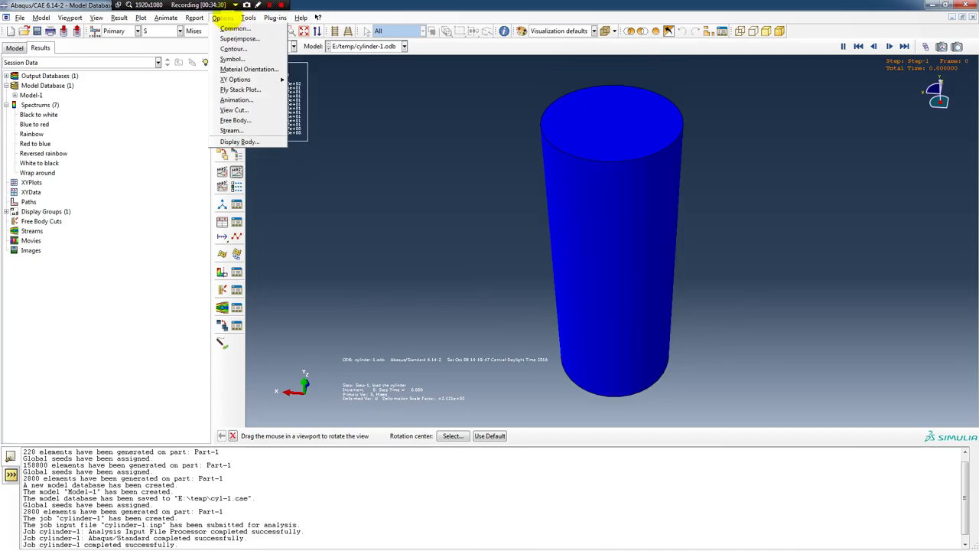
mouse_move(275, 18)
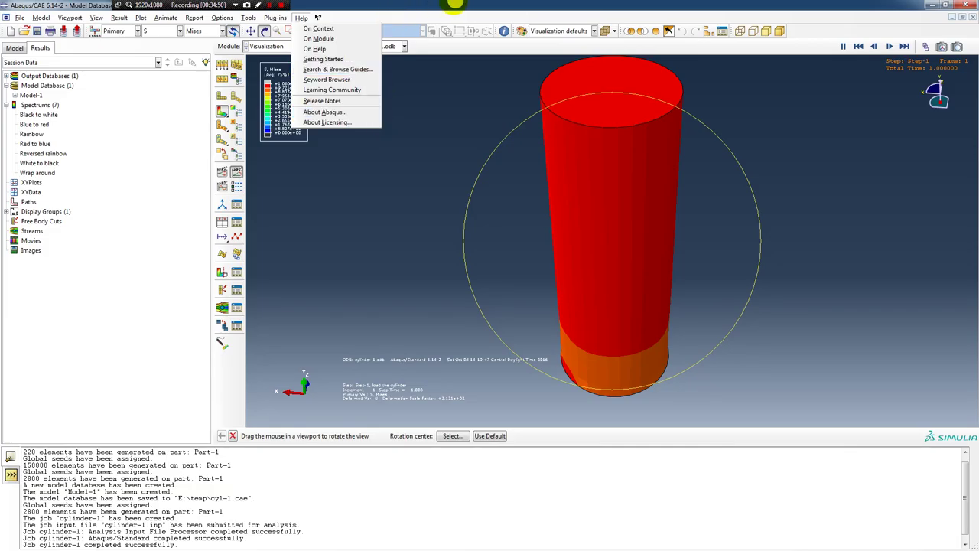
click(458, 6)
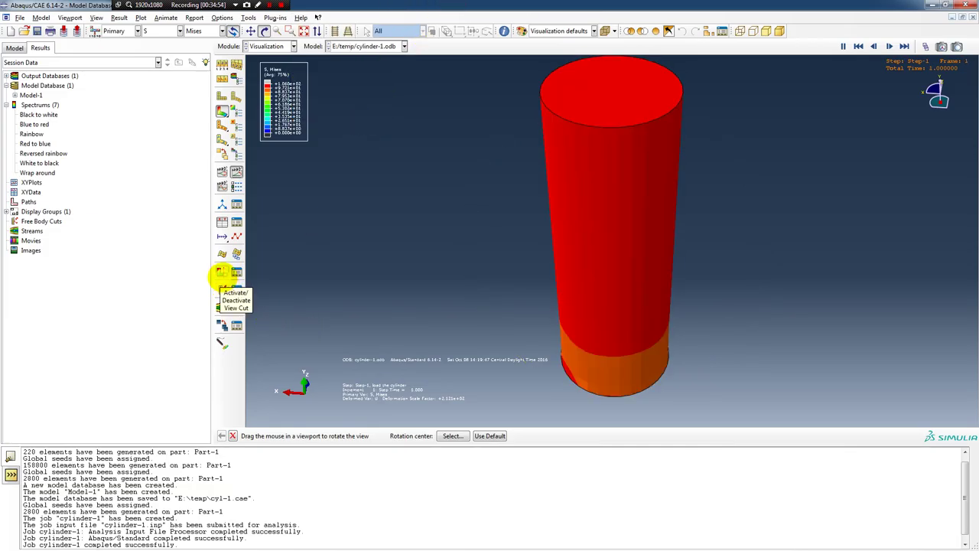
Apply a view cut to halve the cylinder, then pause the animation on loaded frame 1.
click(222, 273)
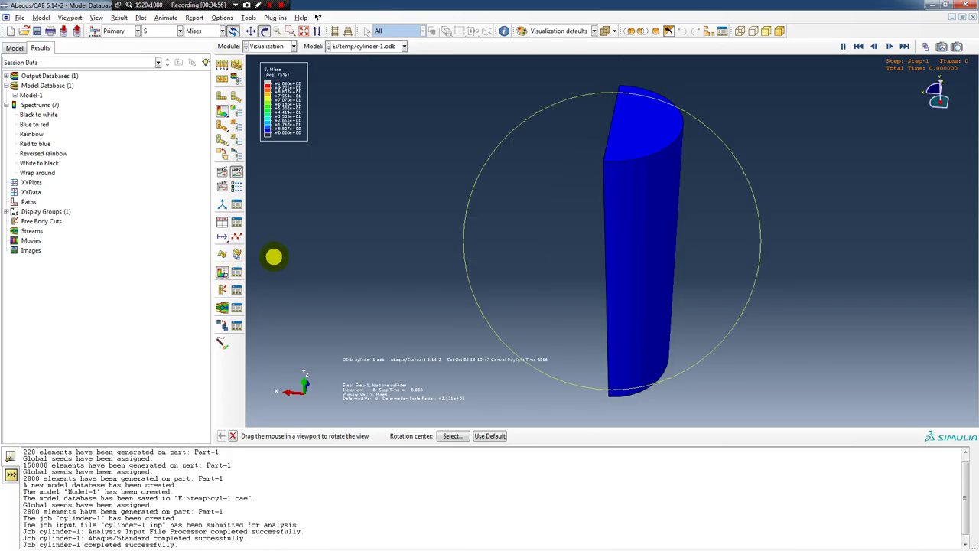
drag(546, 278, 620, 169)
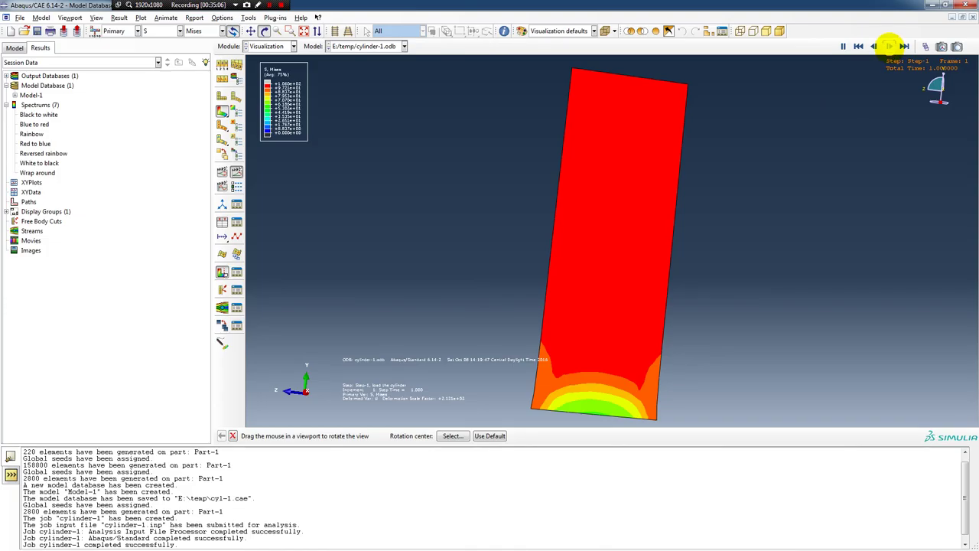
click(889, 45)
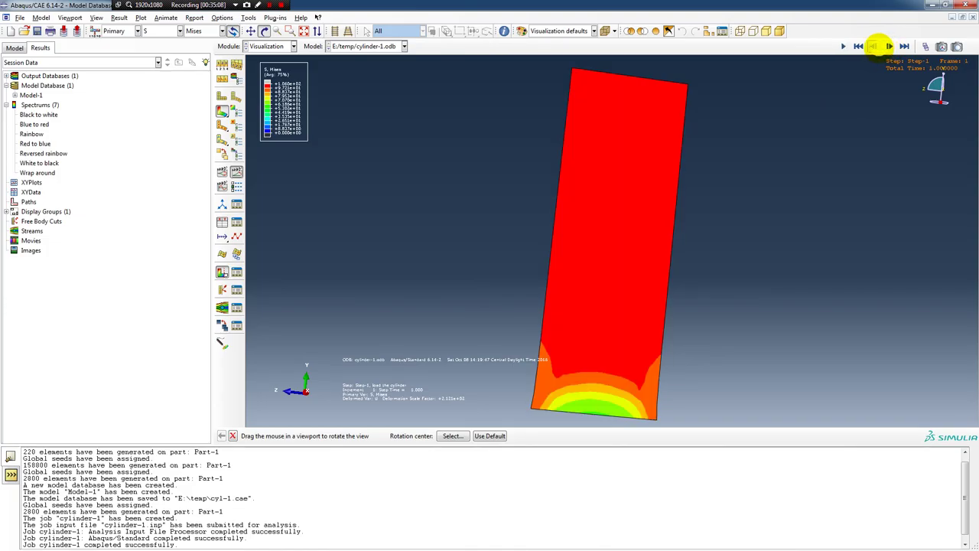
click(873, 46)
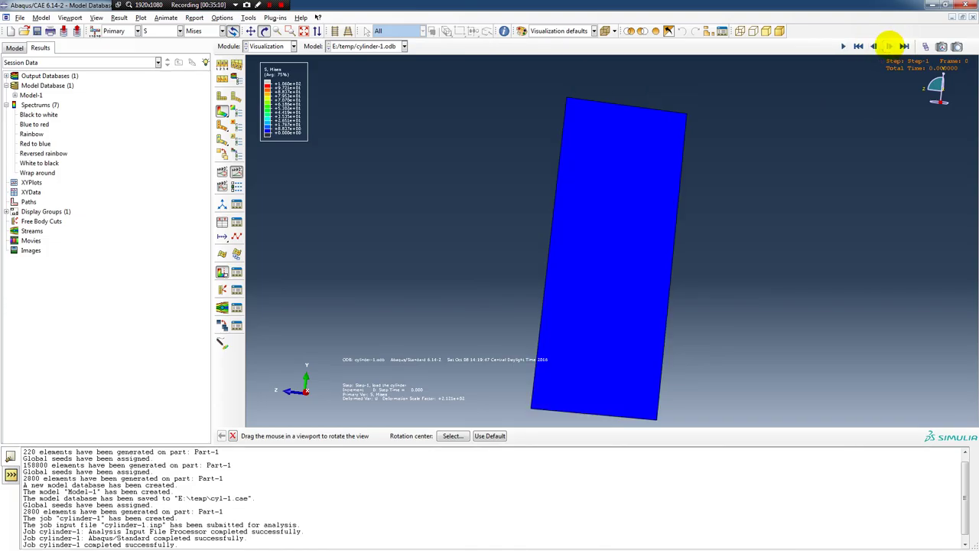
click(889, 46)
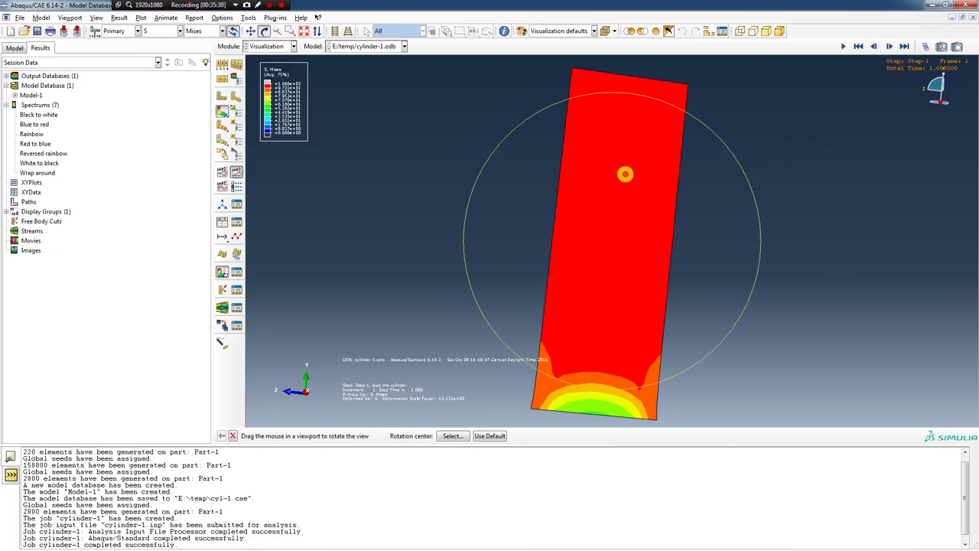
Orbit the half-cut cylinder obliquely to see the internal stress bands near its fixed base.
drag(623, 171, 599, 181)
drag(641, 256, 596, 278)
drag(666, 234, 690, 232)
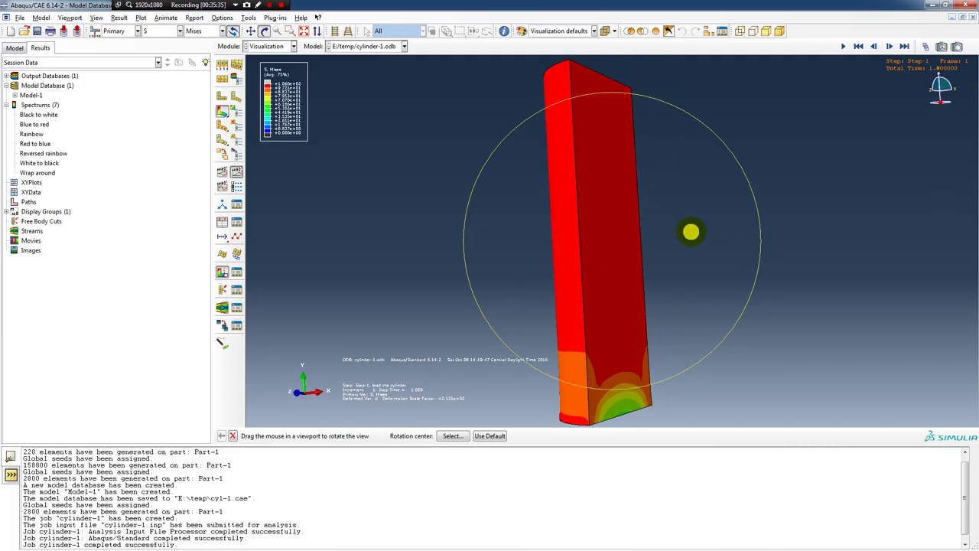